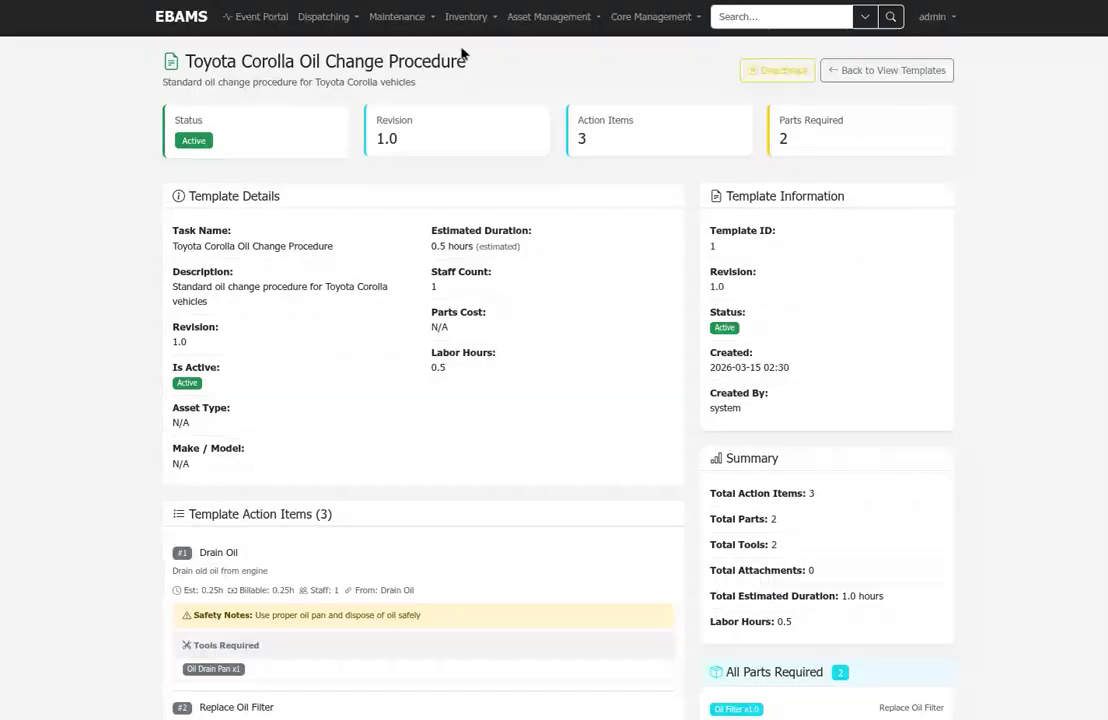
# - Examine the Toyota Corolla oil change template's title, details, attachments, and the parts and tools of its action items
pyautogui.moveTo(472, 64); pyautogui.dragTo(120, 48)
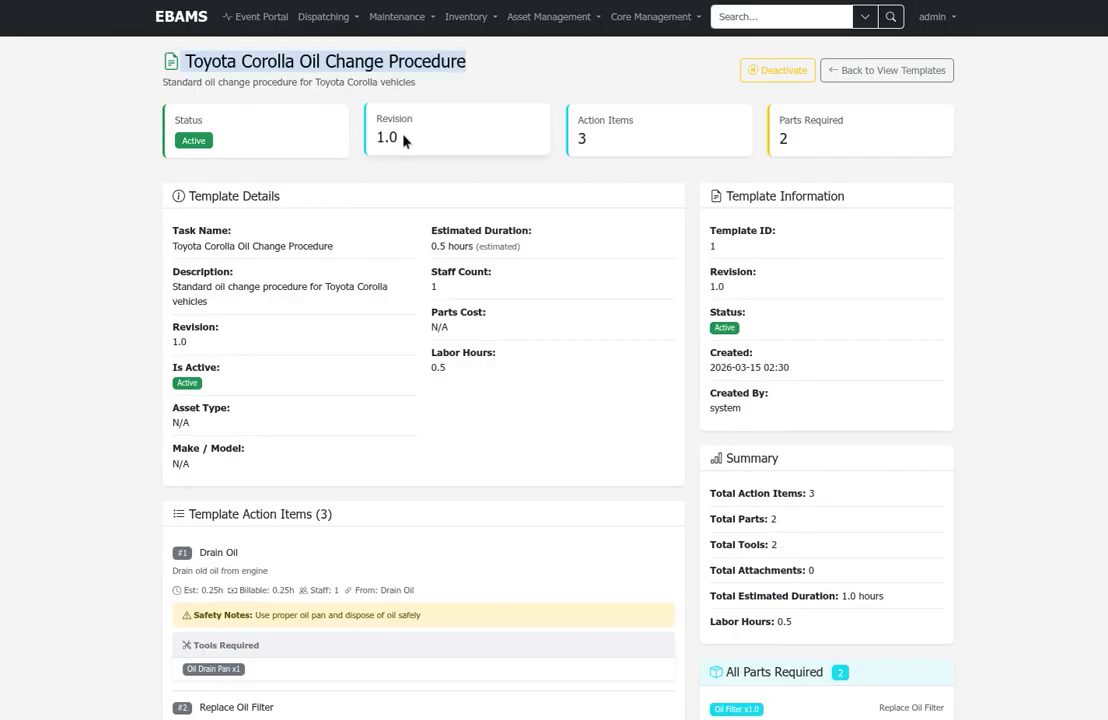
pyautogui.moveTo(418, 496); pyautogui.dragTo(163, 208)
pyautogui.scroll(-2, 480, 355)
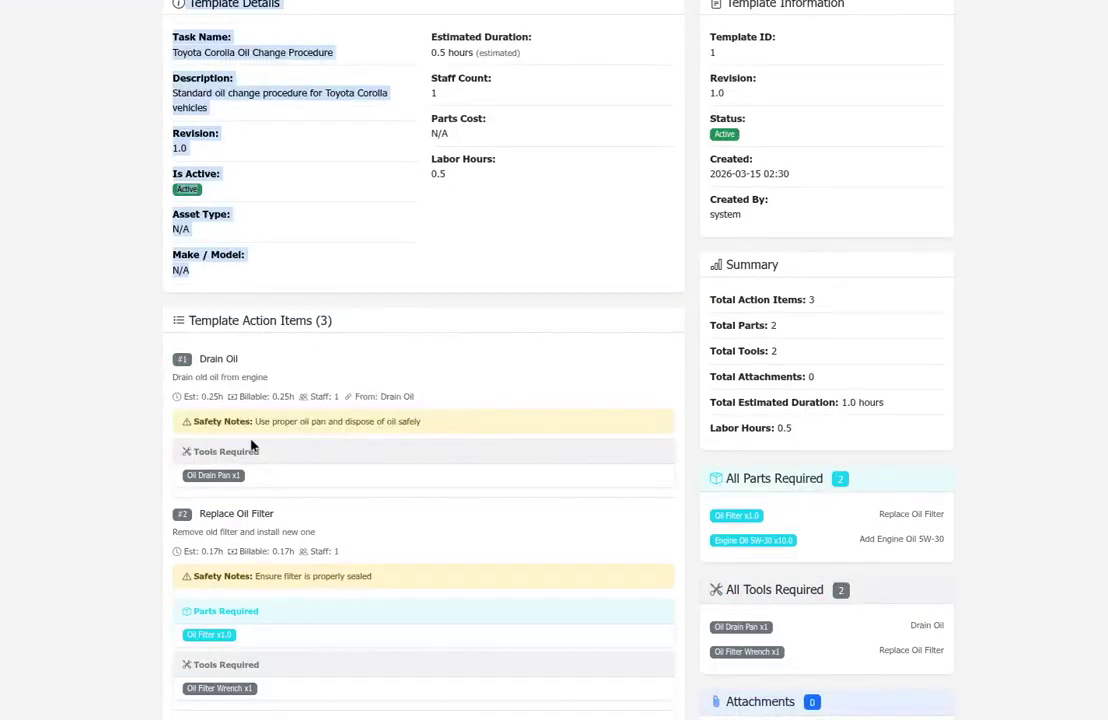
pyautogui.tripleClick(190, 609)
pyautogui.scroll(-1, 285, 612)
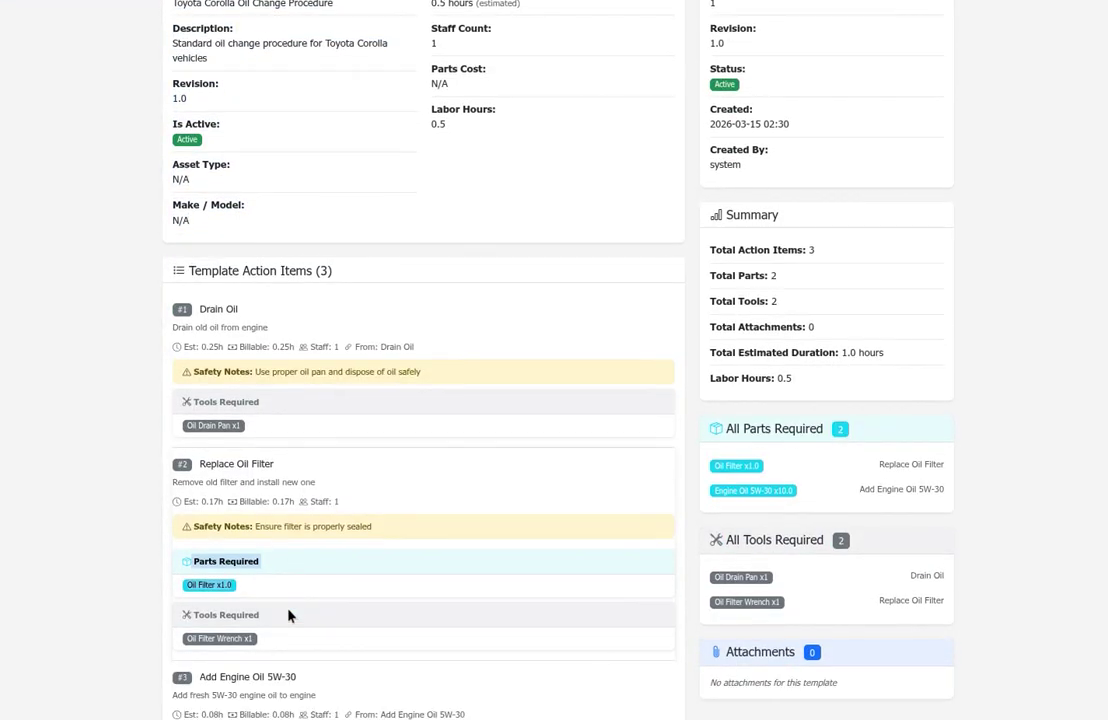
pyautogui.moveTo(277, 601); pyautogui.dragTo(151, 524)
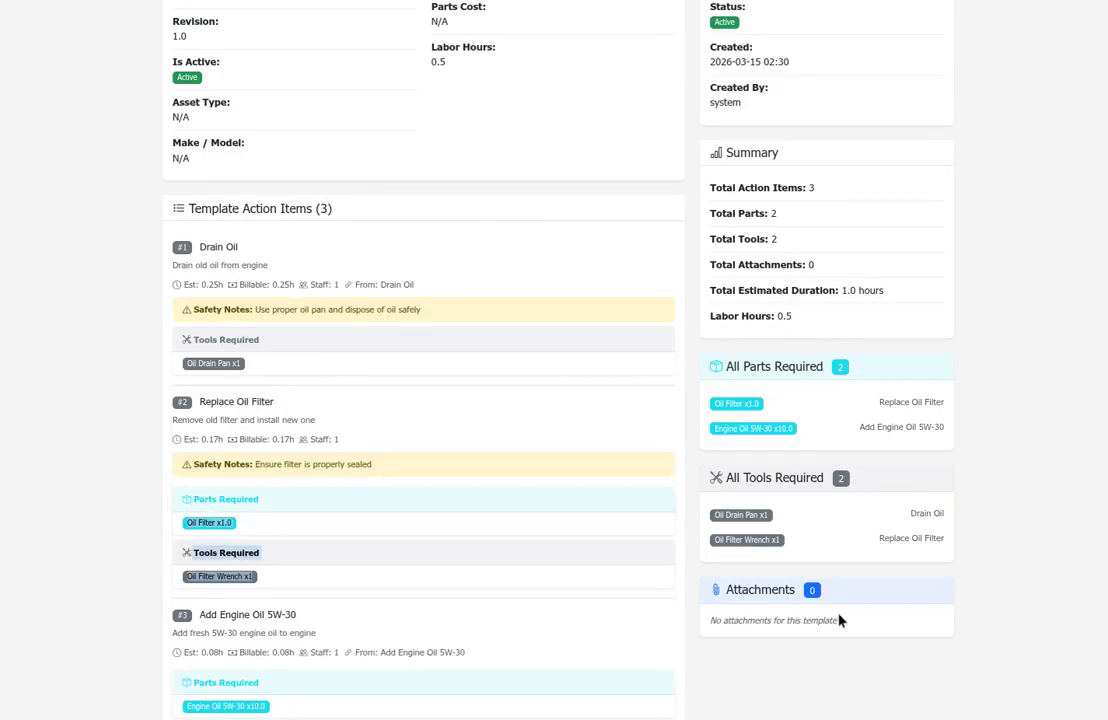
pyautogui.moveTo(838, 621); pyautogui.dragTo(707, 569)
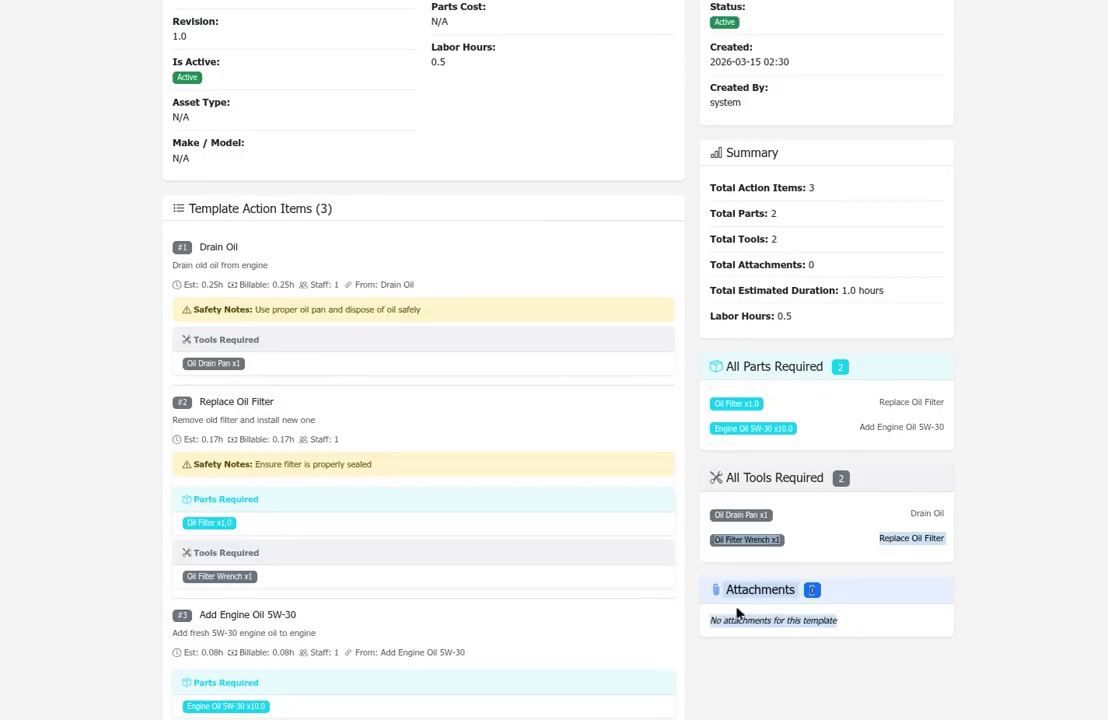
pyautogui.scroll(3, 590, 483)
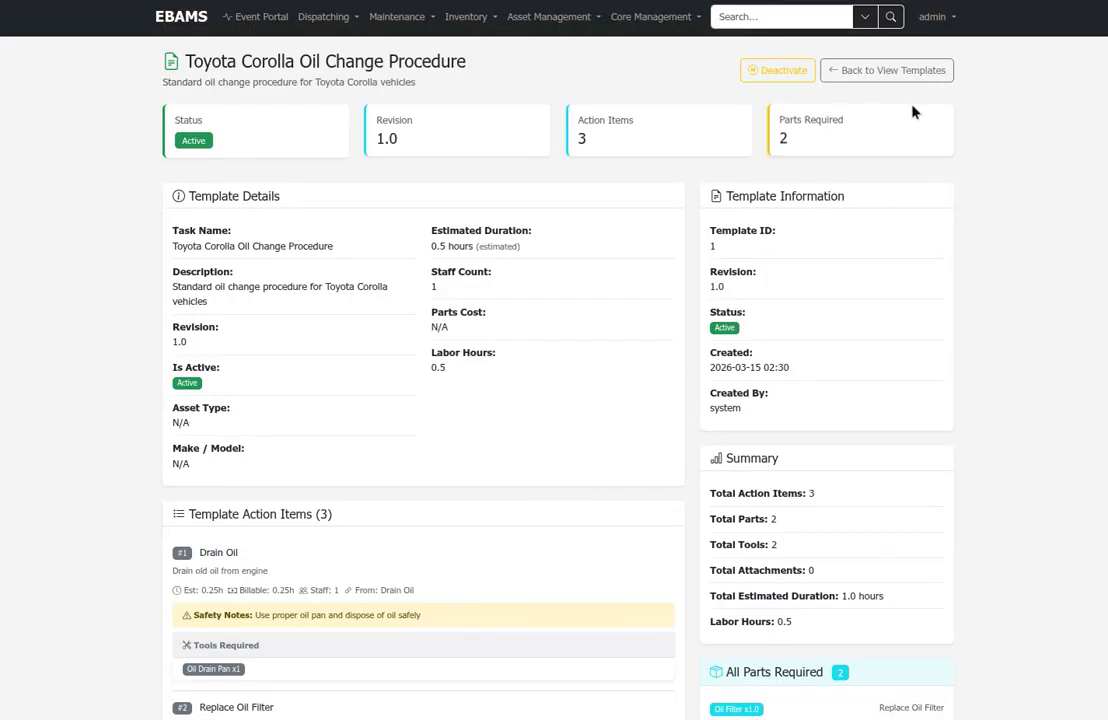
# - Return to the maintenance manager portal and open the list of all proto actions from the template building page
pyautogui.click(914, 72)
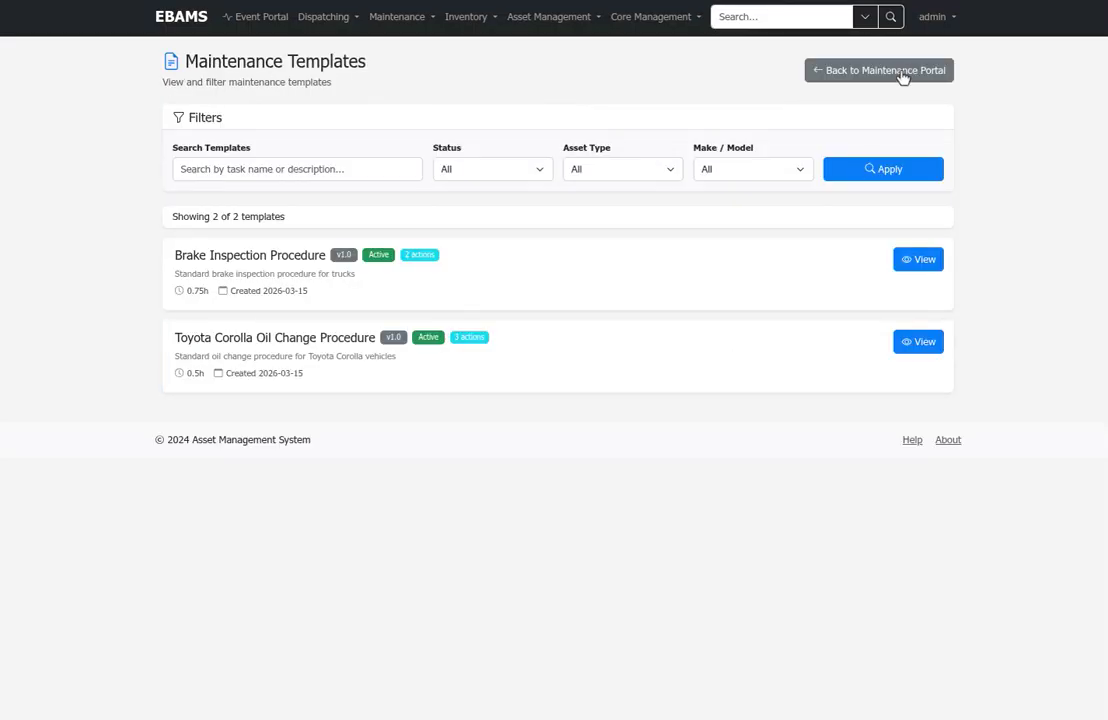
pyautogui.click(903, 72)
pyautogui.click(569, 593)
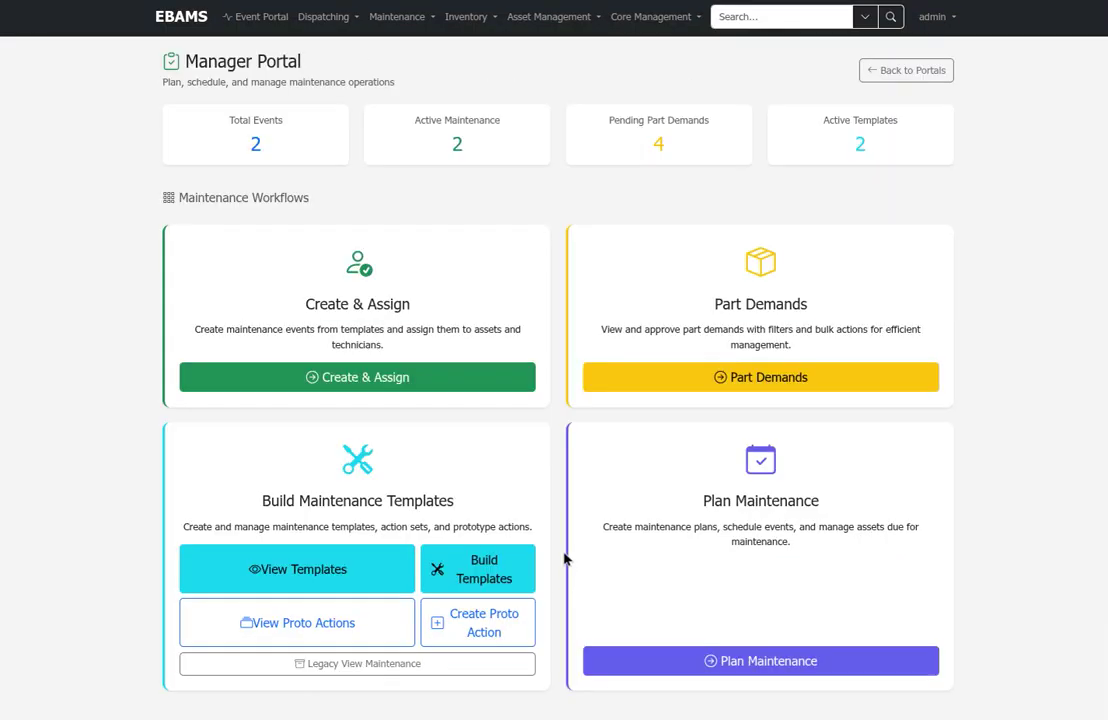
pyautogui.click(484, 580)
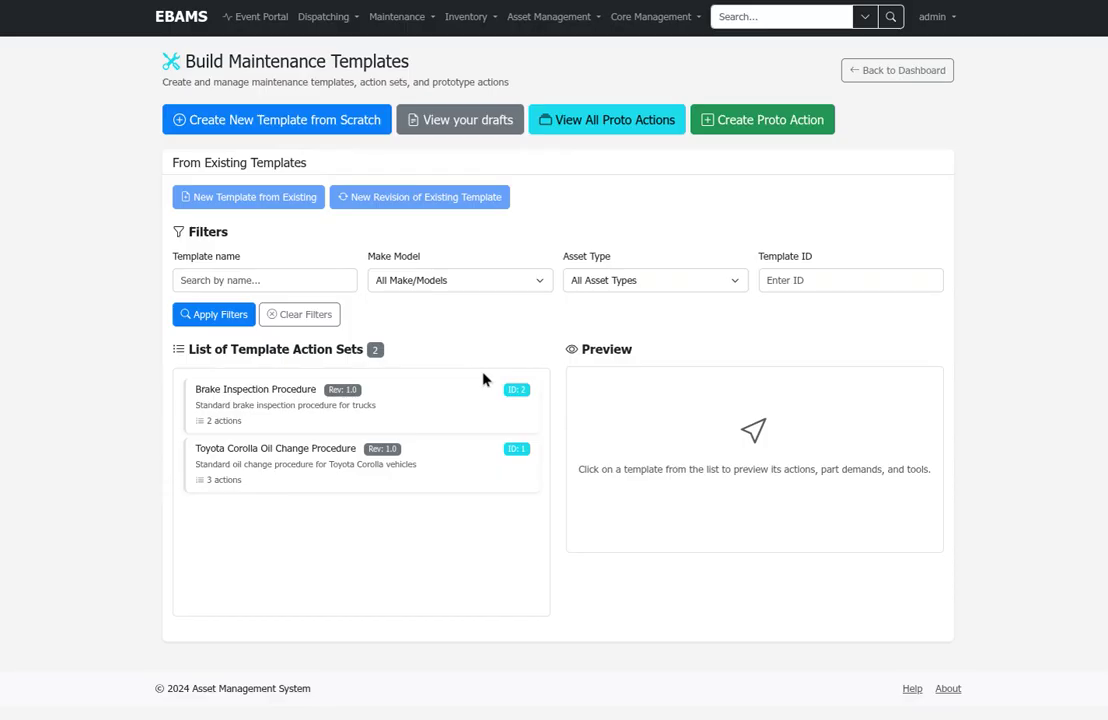
pyautogui.click(633, 128)
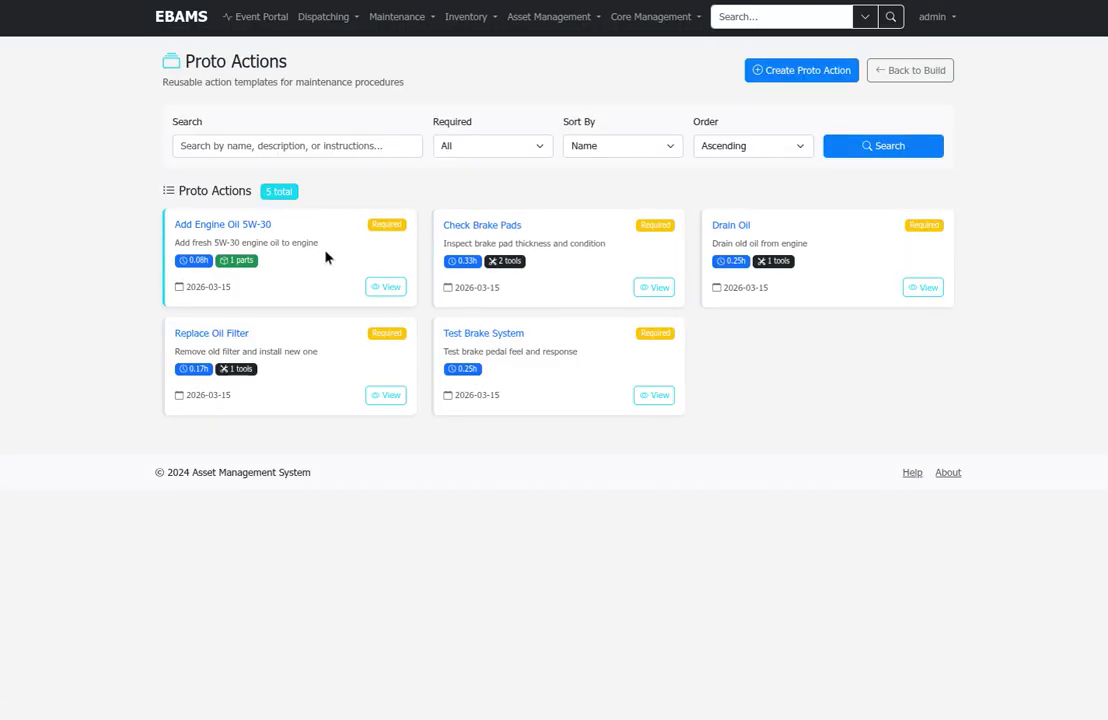
# - Review the Add Engine Oil 5W-30 proto action's summary and rerun the proto action search without filters
pyautogui.moveTo(326, 255); pyautogui.dragTo(148, 218)
pyautogui.click(322, 277)
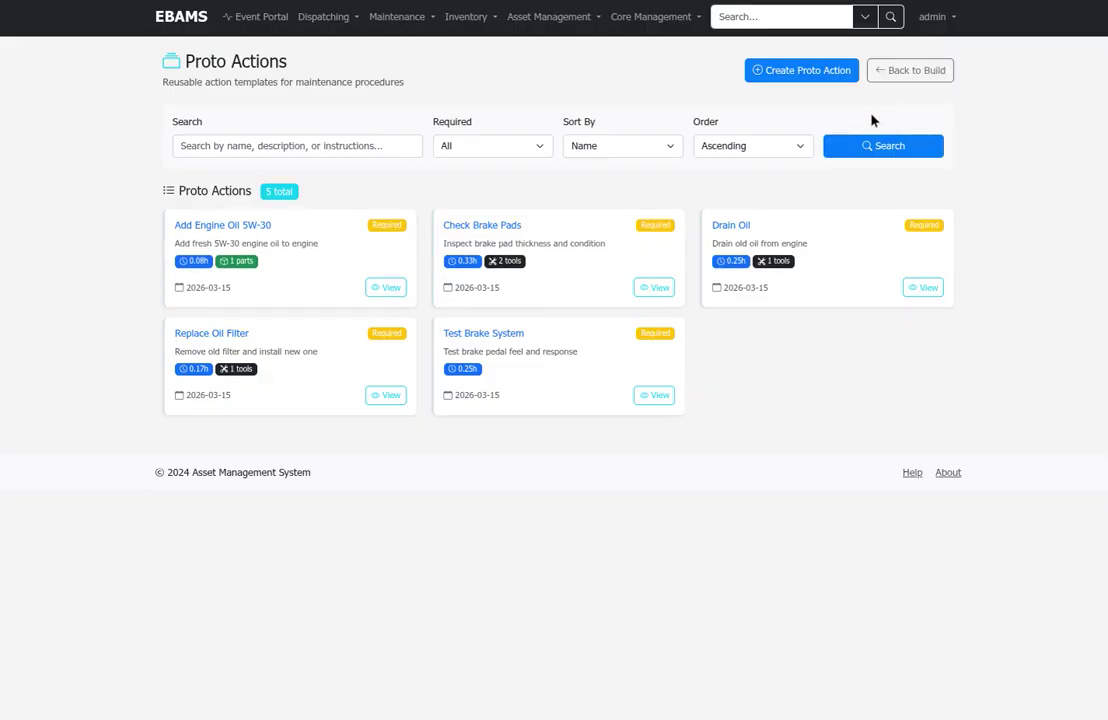
pyautogui.click(853, 152)
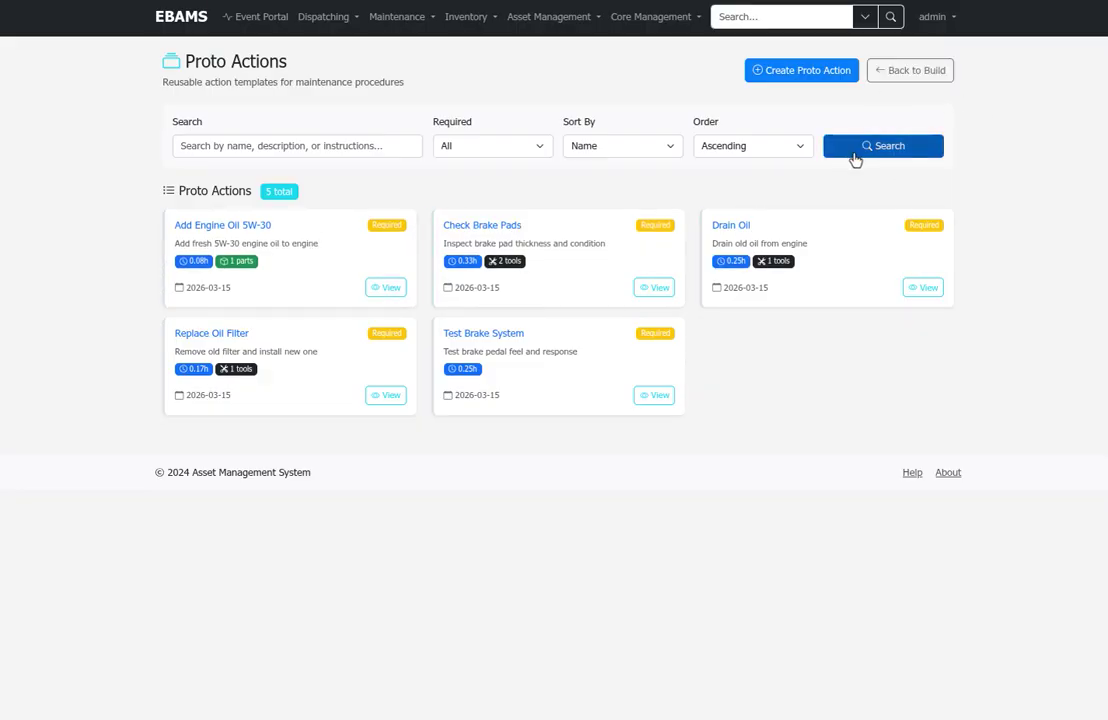
# - Start a new proto action named "Replace Tires" with the description "Replace All Four tires"
pyautogui.click(799, 75)
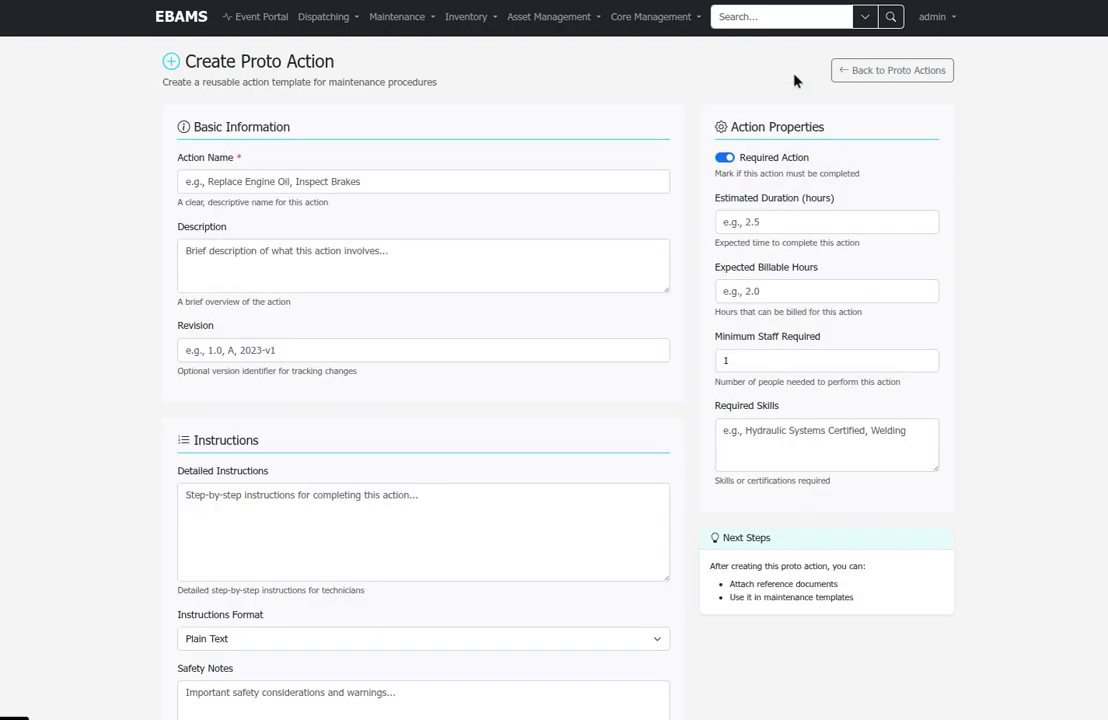
pyautogui.click(433, 180)
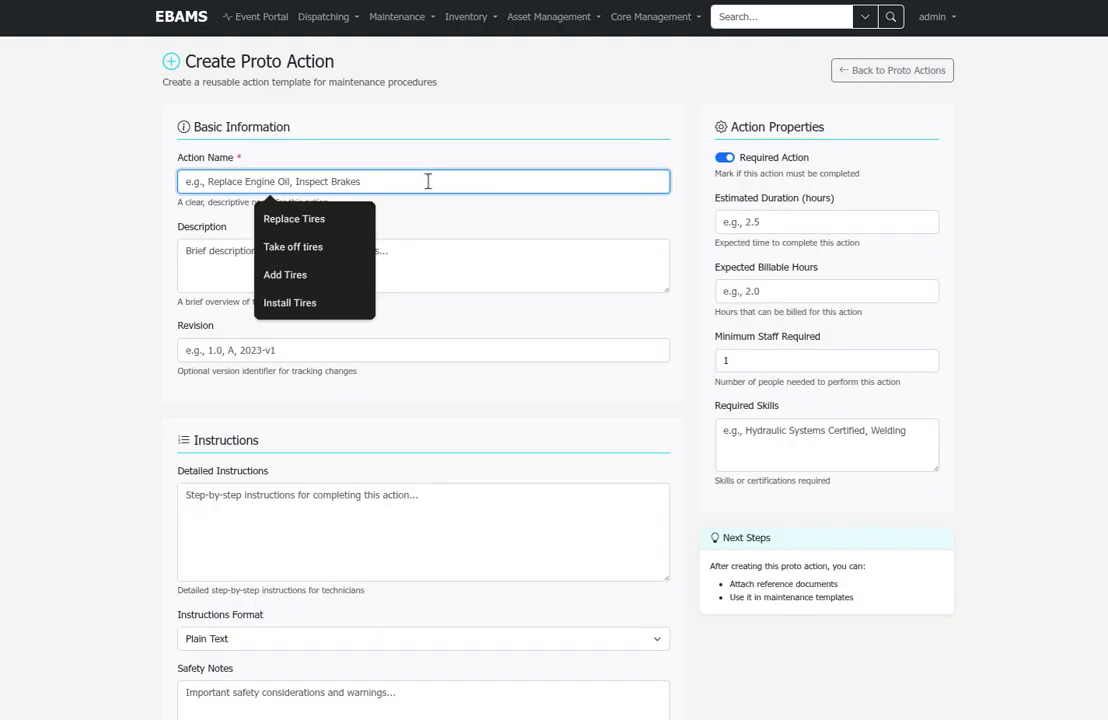
pyautogui.click(318, 220)
pyautogui.click(301, 252)
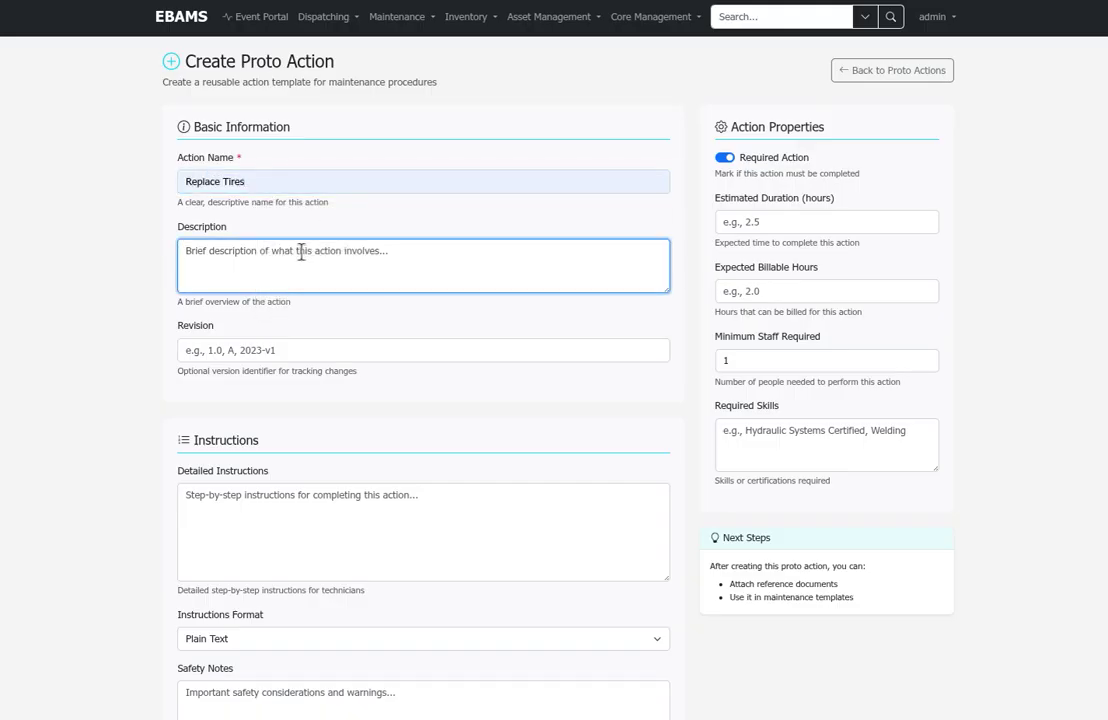
pyautogui.write('Replace All')
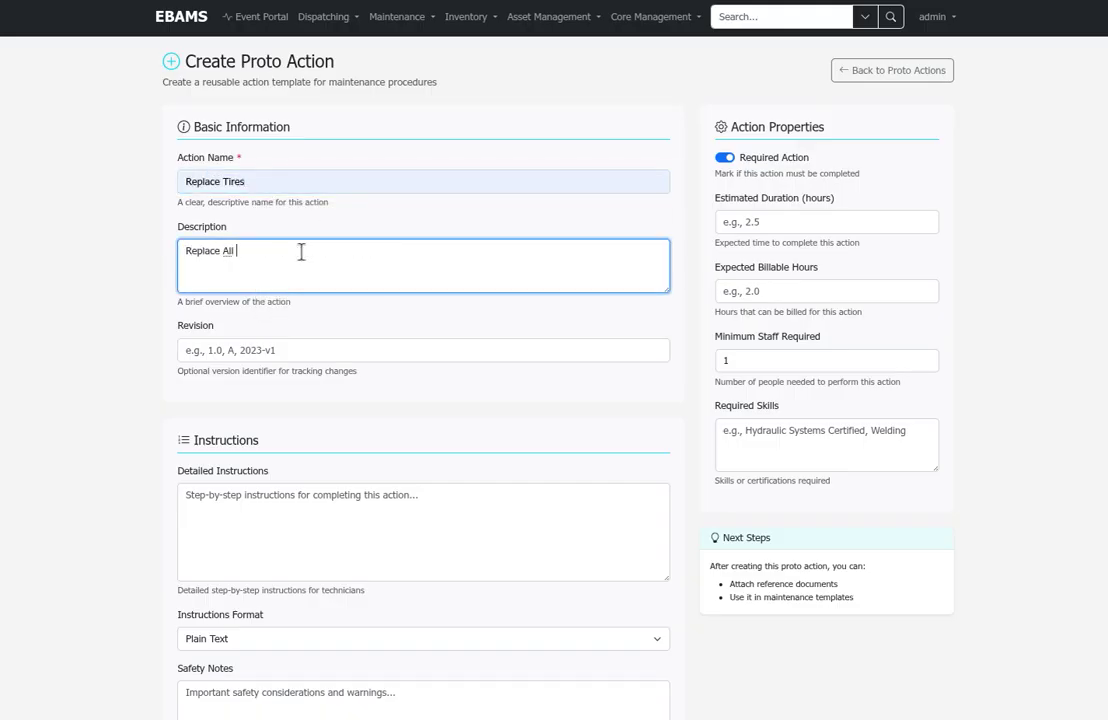
pyautogui.write(' four tires')
pyautogui.click(468, 320)
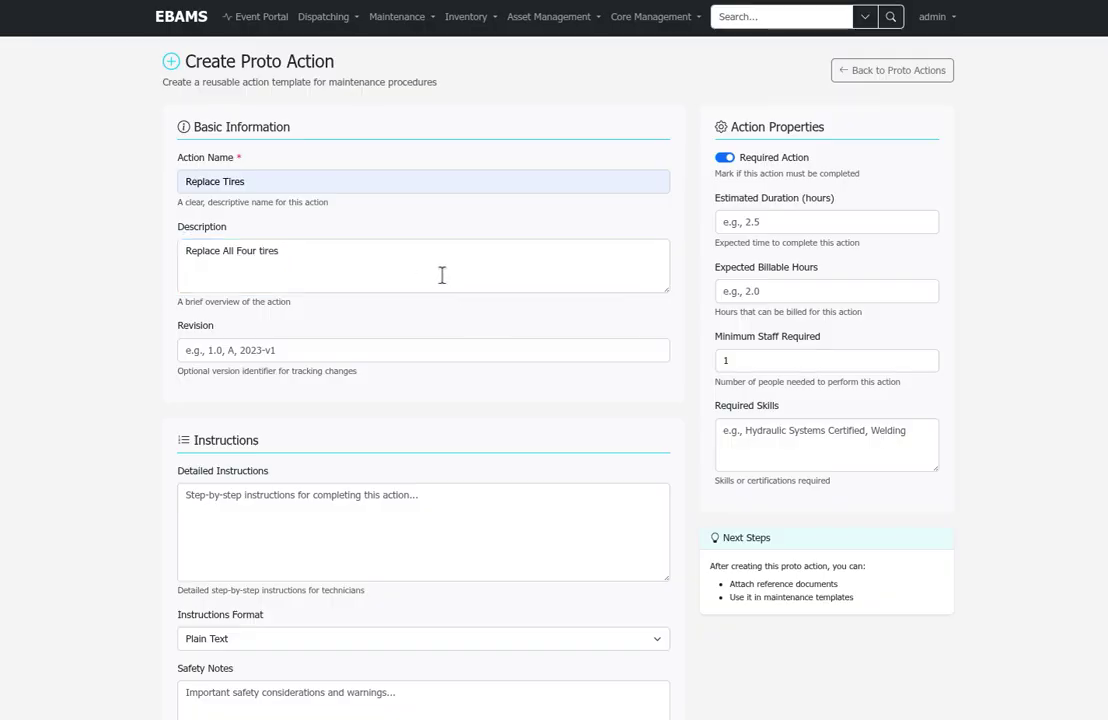
# - Enter "x" as the detailed instructions of the proto action
pyautogui.scroll(-2, 441, 274)
pyautogui.scroll(-2, 440, 272)
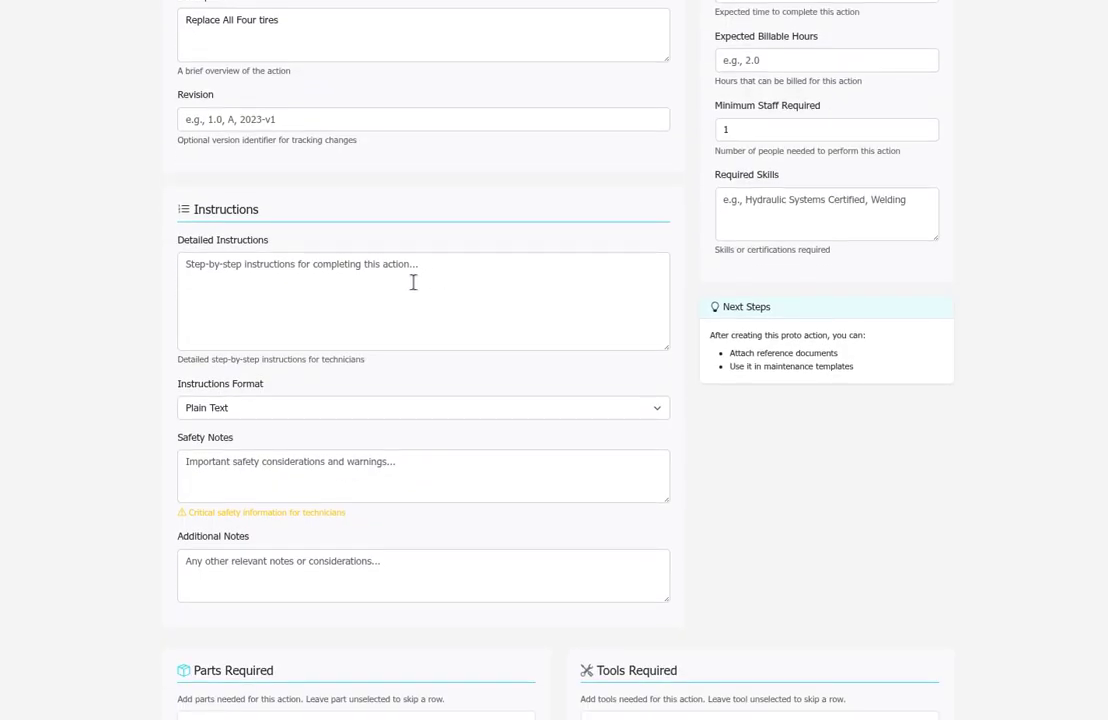
pyautogui.click(411, 283)
pyautogui.write('x')
pyautogui.scroll(-1, 420, 331)
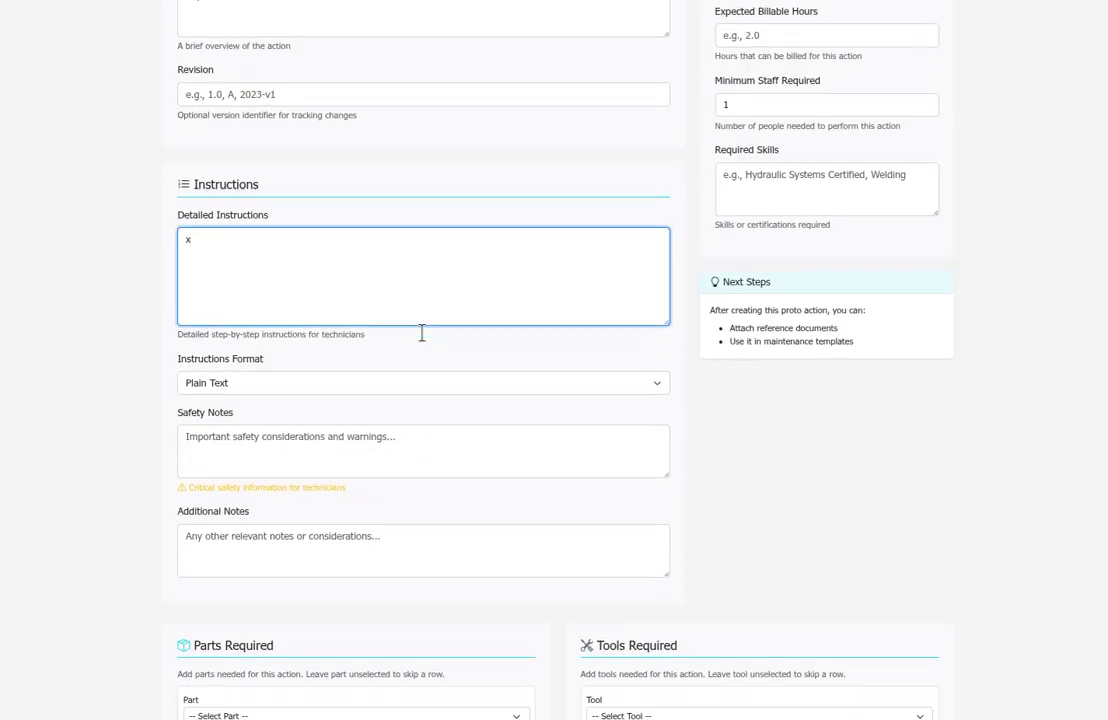
# - Set the required part to All-Season Tires (TIRE-001) with a quantity of 4
pyautogui.scroll(-2, 367, 420)
pyautogui.scroll(-1, 367, 420)
pyautogui.click(446, 431)
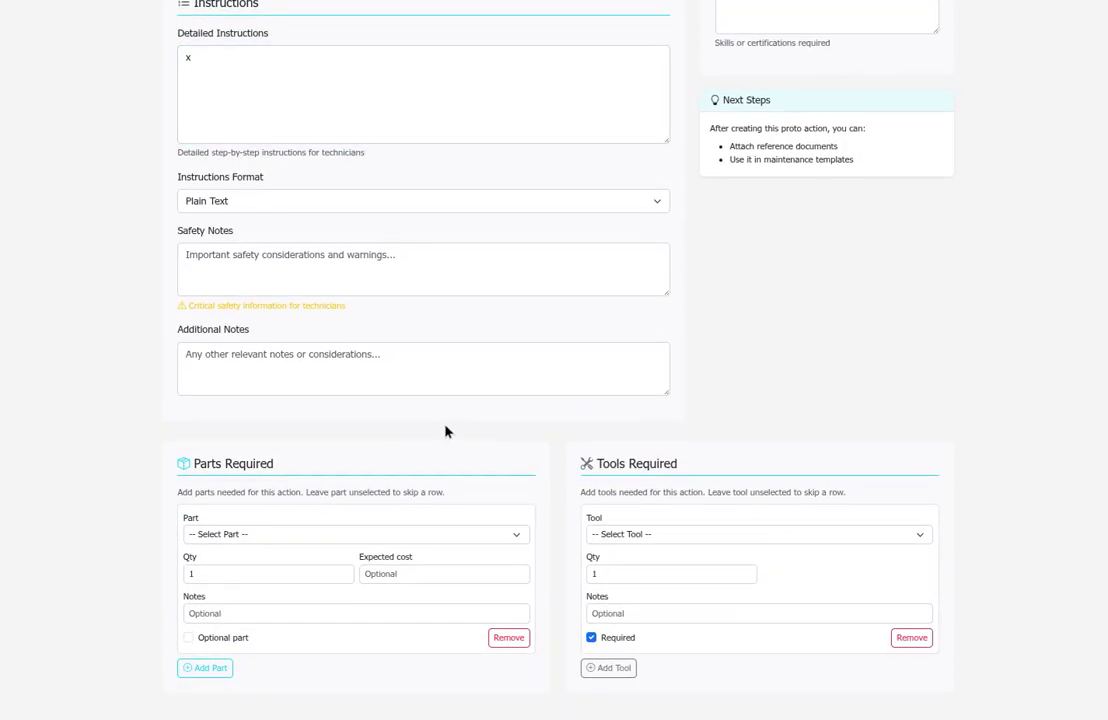
pyautogui.click(395, 537)
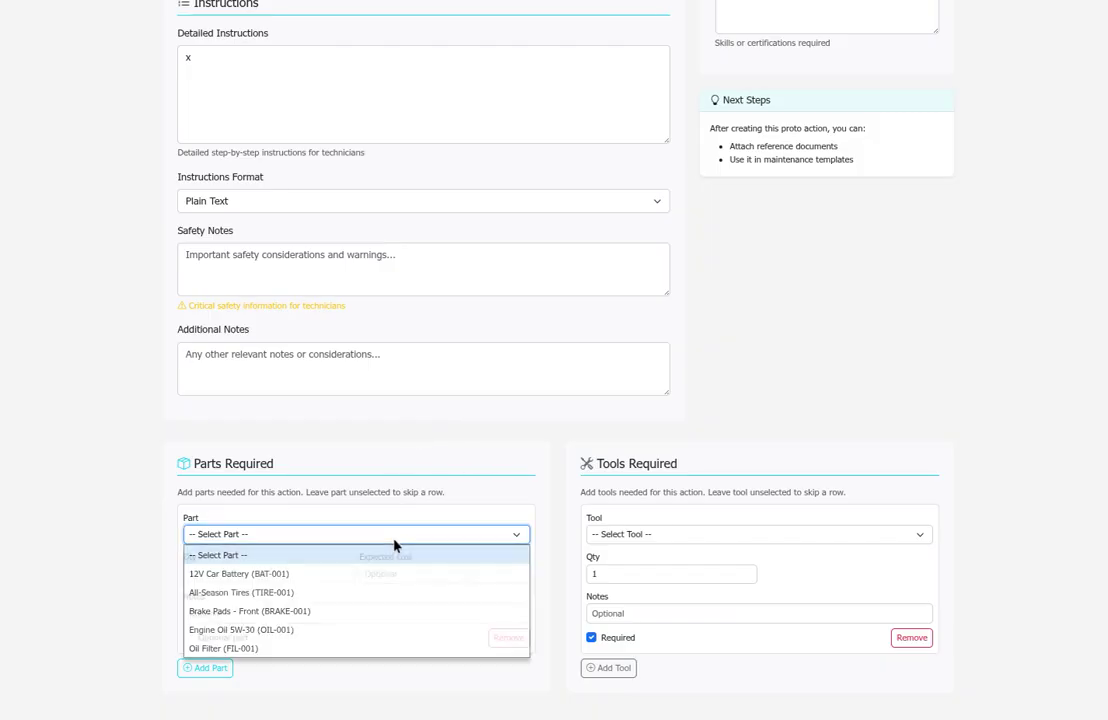
pyautogui.click(267, 592)
pyautogui.write('4')
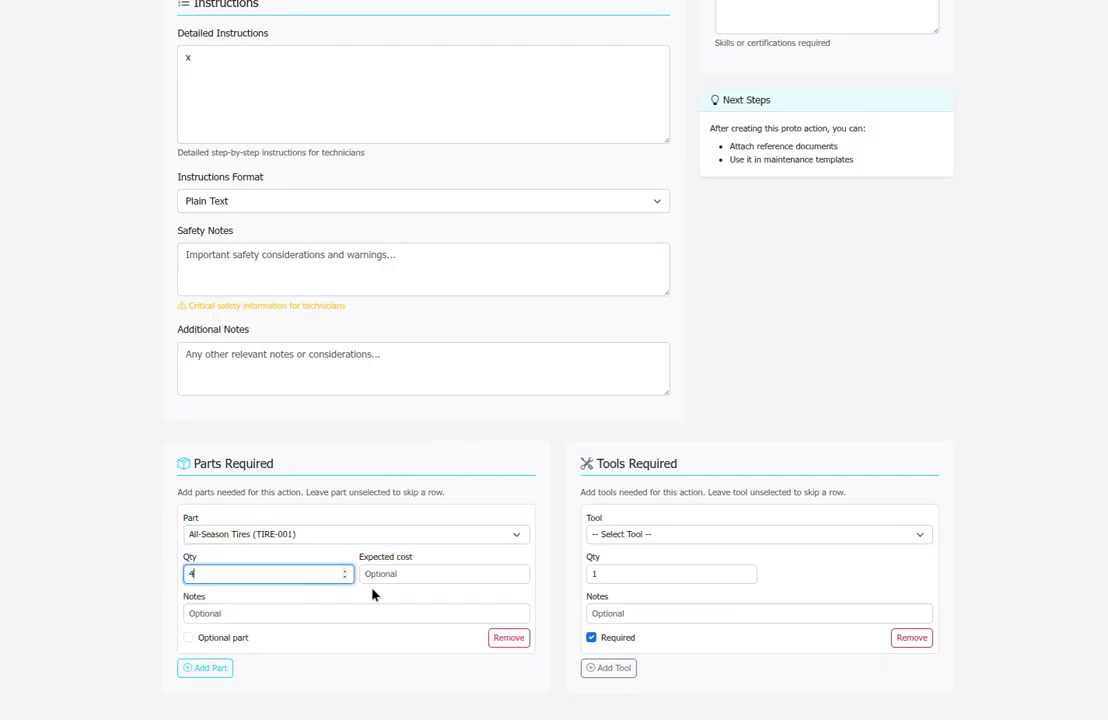
pyautogui.click(542, 610)
# - Add Floor Jack and Torque Wrench as the tools required for the action
pyautogui.click(655, 535)
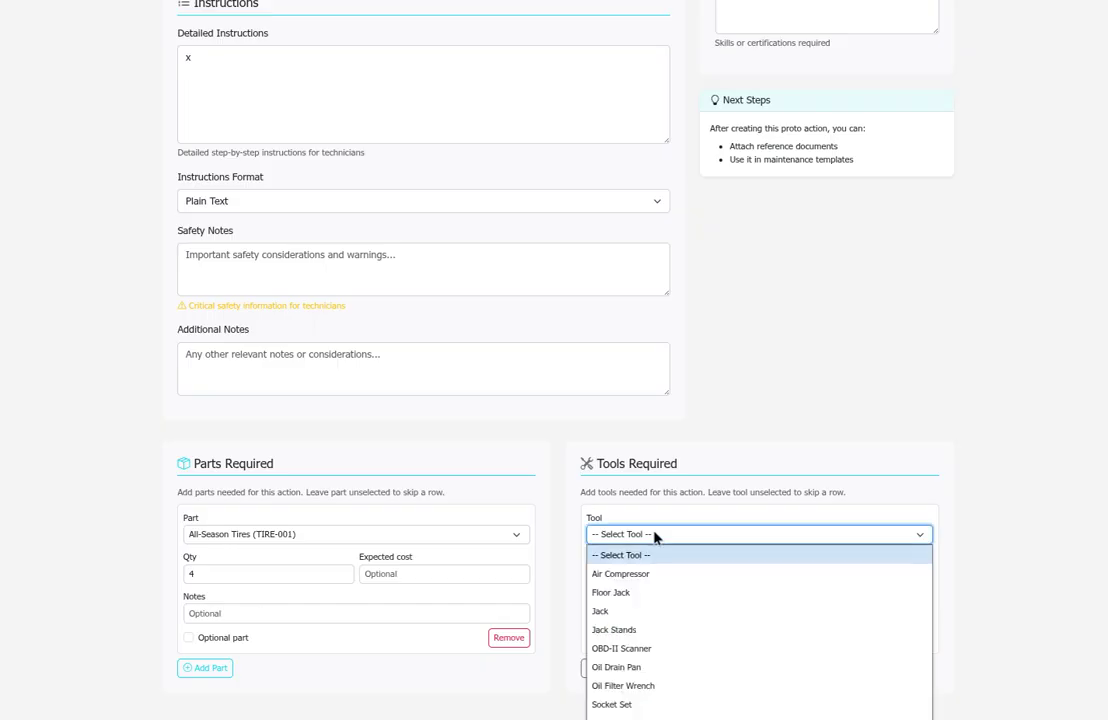
pyautogui.scroll(-1, 547, 576)
pyautogui.click(698, 452)
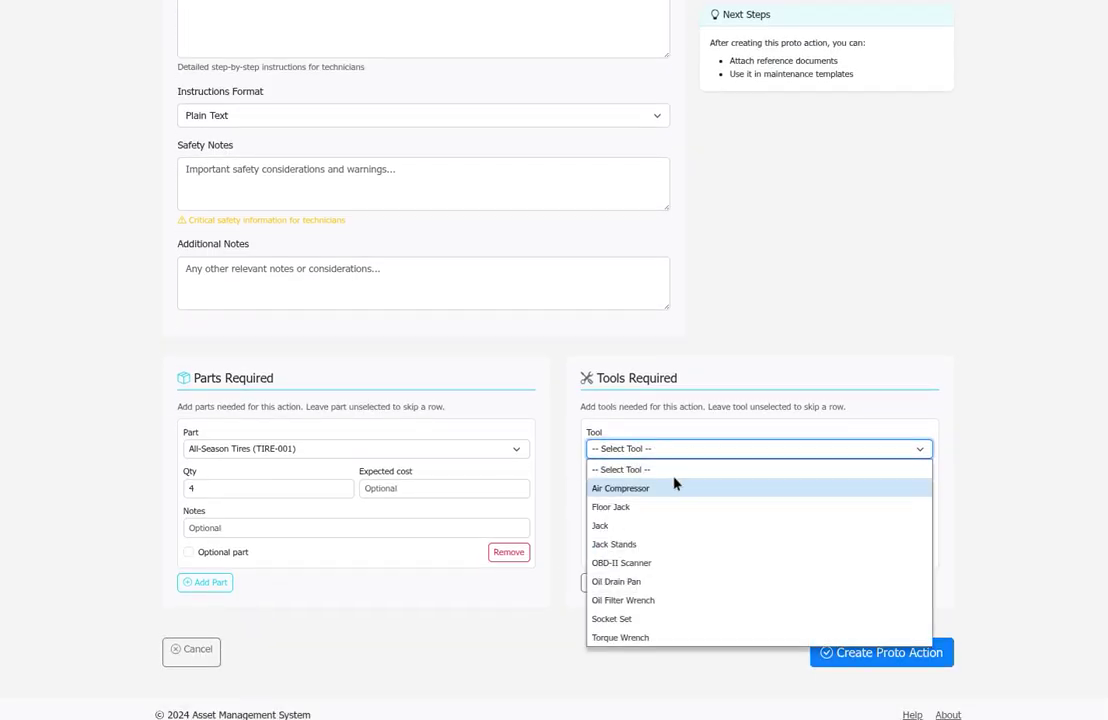
pyautogui.click(630, 512)
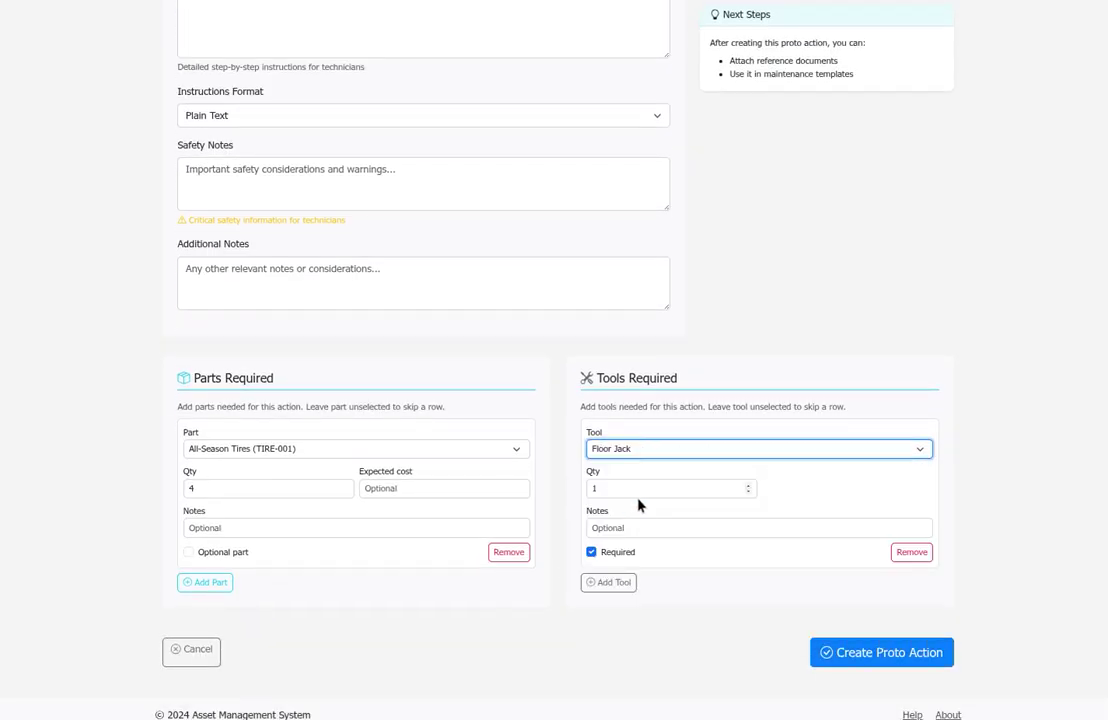
pyautogui.click(614, 584)
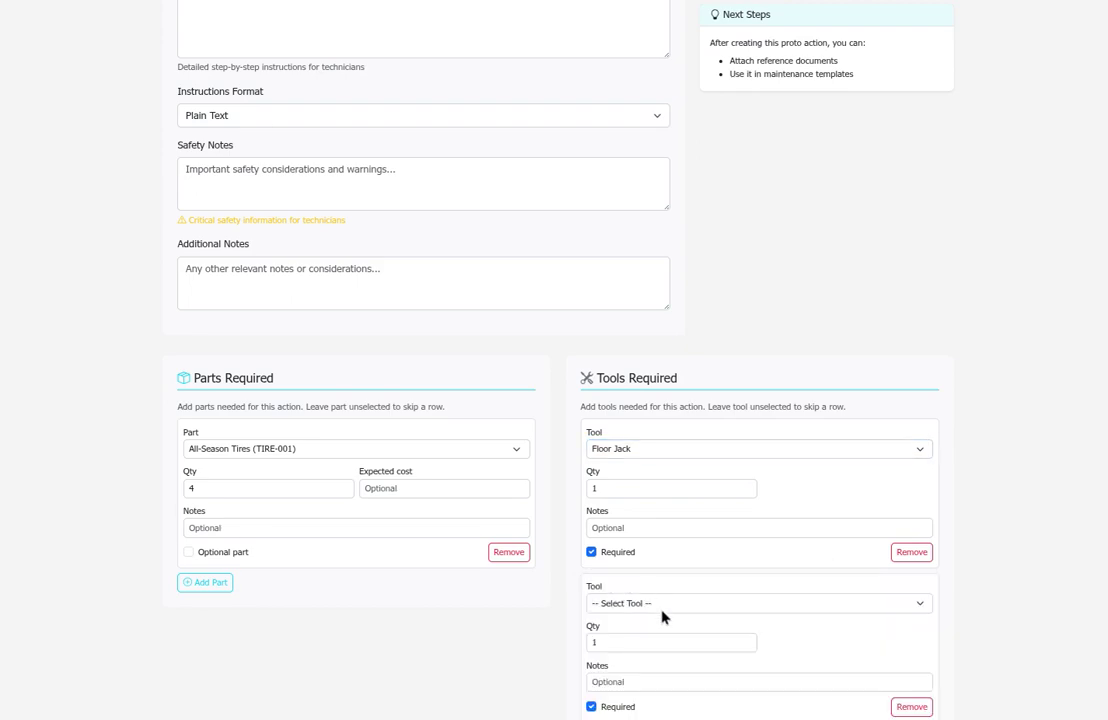
pyautogui.click(663, 606)
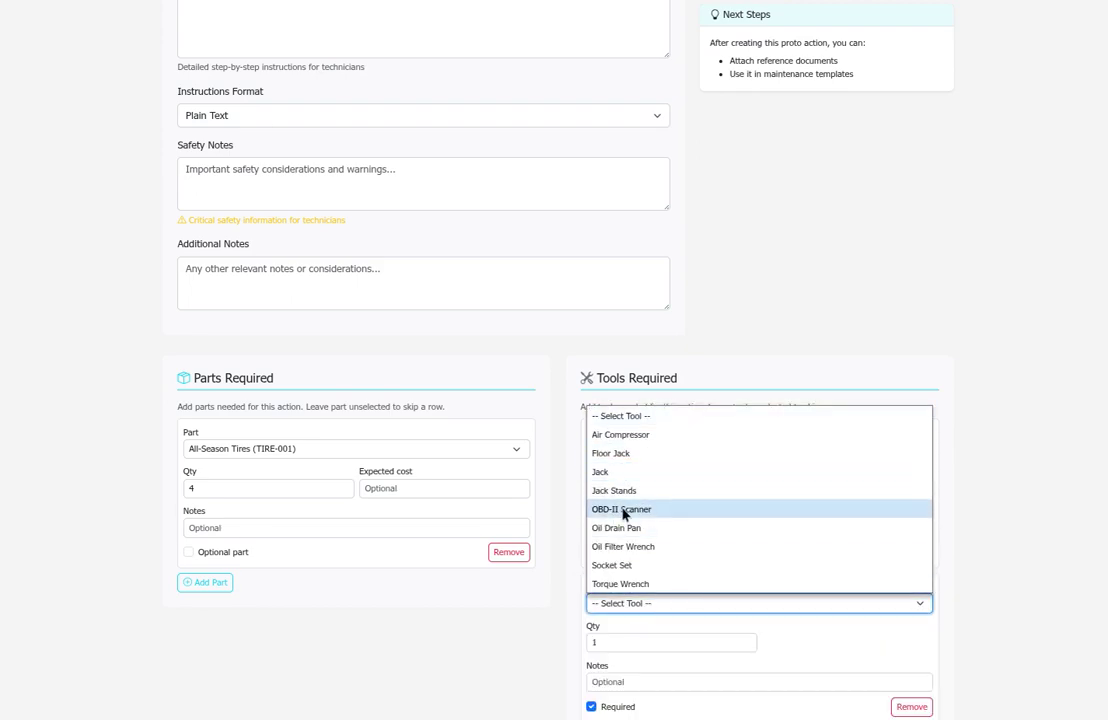
pyautogui.click(641, 586)
pyautogui.scroll(-3, 658, 540)
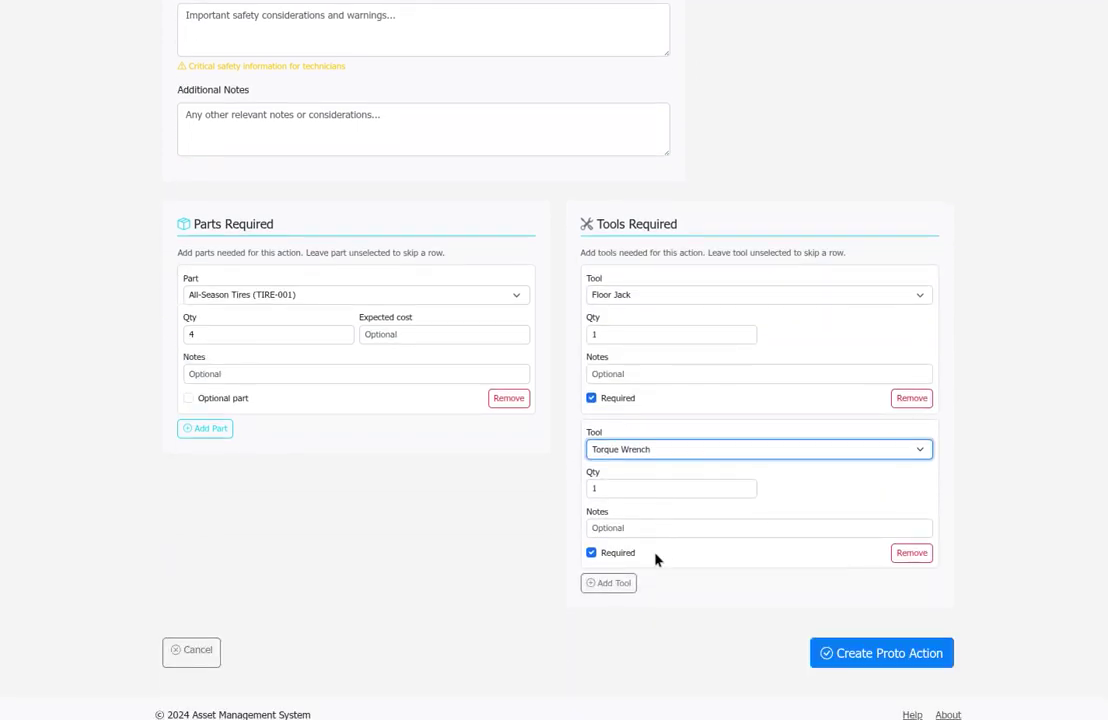
# - Add a third tool row with no tool selected, and create the Replace Tires proto action
pyautogui.click(618, 586)
pyautogui.scroll(-2, 635, 527)
pyautogui.click(640, 467)
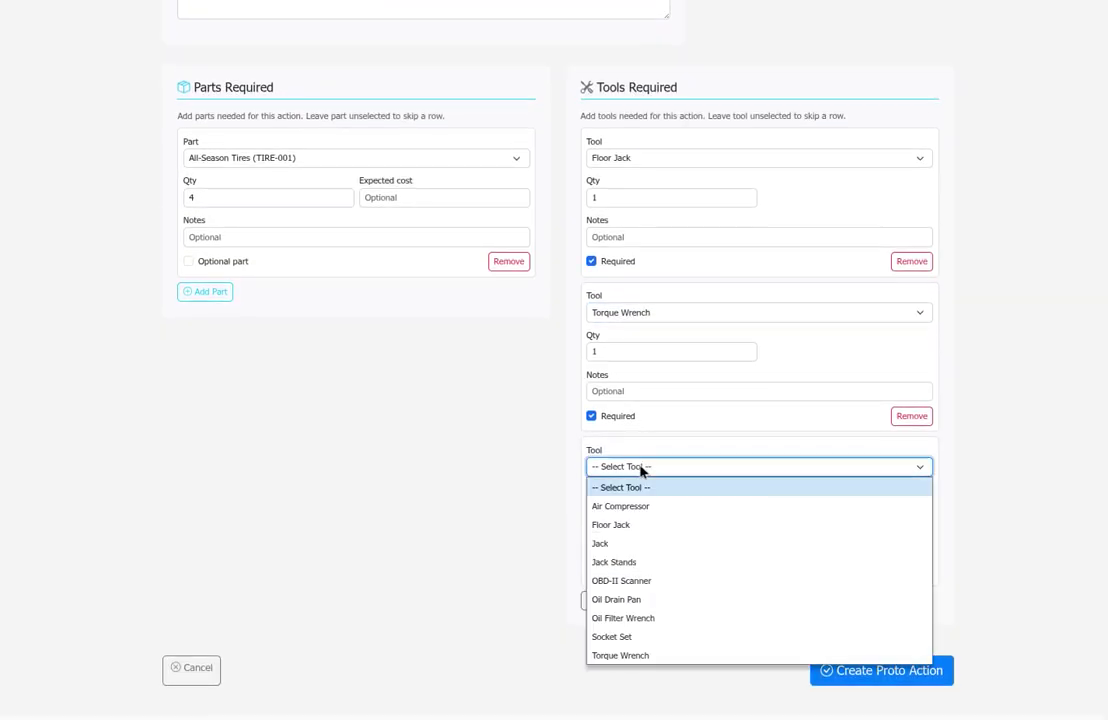
pyautogui.click(641, 468)
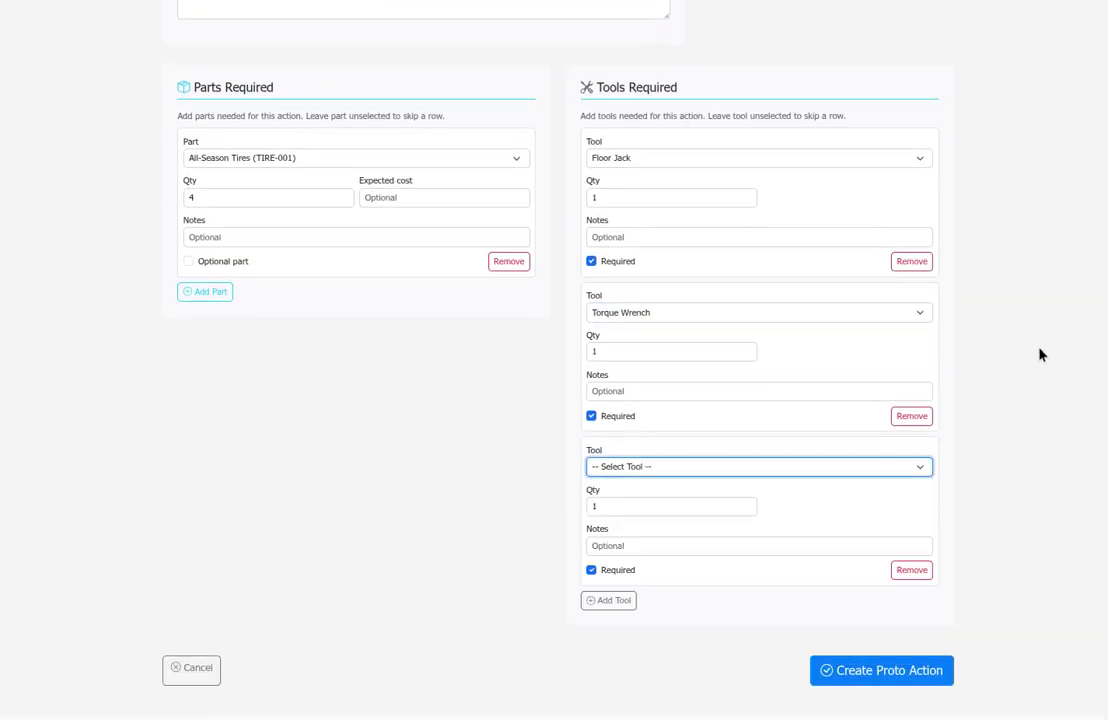
pyautogui.click(899, 677)
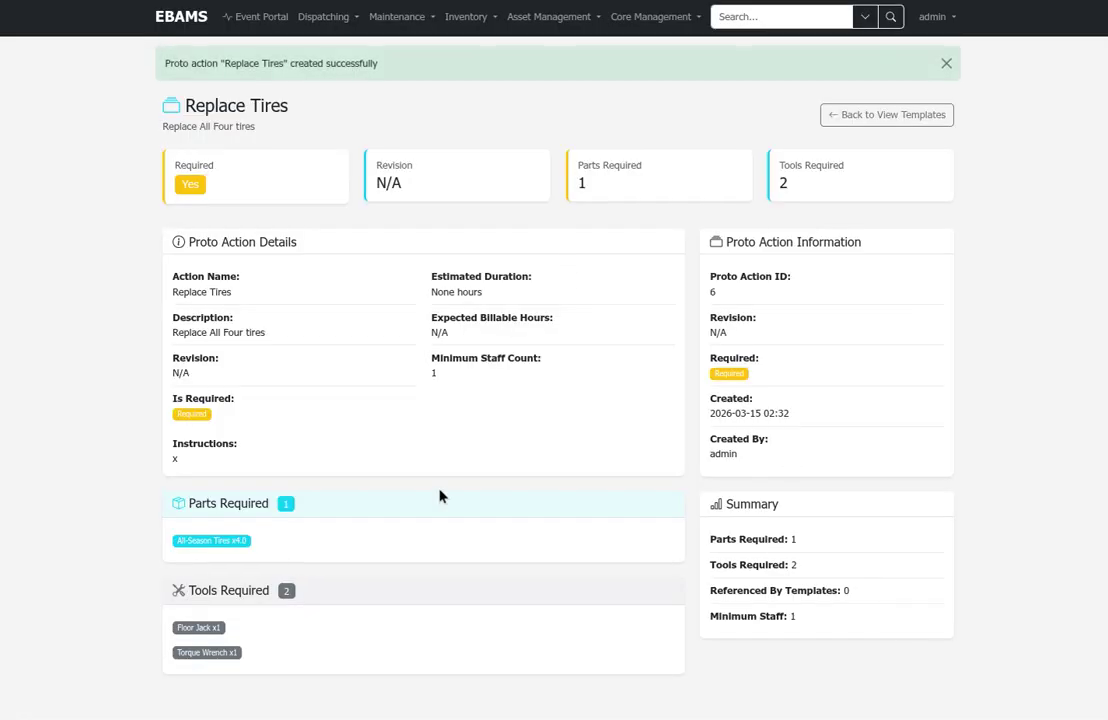
# - Review the new proto action's required parts and tools, dismiss the notification, and return to the maintenance templates list
pyautogui.moveTo(275, 665); pyautogui.dragTo(148, 520)
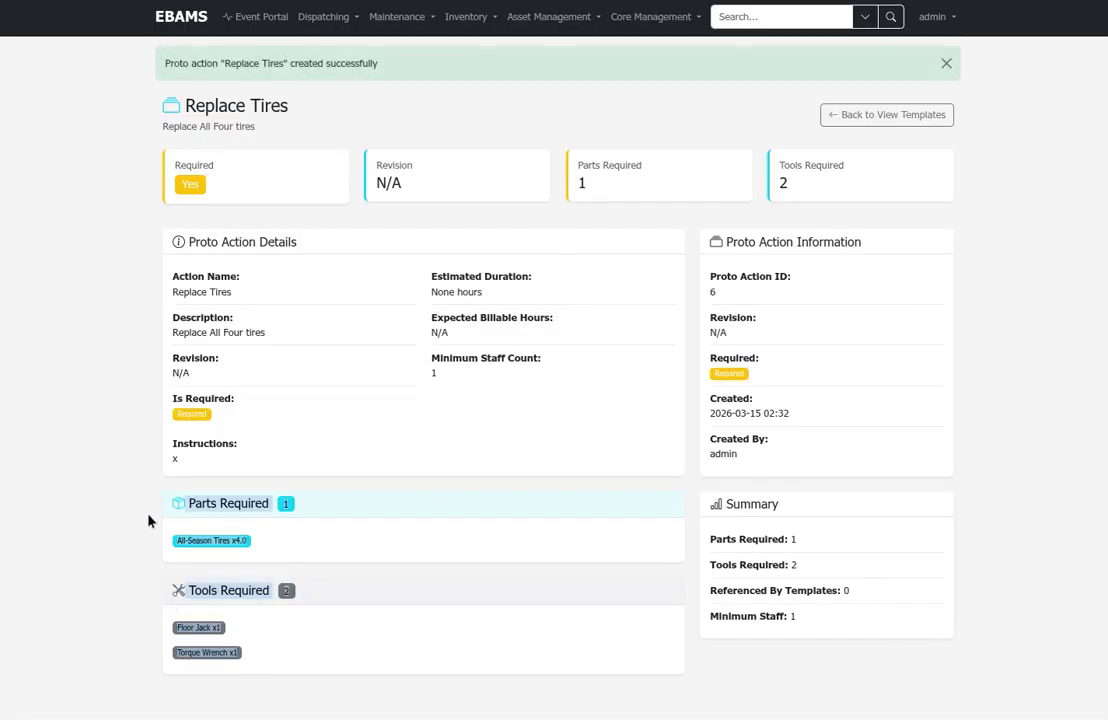
pyautogui.click(540, 543)
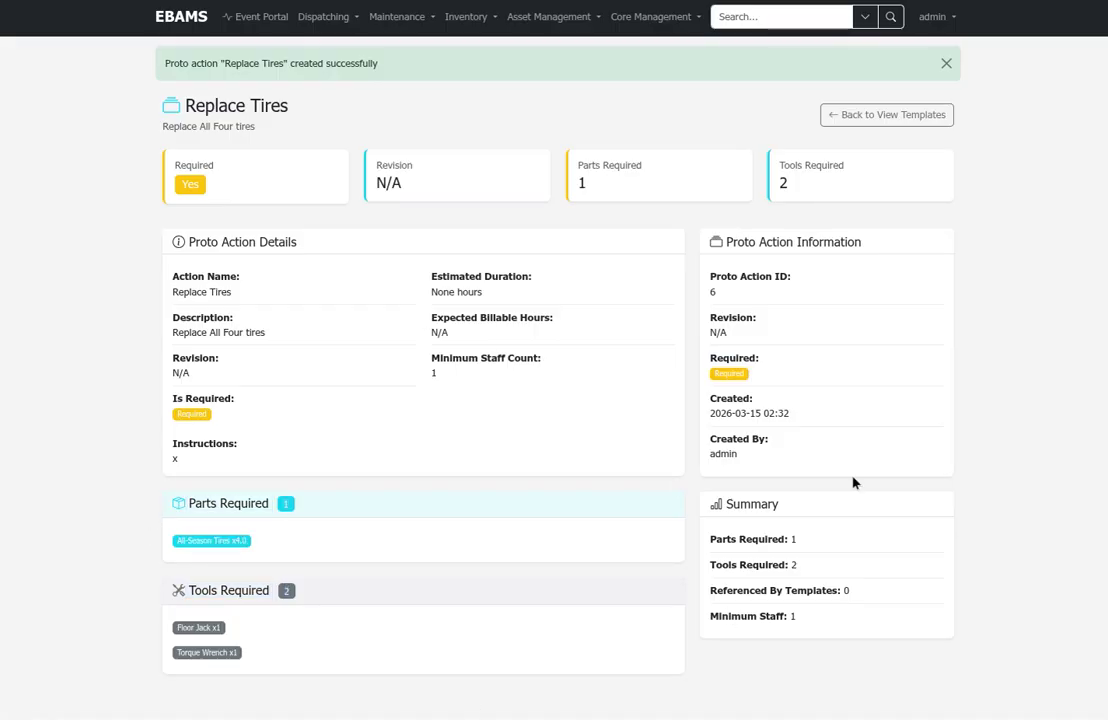
pyautogui.click(945, 64)
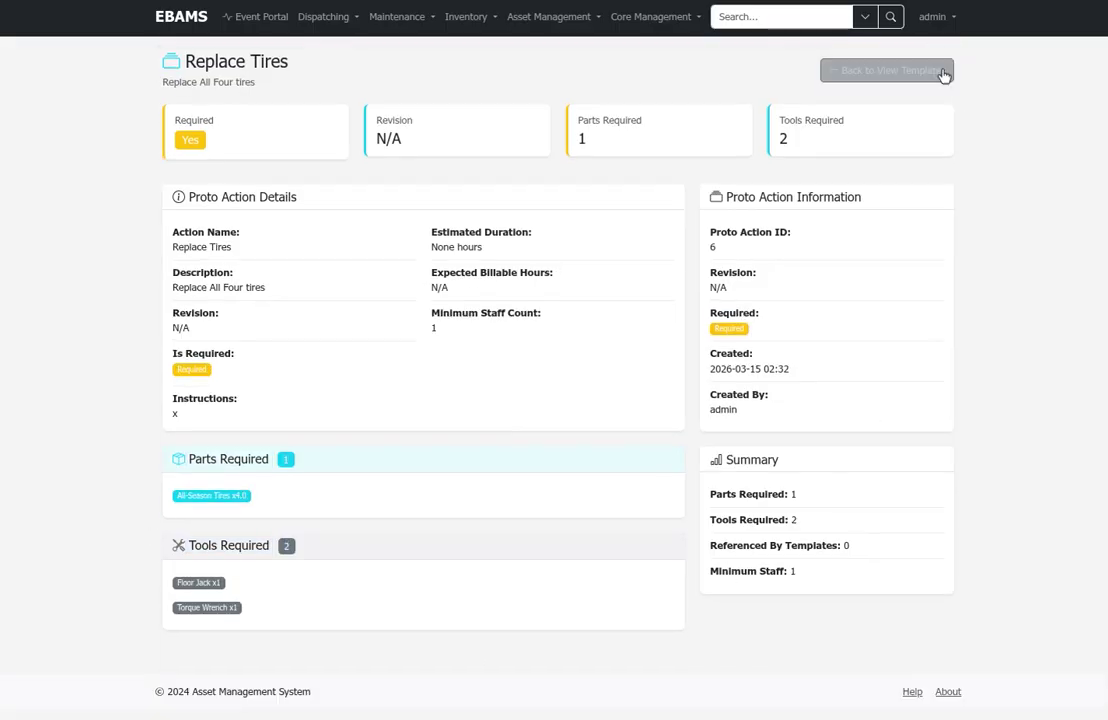
pyautogui.click(903, 71)
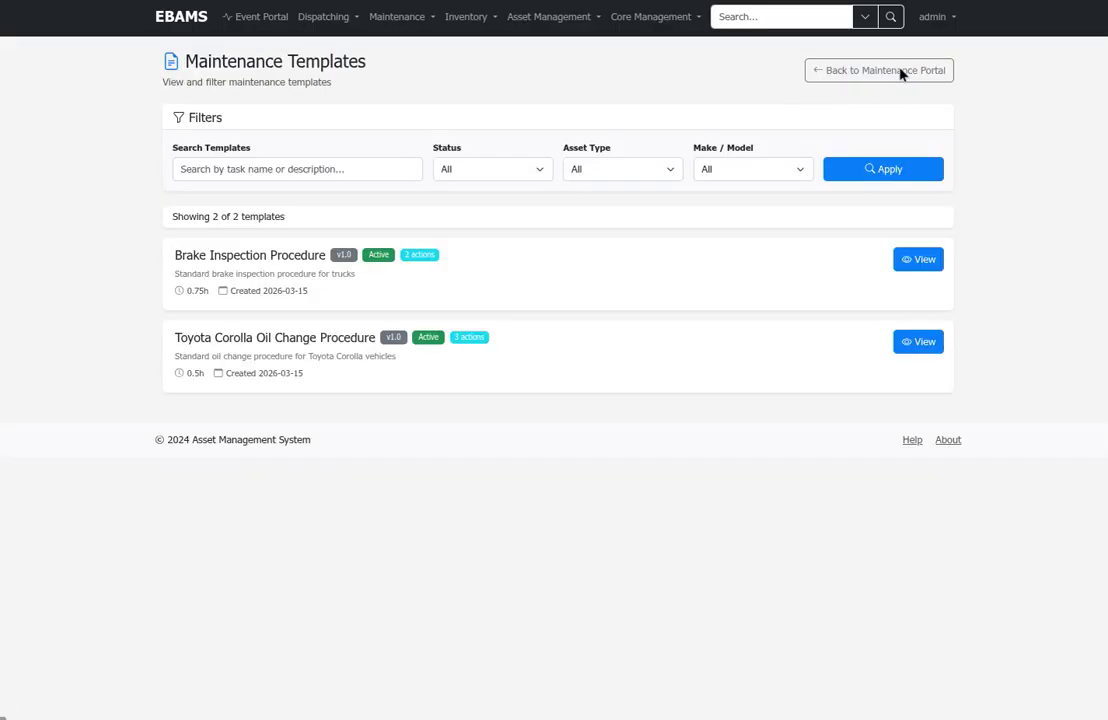
# - Go to the Manager Portal's template building page and start a new template from the existing Brake Inspection Procedure
pyautogui.click(841, 78)
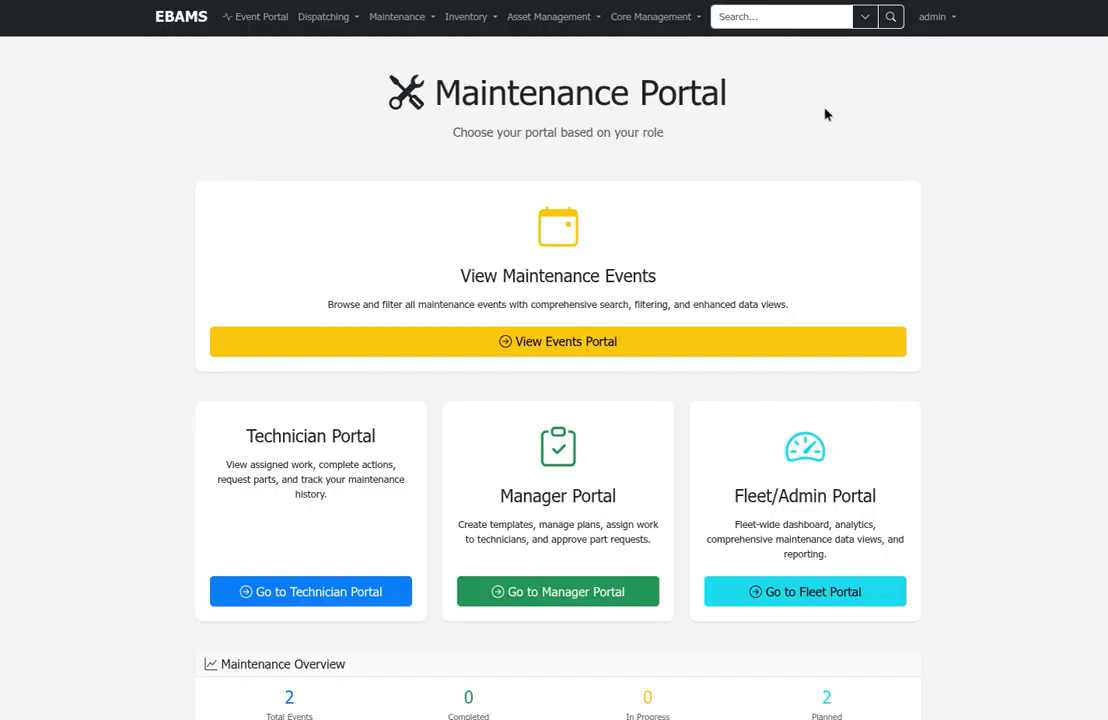
pyautogui.click(598, 592)
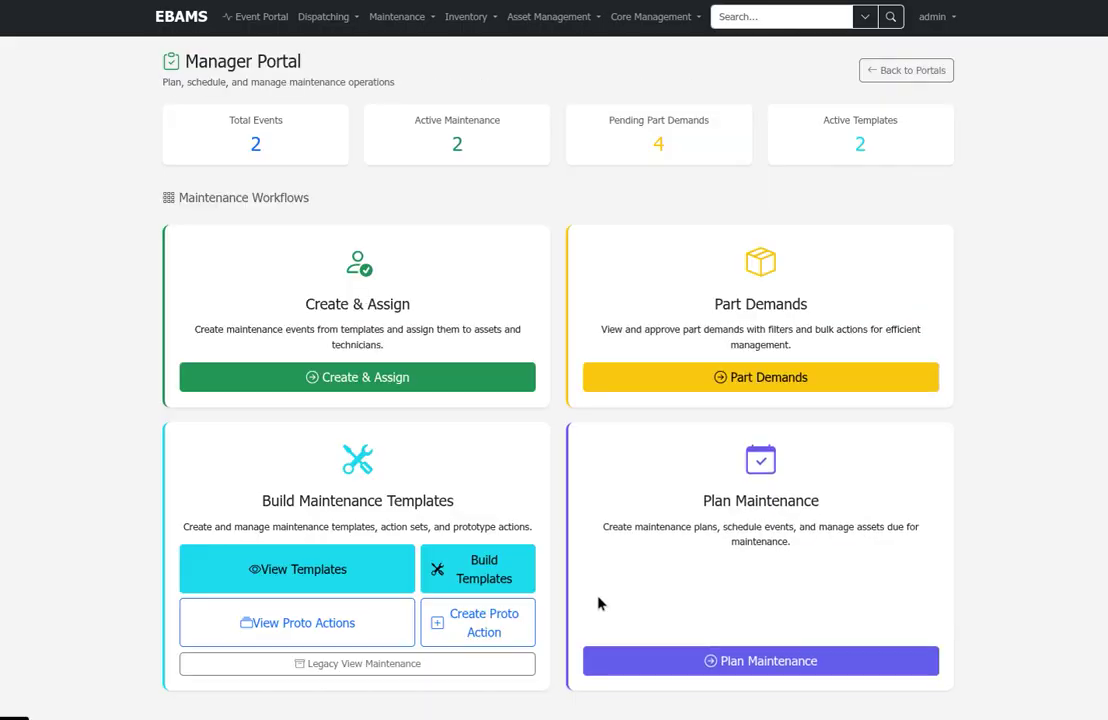
pyautogui.click(506, 578)
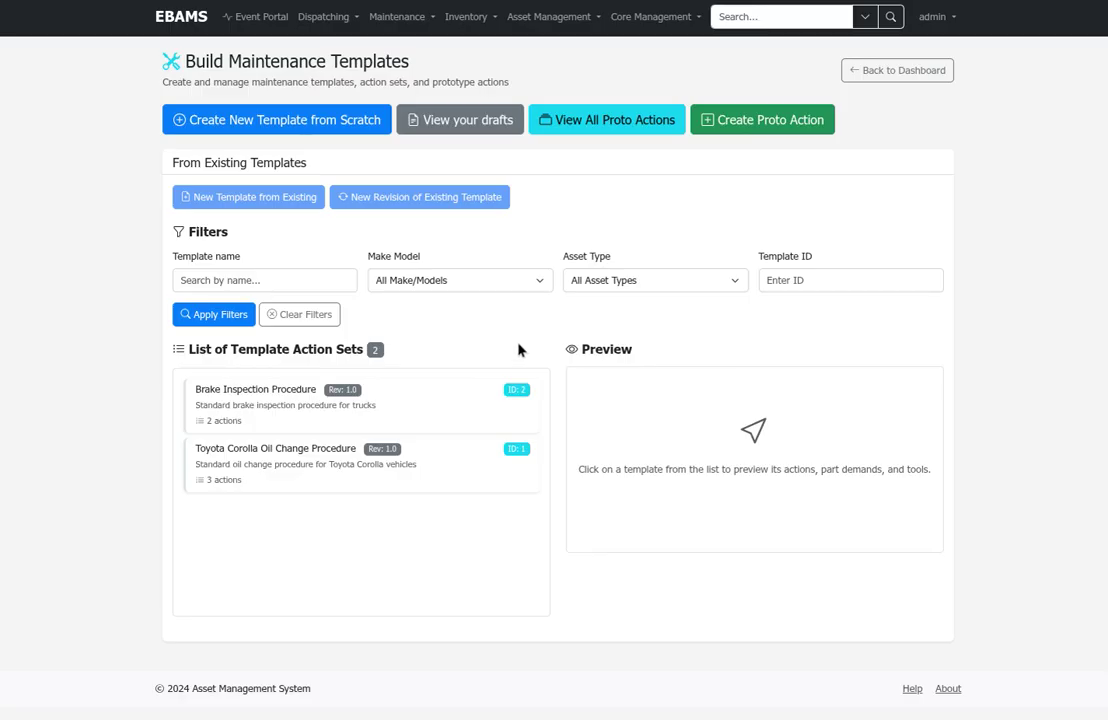
pyautogui.click(434, 409)
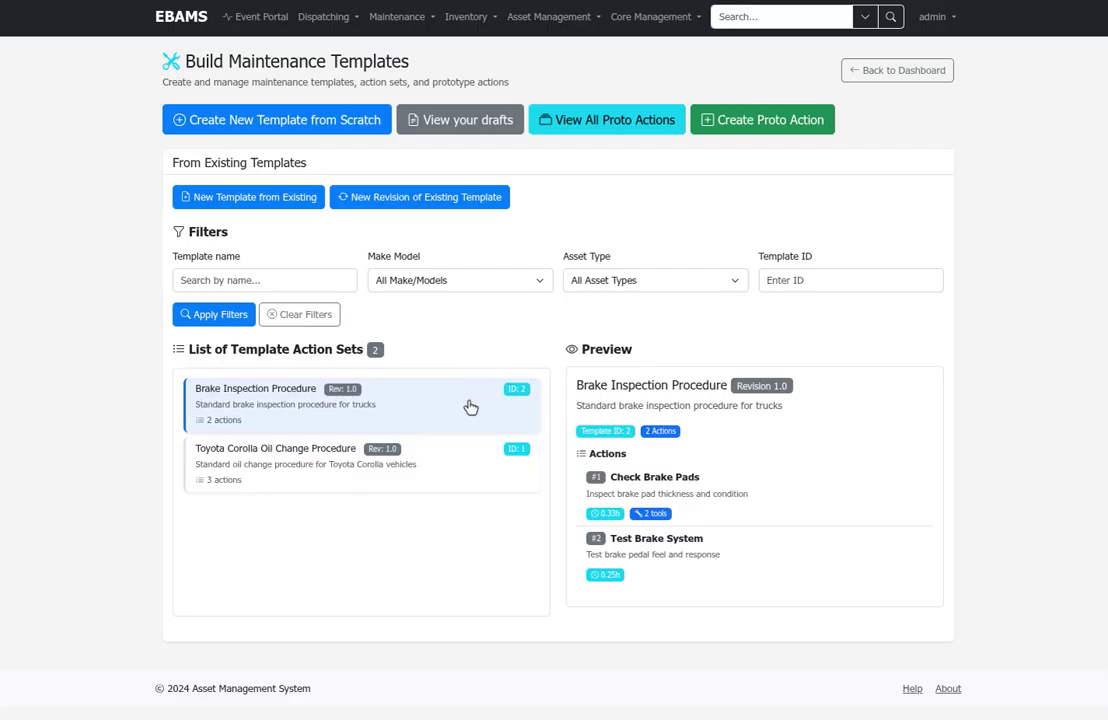
pyautogui.click(308, 204)
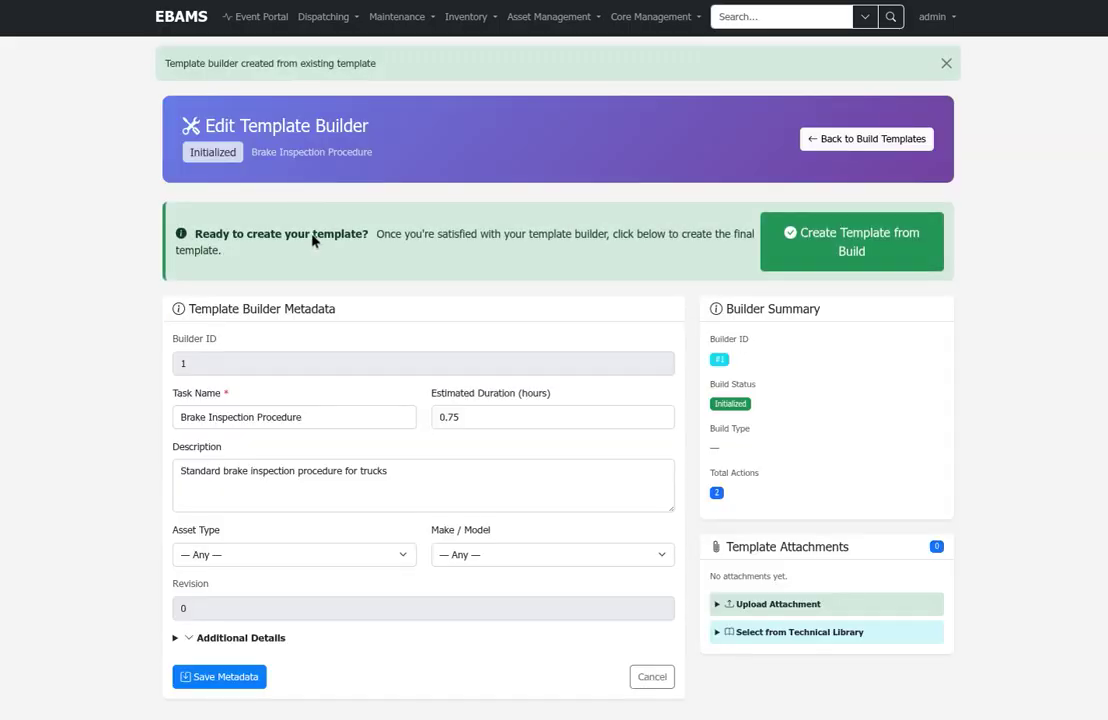
# - Replace the builder's task name with "Tire Replacement With Break Inspection"
pyautogui.moveTo(322, 420); pyautogui.dragTo(182, 418)
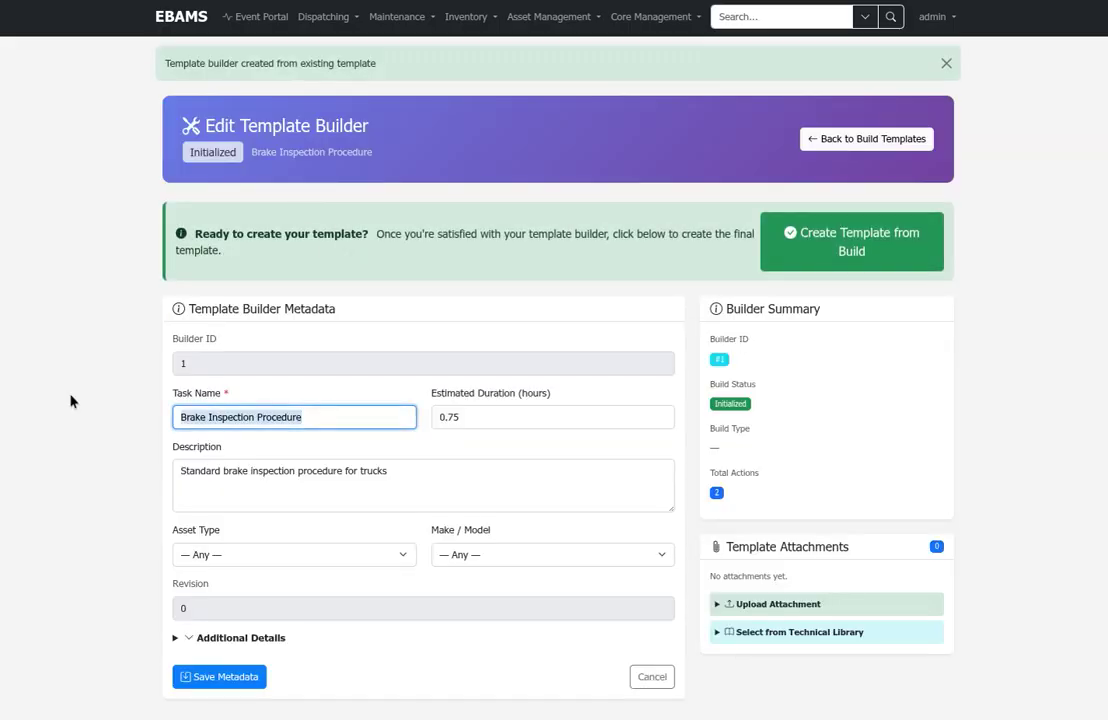
pyautogui.press('BackSpace')
pyautogui.write('Tire')
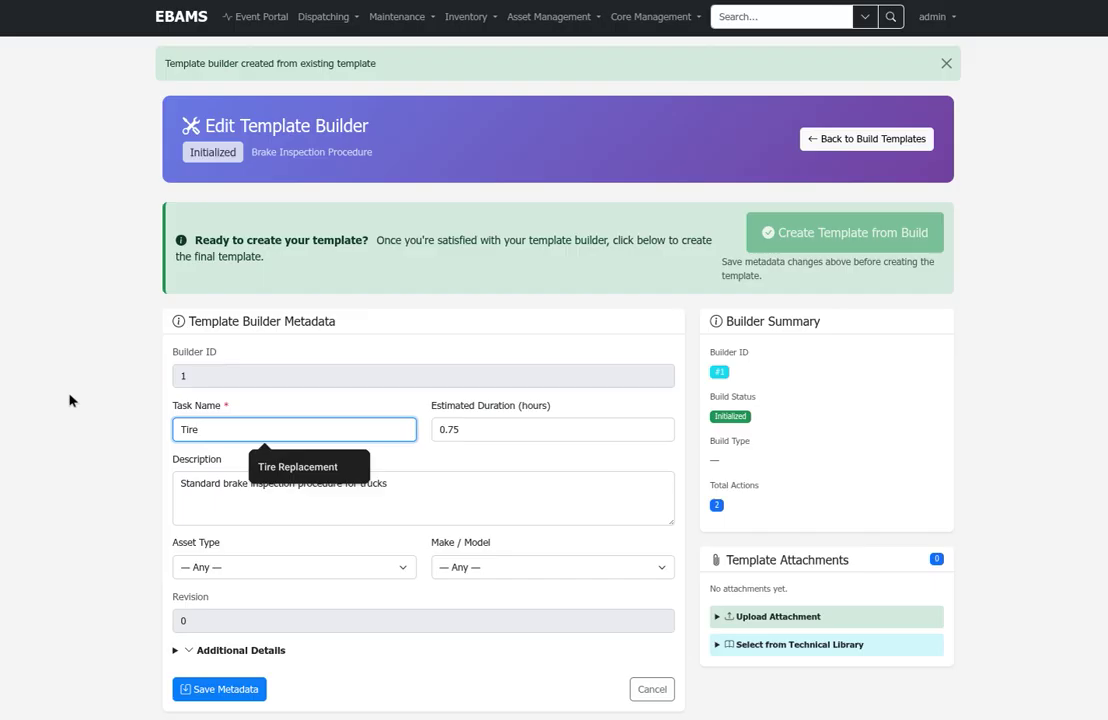
pyautogui.write(' Replacement With Break Inspection')
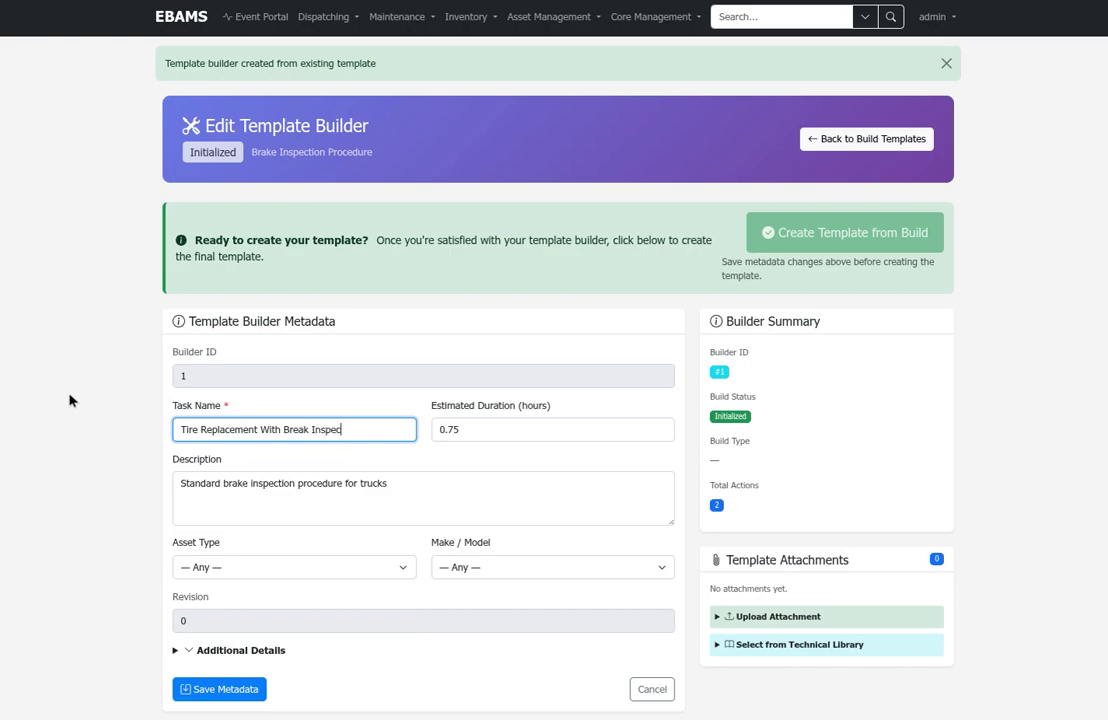
# - Insert "Replace Tires and preform " at the start of the description and save the metadata
pyautogui.click(197, 490)
pyautogui.write('Replace tire')
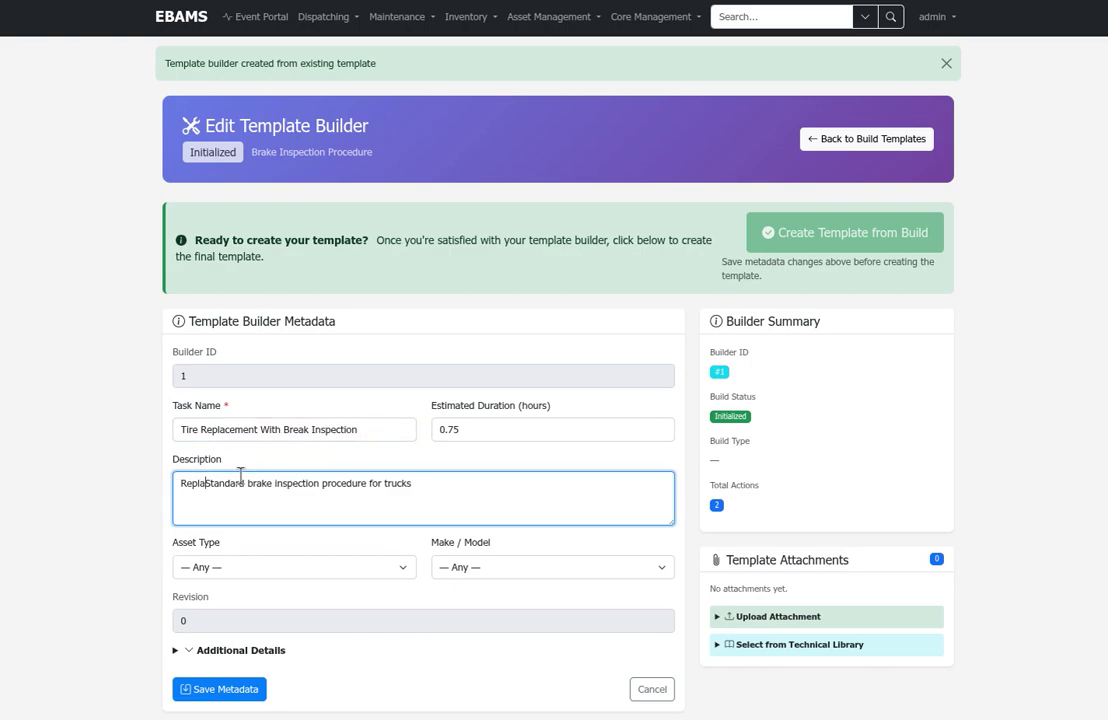
pyautogui.write('s and pr')
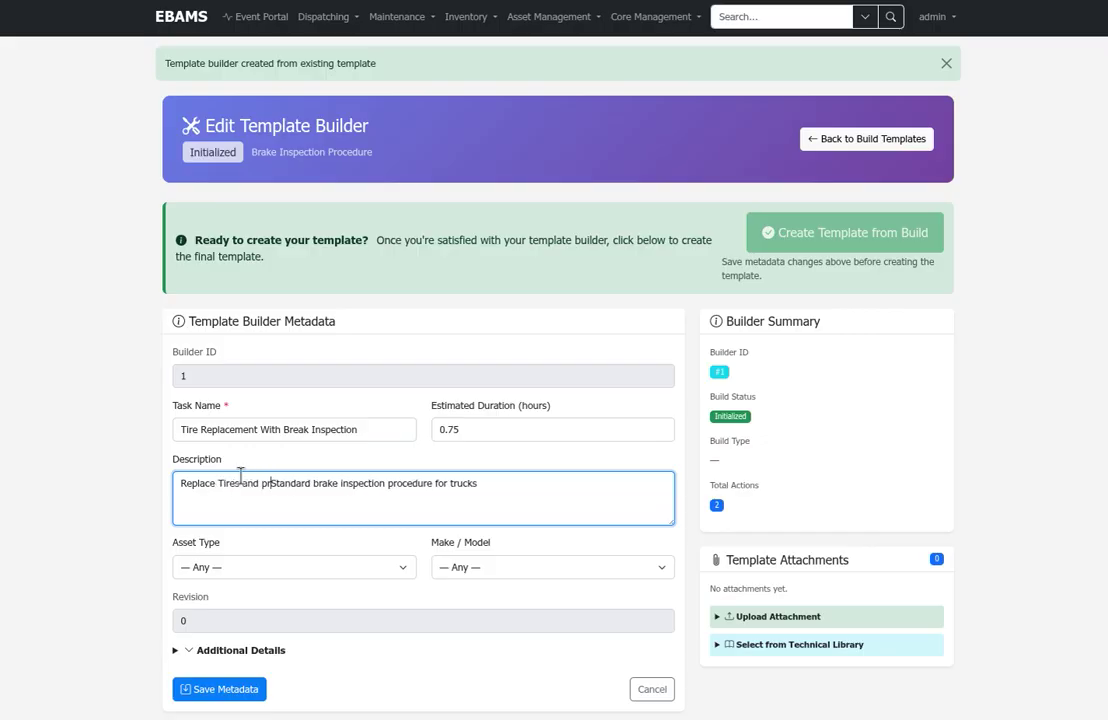
pyautogui.write('eform')
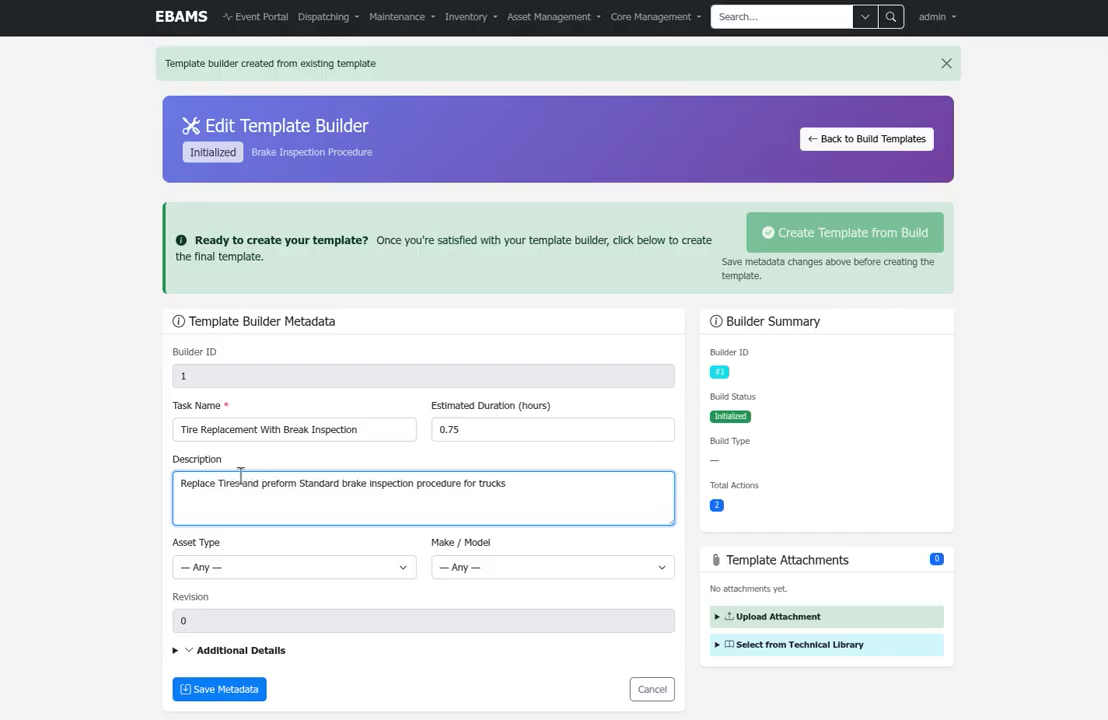
pyautogui.scroll(-1, 265, 507)
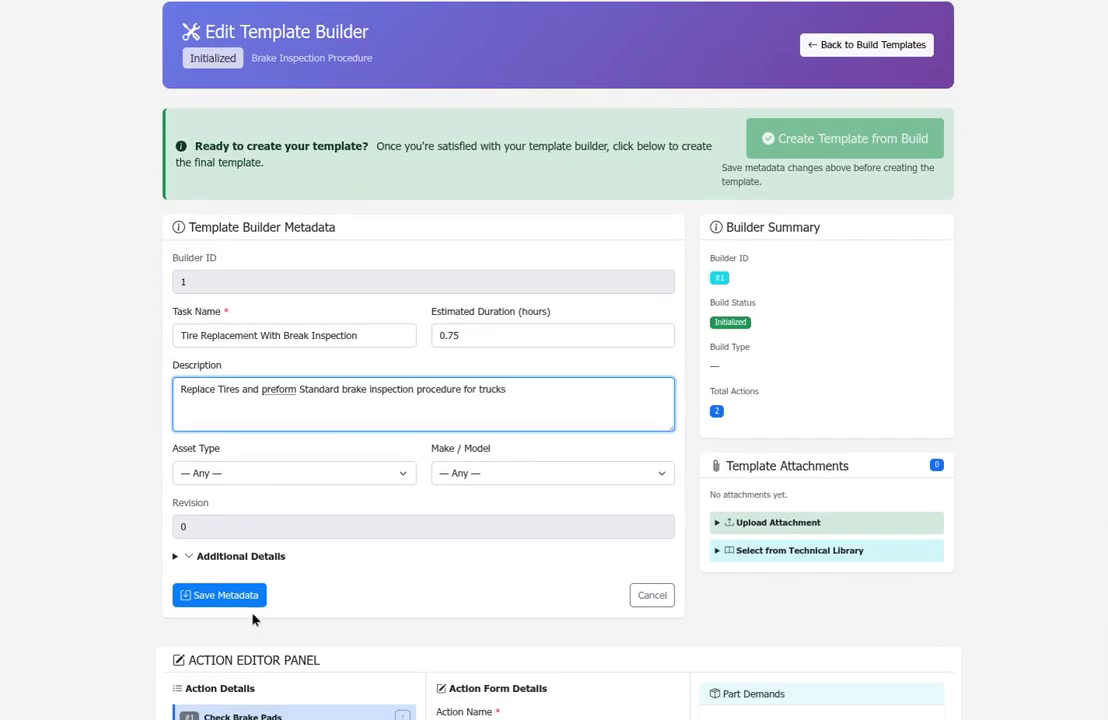
pyautogui.click(230, 597)
# - Delete the Jack Stands and Jack tool requirements from the Check Brake Pads action
pyautogui.scroll(-4, 415, 563)
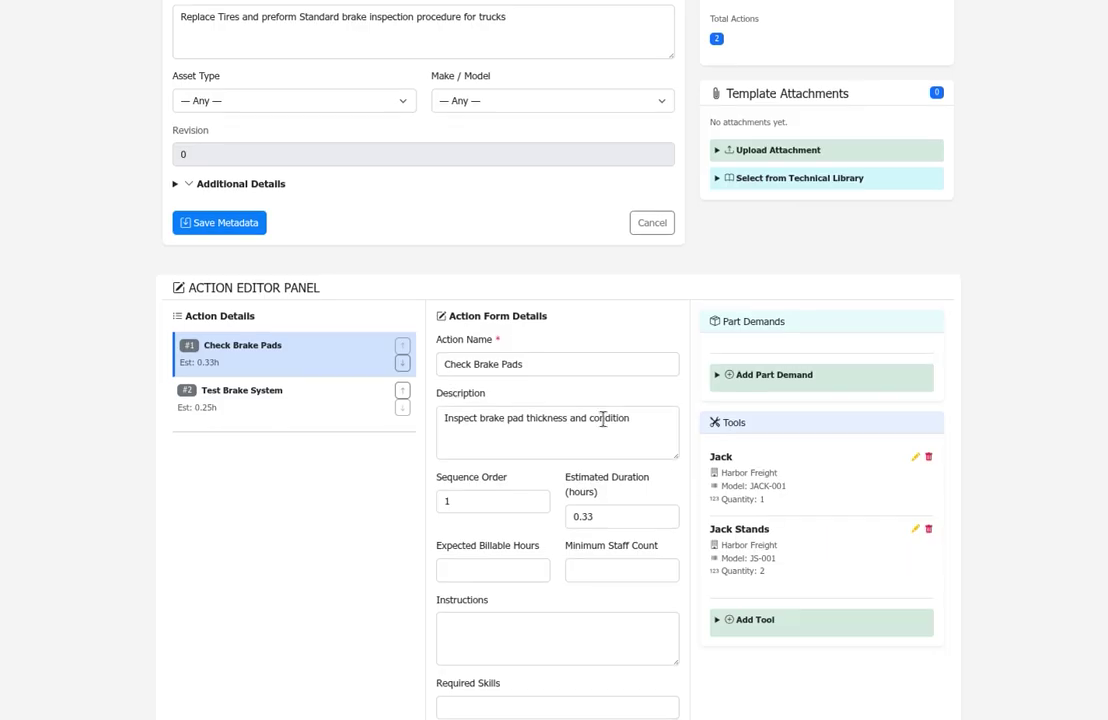
pyautogui.scroll(-3, 601, 418)
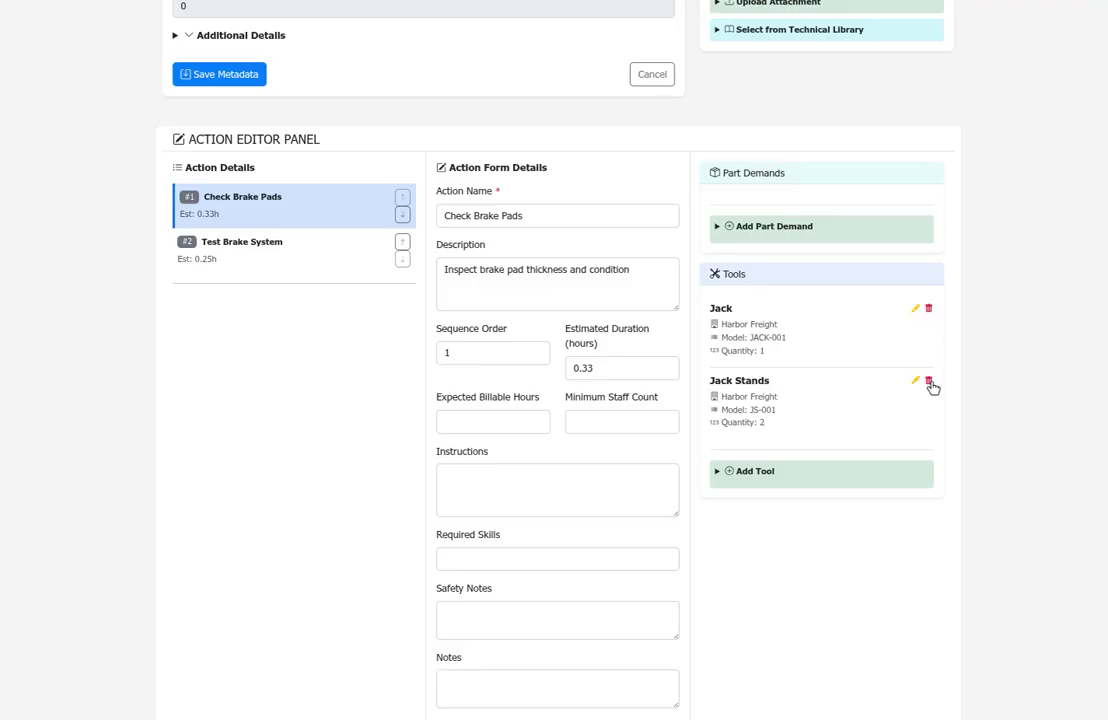
pyautogui.click(929, 383)
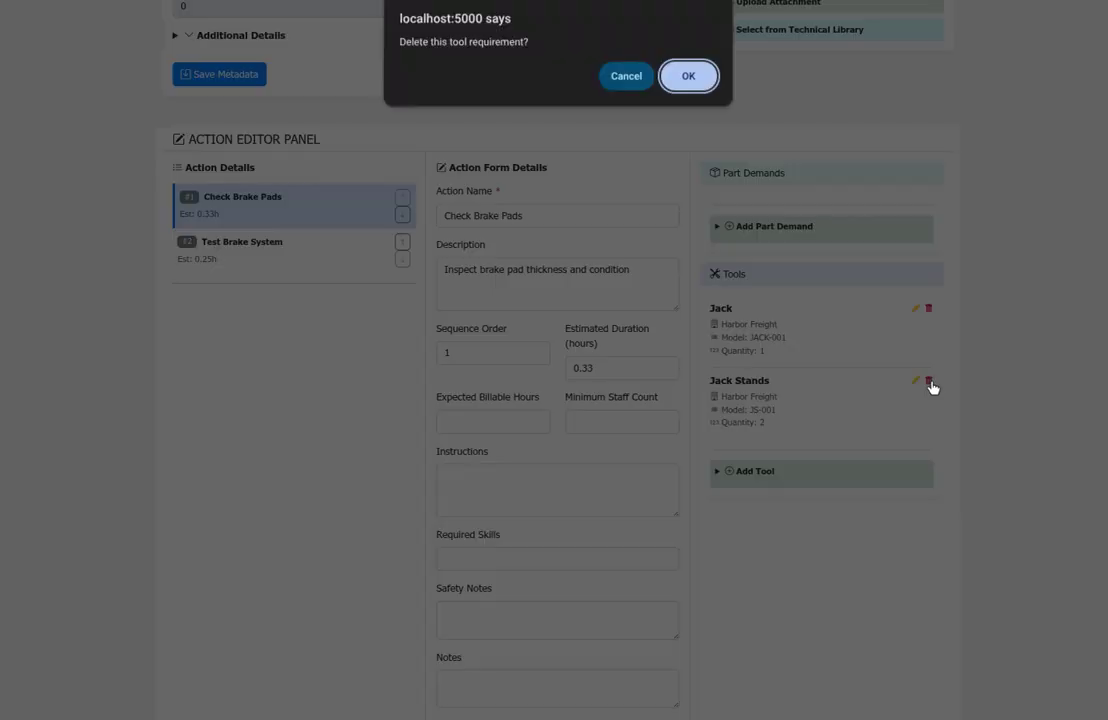
pyautogui.click(695, 78)
pyautogui.click(928, 309)
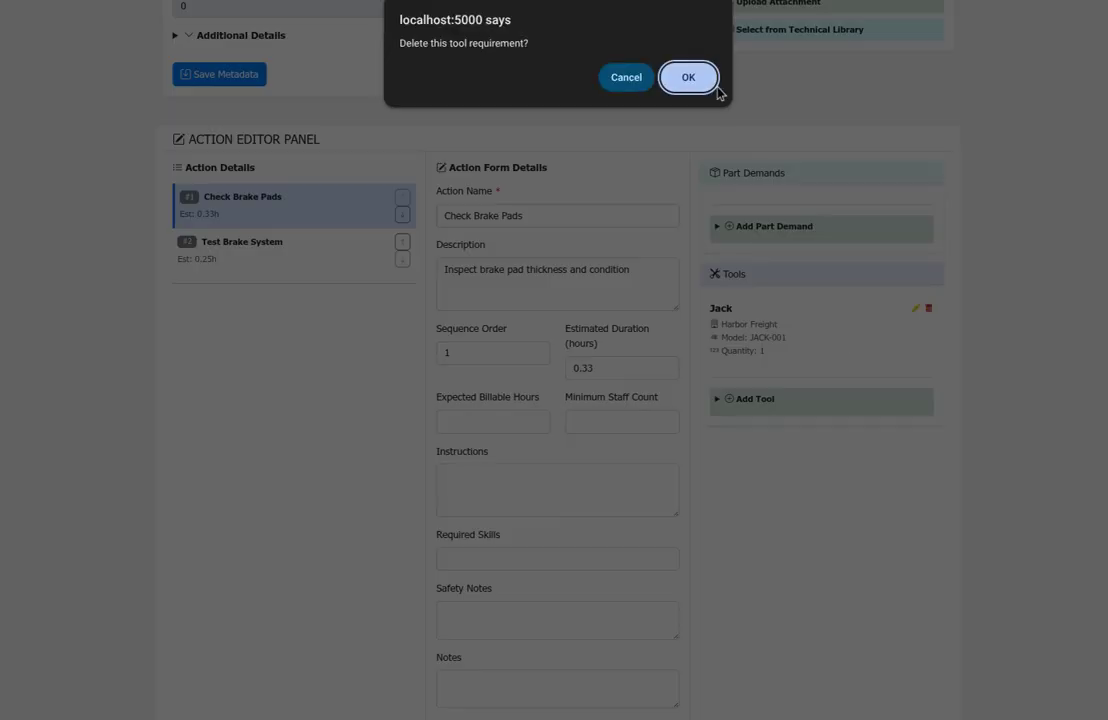
pyautogui.click(697, 75)
# - Review the Action Creator Portal's sources for new actions: templates, template actions, proto actions, the current build and a blank action
pyautogui.scroll(-5, 732, 315)
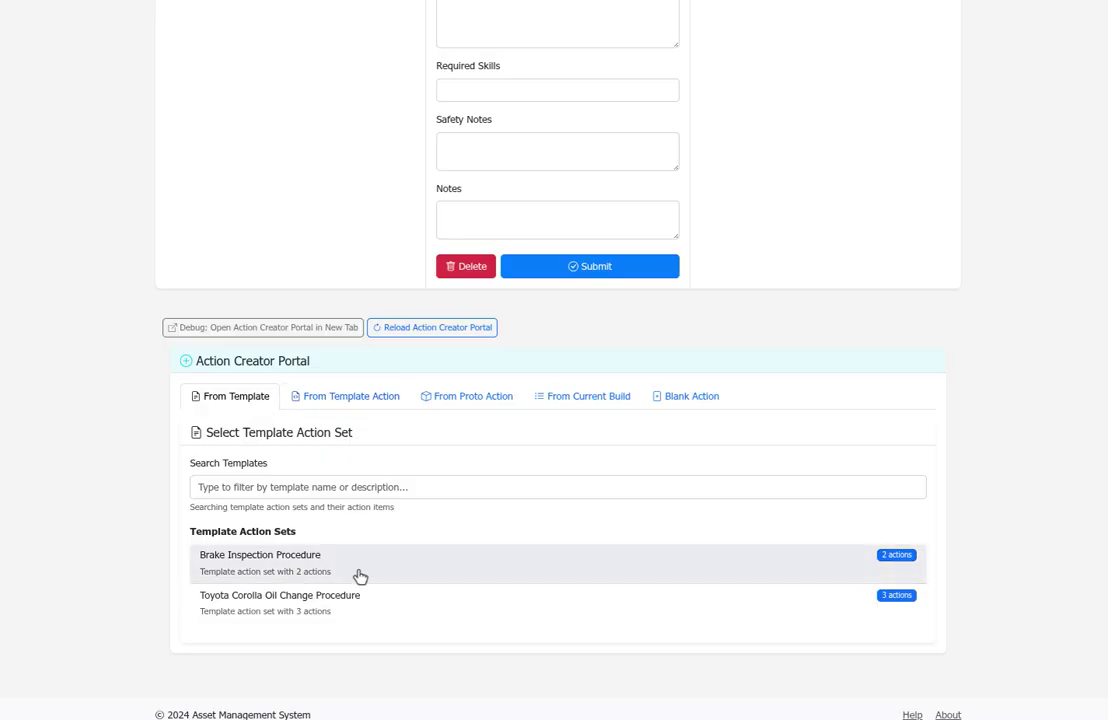
pyautogui.click(358, 399)
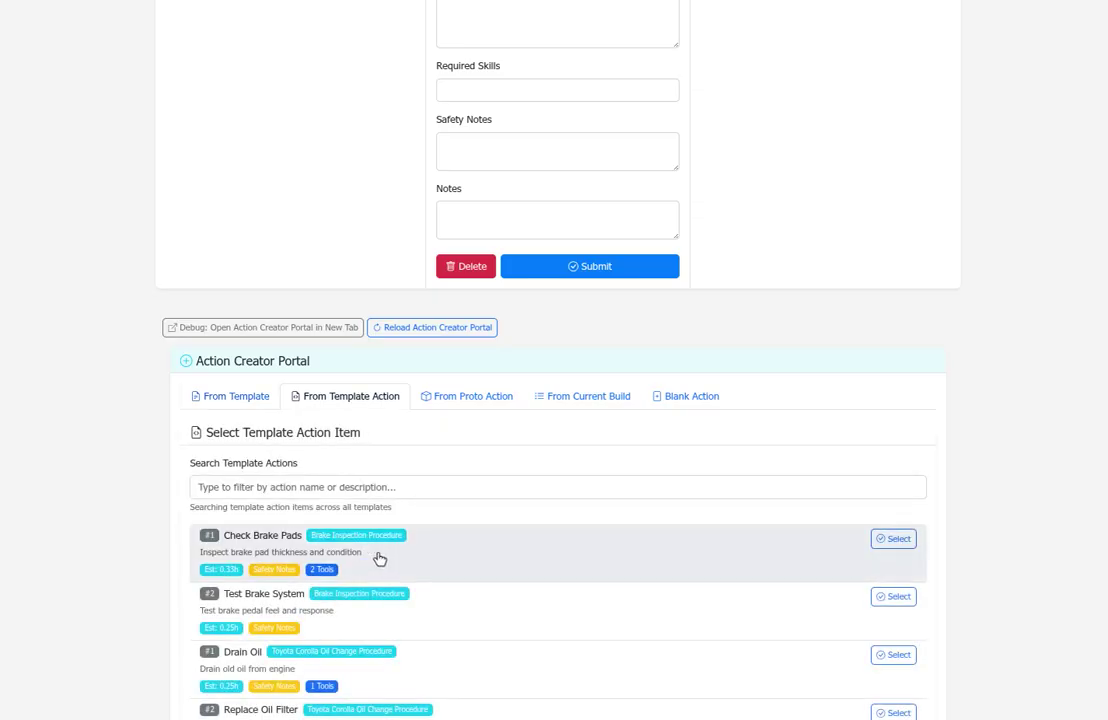
pyautogui.scroll(-1, 449, 546)
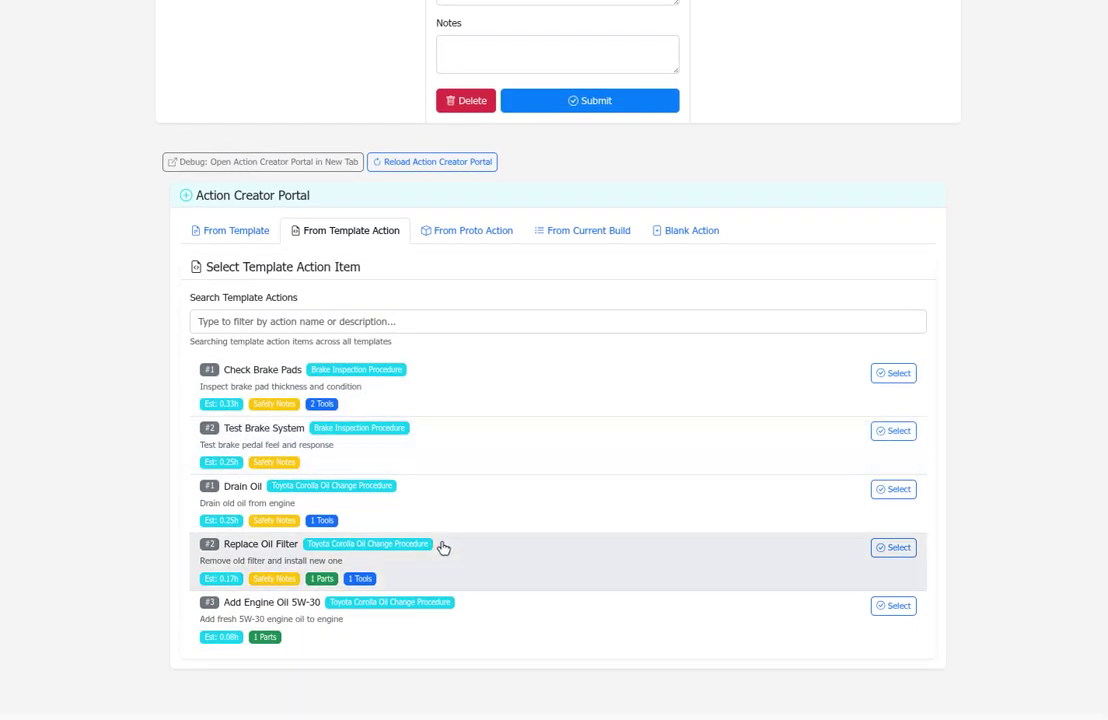
pyautogui.scroll(1, 445, 550)
pyautogui.click(475, 329)
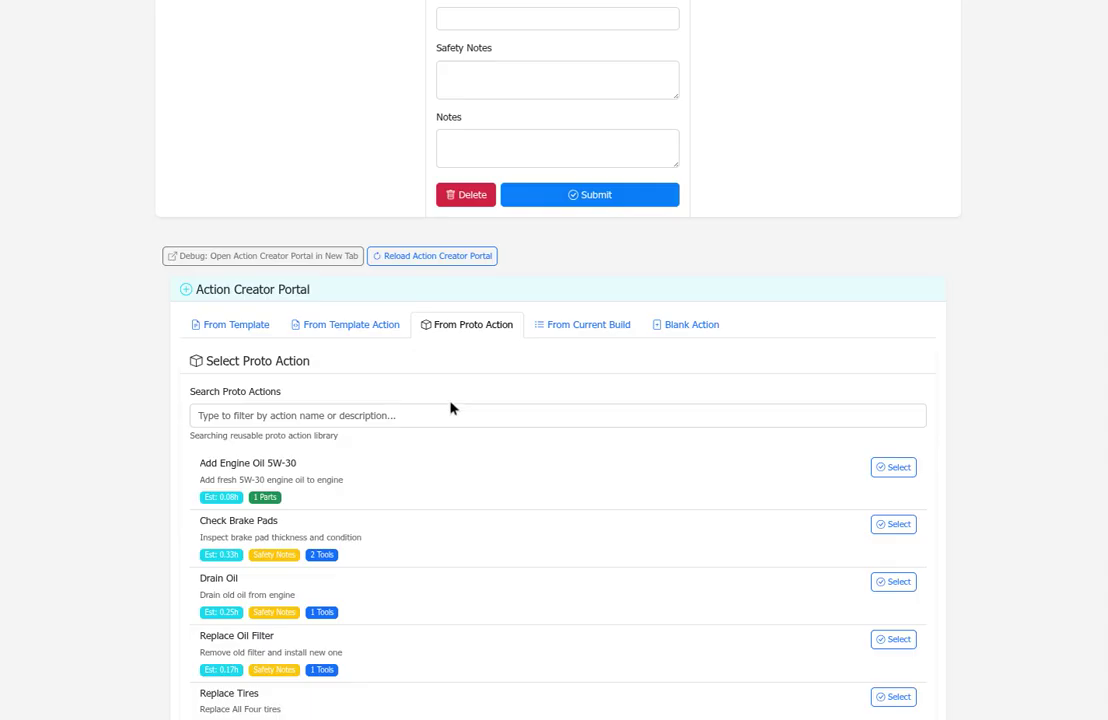
pyautogui.click(601, 324)
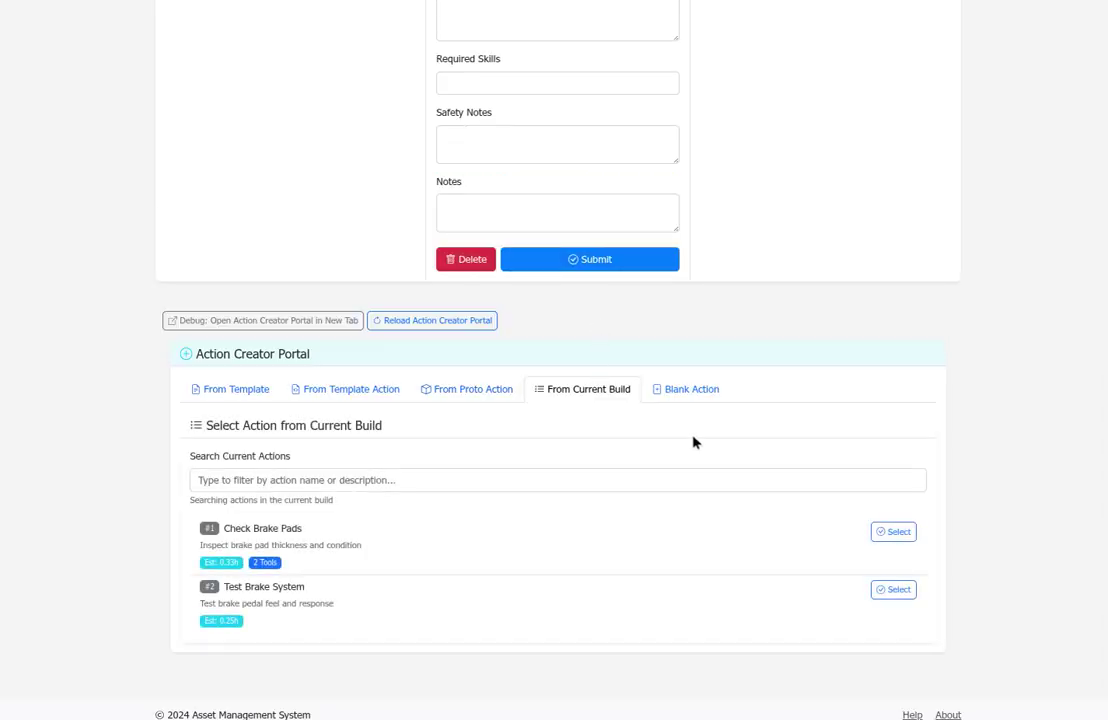
pyautogui.click(709, 389)
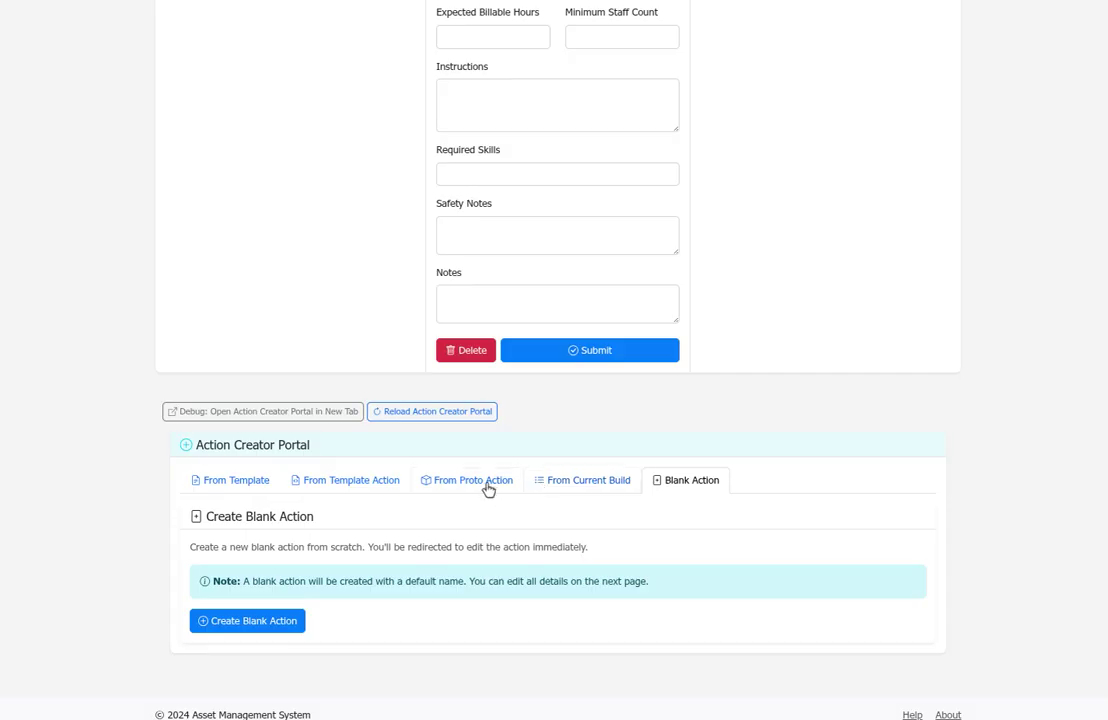
# - Insert the Replace Tires proto action at the end with an estimated duration of .25 hours, copying its part demands and tools
pyautogui.click(490, 482)
pyautogui.scroll(-3, 490, 482)
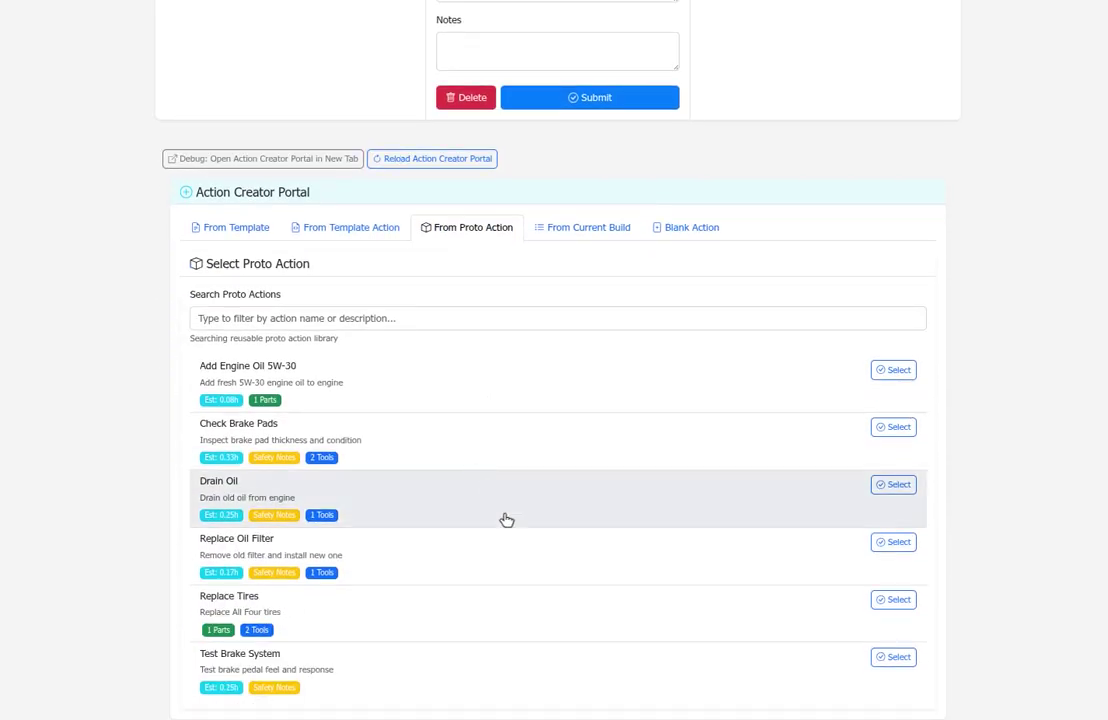
pyautogui.click(905, 605)
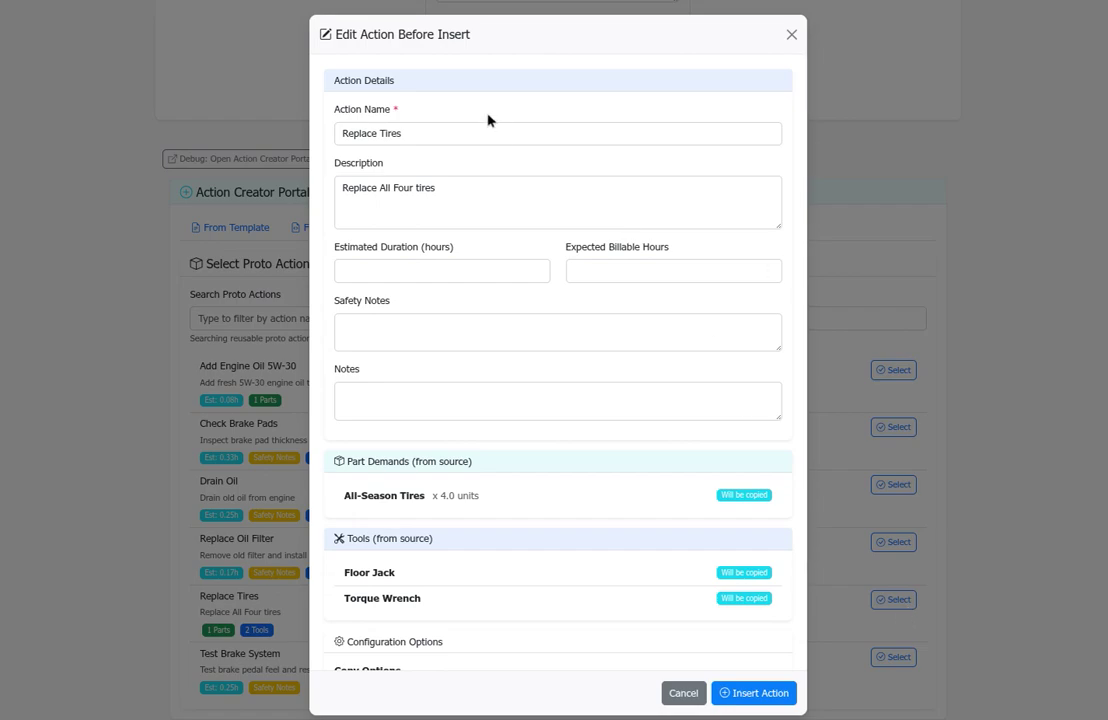
pyautogui.click(452, 277)
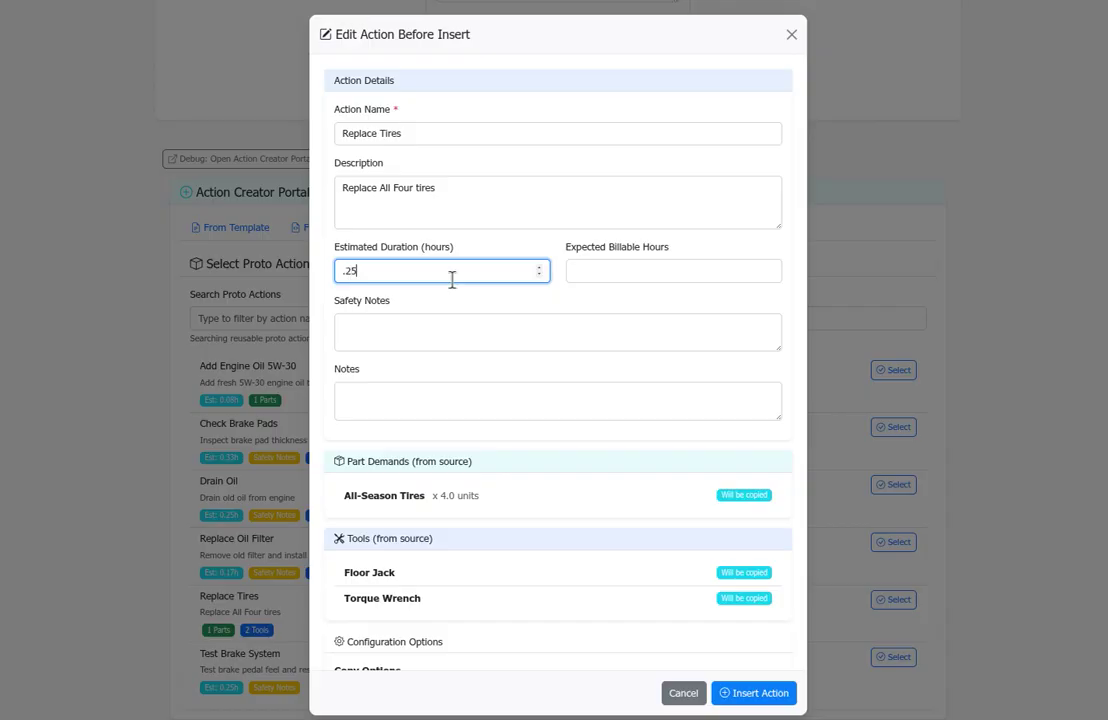
pyautogui.write('.25')
pyautogui.click(524, 292)
pyautogui.scroll(-2, 524, 280)
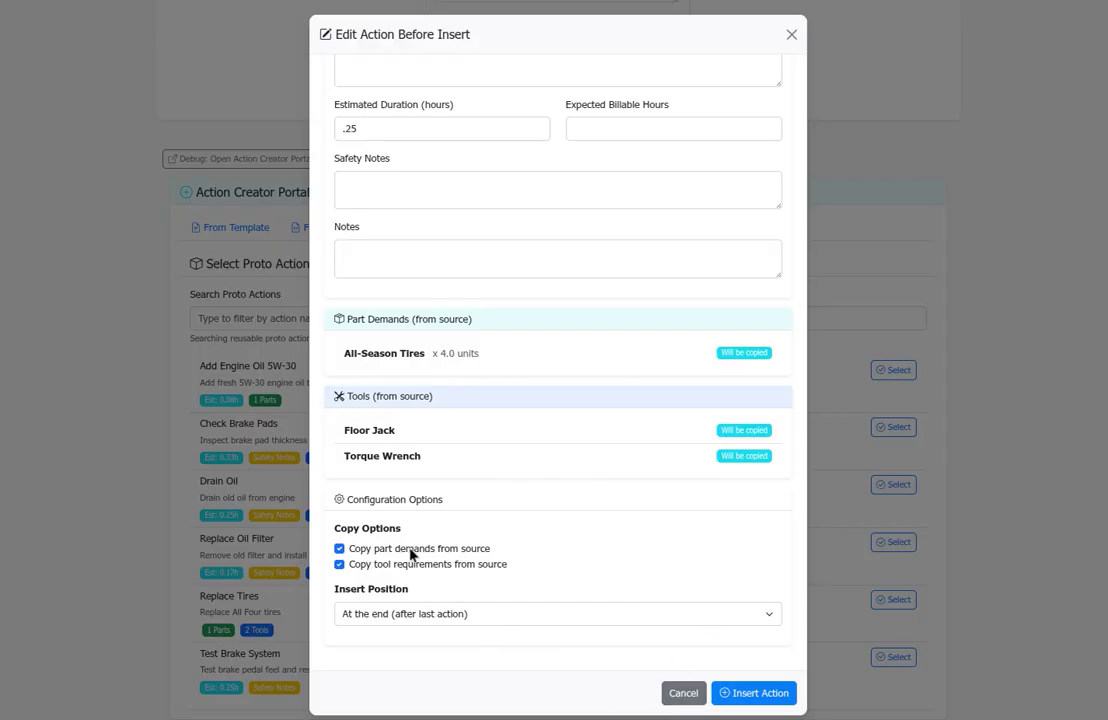
pyautogui.click(771, 696)
# - Move the Replace Tires action to first place in the action order, ahead of Check Brake Pads
pyautogui.scroll(-5, 700, 448)
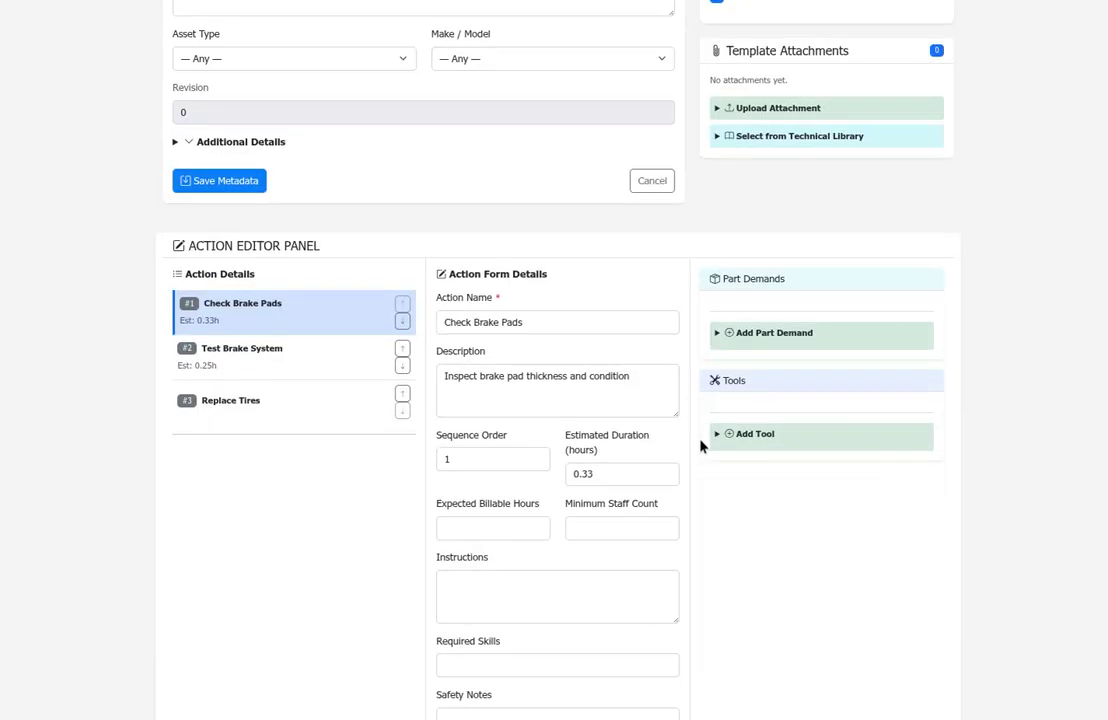
pyautogui.click(300, 405)
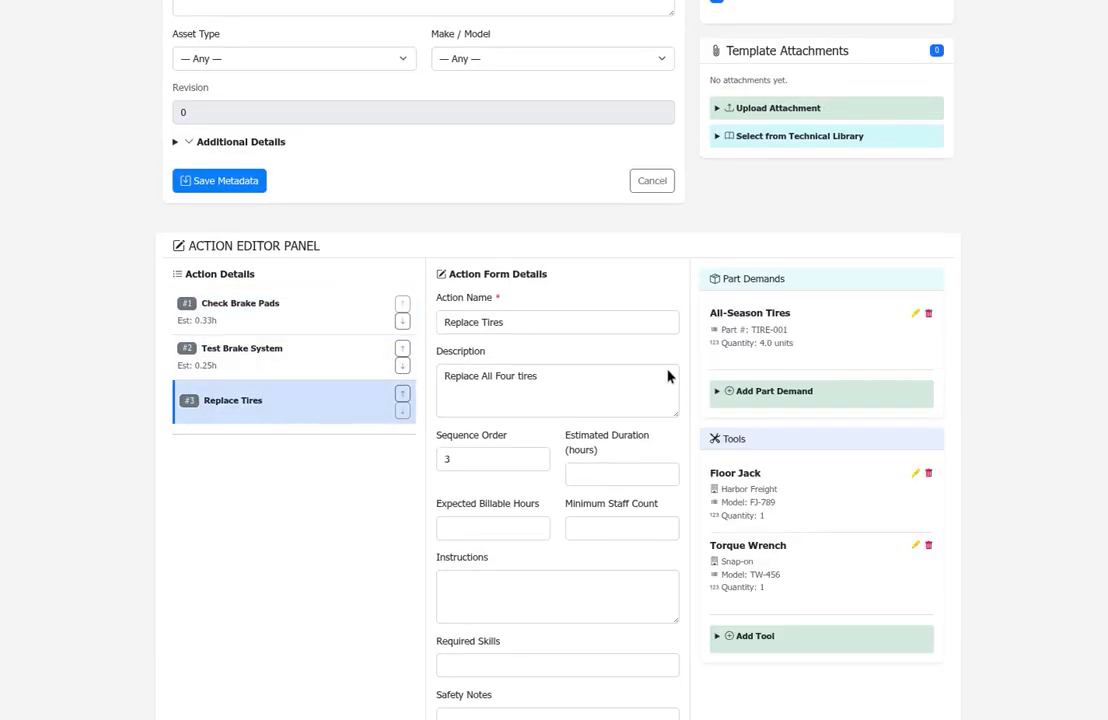
pyautogui.click(403, 396)
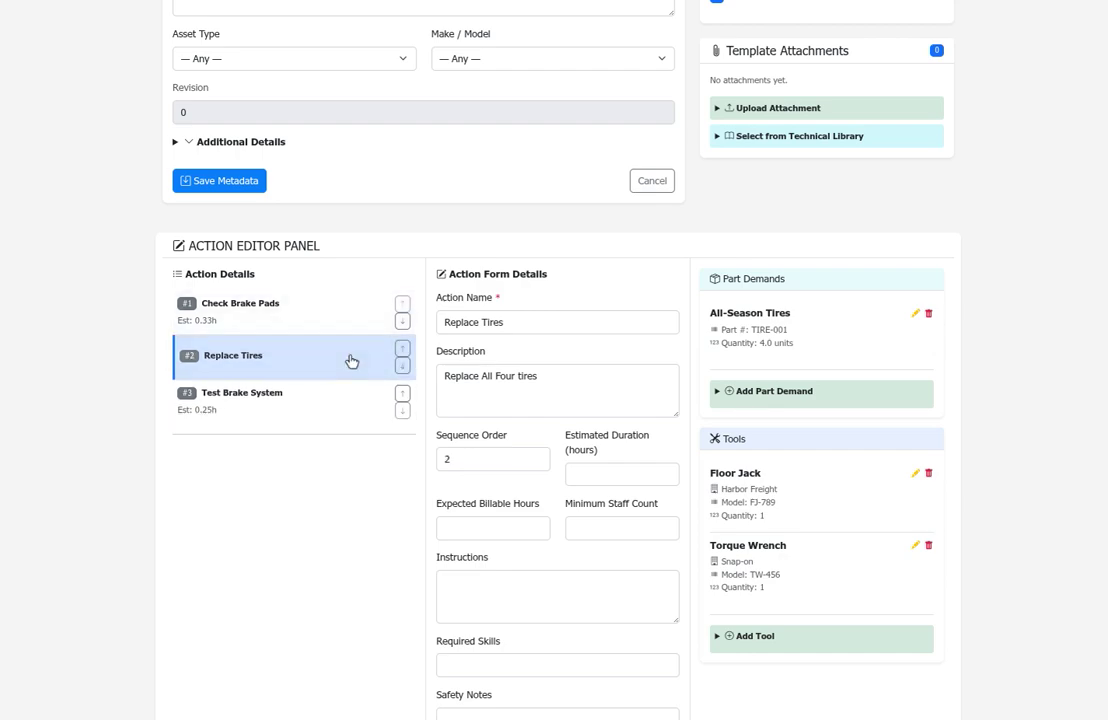
pyautogui.click(402, 320)
pyautogui.click(361, 319)
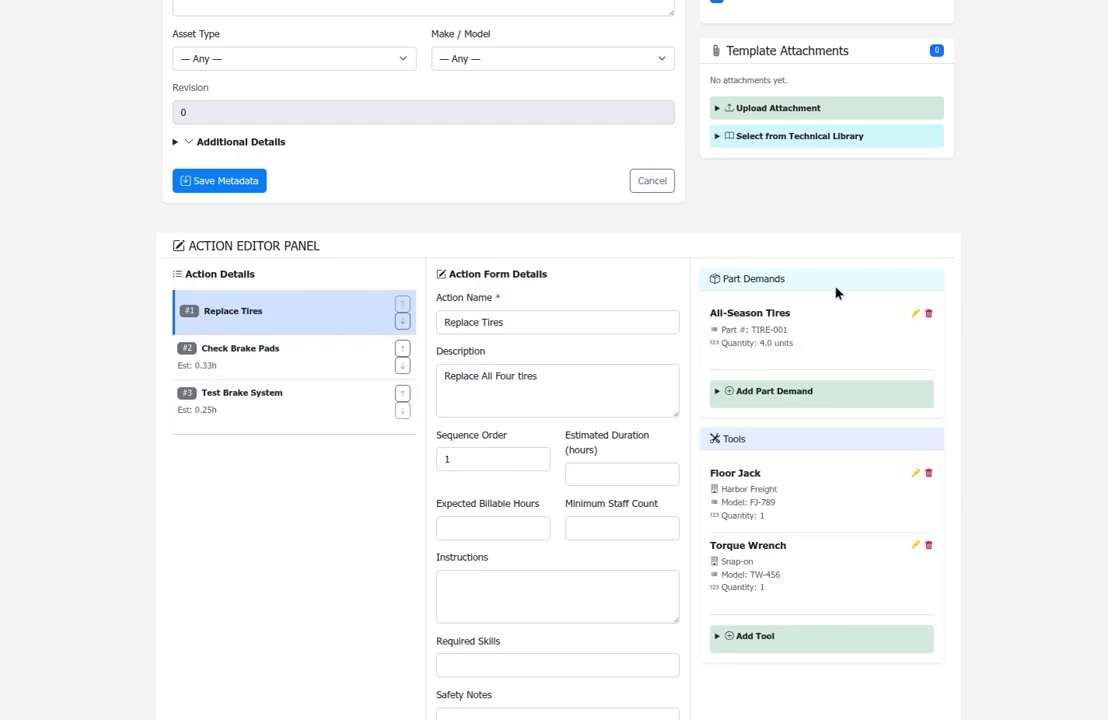
pyautogui.moveTo(760, 486); pyautogui.dragTo(710, 467)
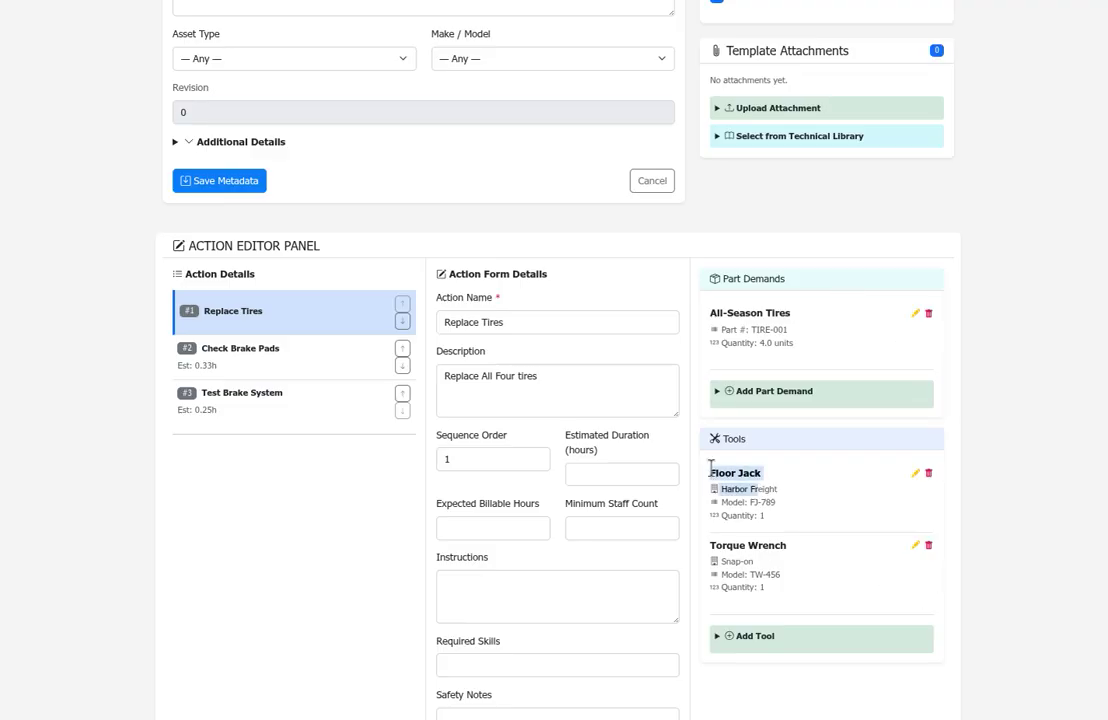
pyautogui.click(745, 546)
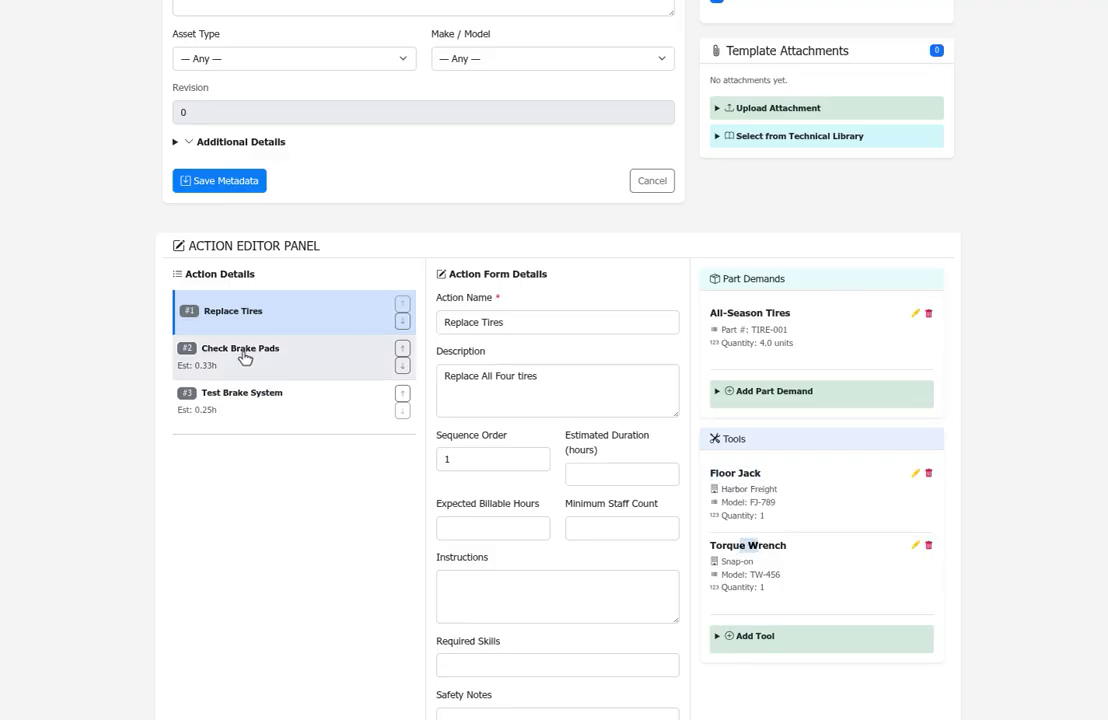
pyautogui.moveTo(792, 328); pyautogui.dragTo(711, 310)
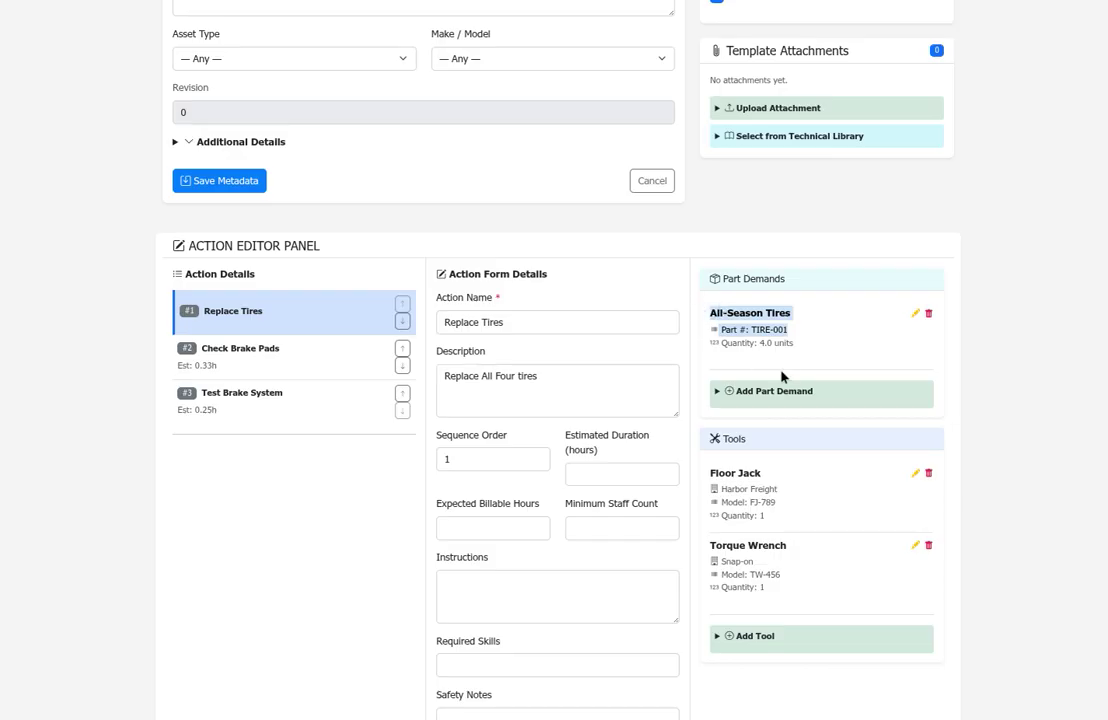
# - Add a part demand for one 12V Car Battery (BAT-001) to the Replace Tires action, and delete that part demand again
pyautogui.click(740, 393)
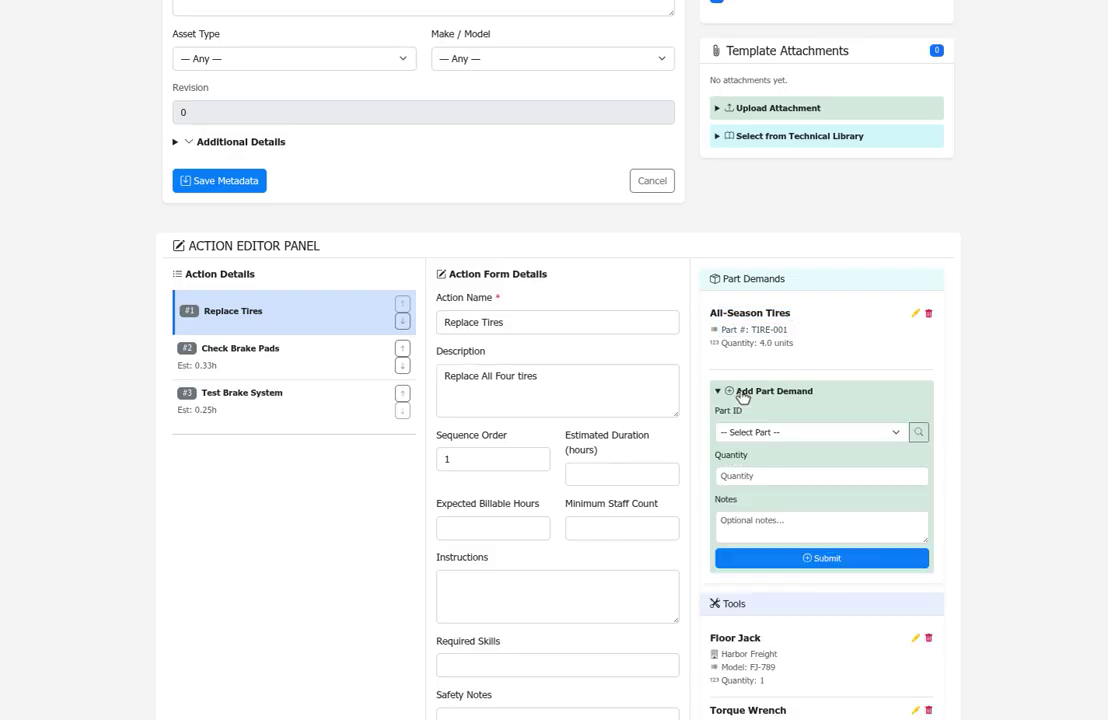
pyautogui.click(896, 435)
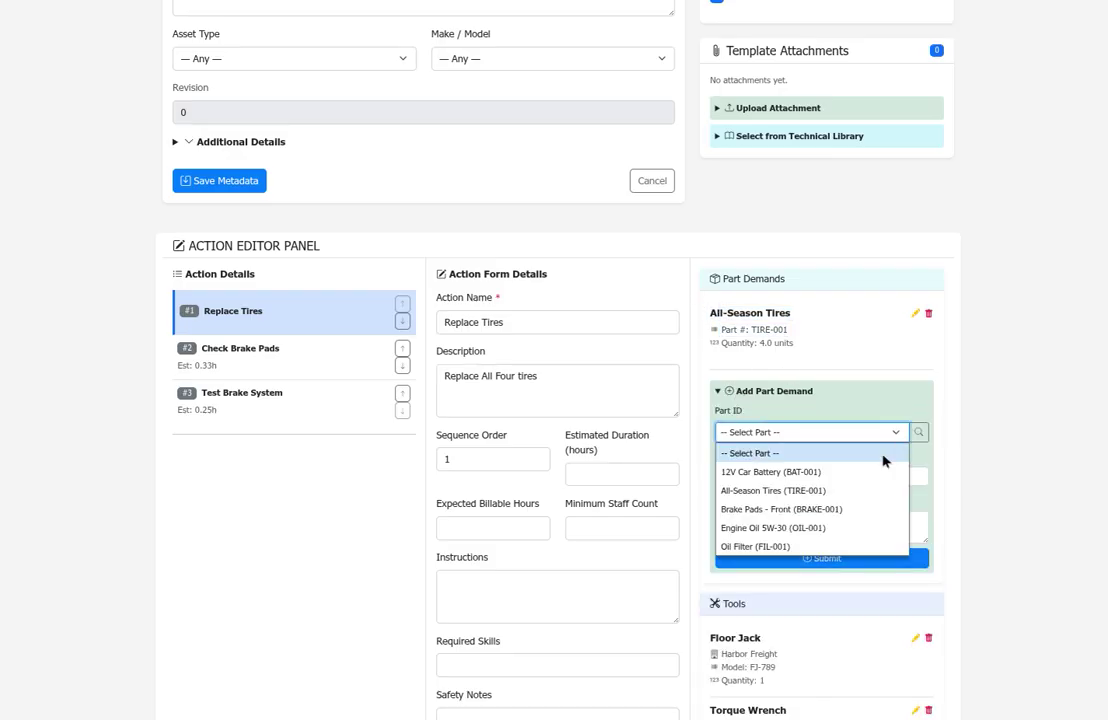
pyautogui.click(800, 471)
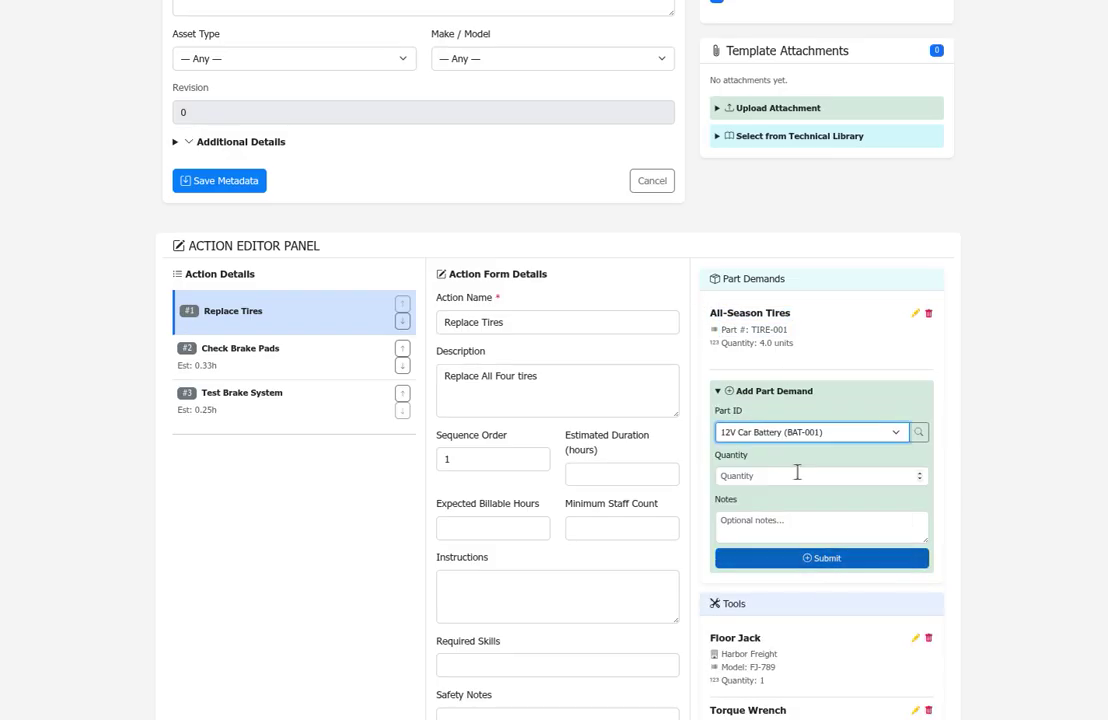
pyautogui.click(845, 567)
pyautogui.write('1')
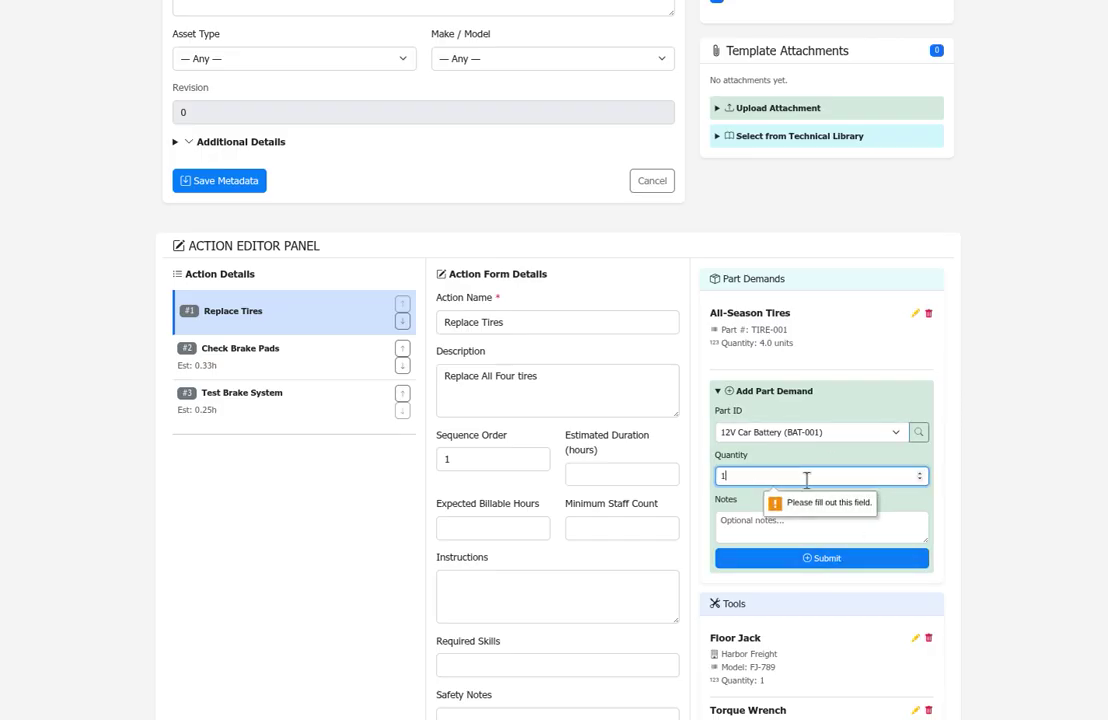
pyautogui.click(831, 556)
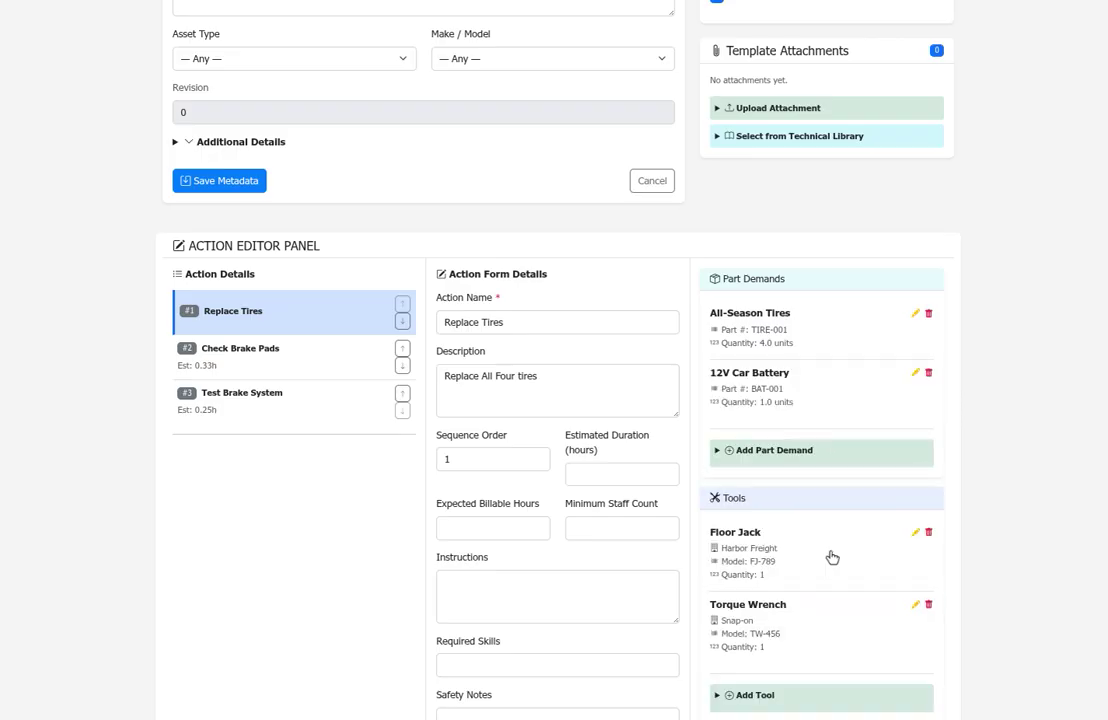
pyautogui.click(929, 374)
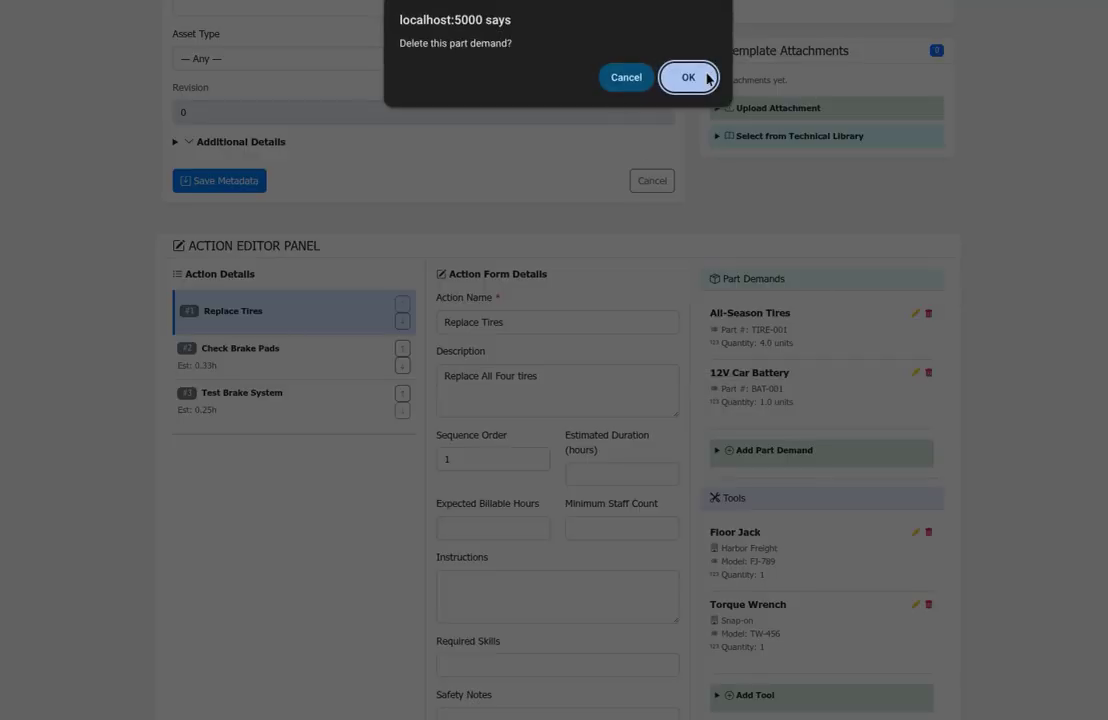
pyautogui.click(702, 78)
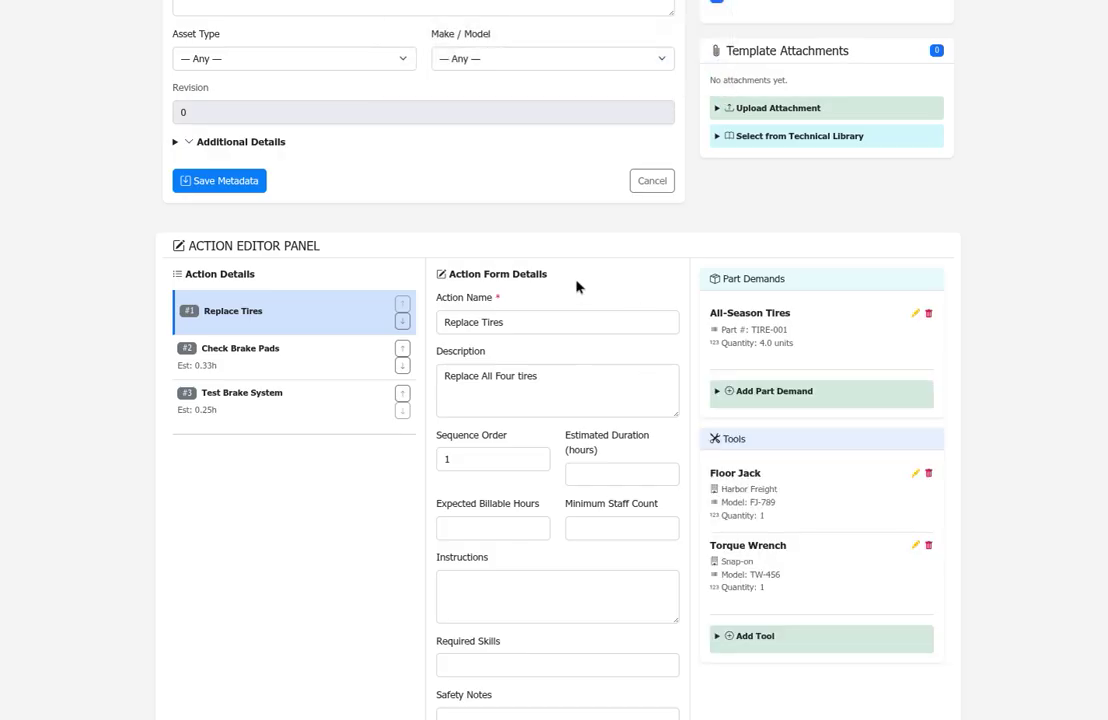
# - Create a blank action at the end of the template build's action list
pyautogui.scroll(4, 477, 290)
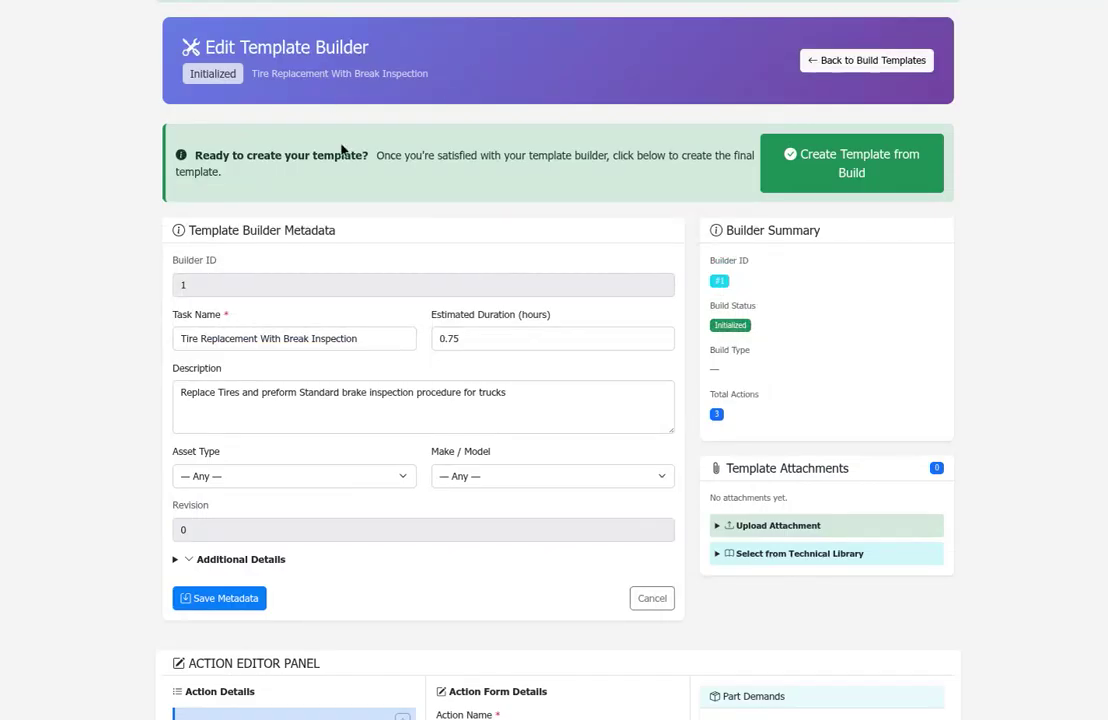
pyautogui.scroll(-3, 358, 407)
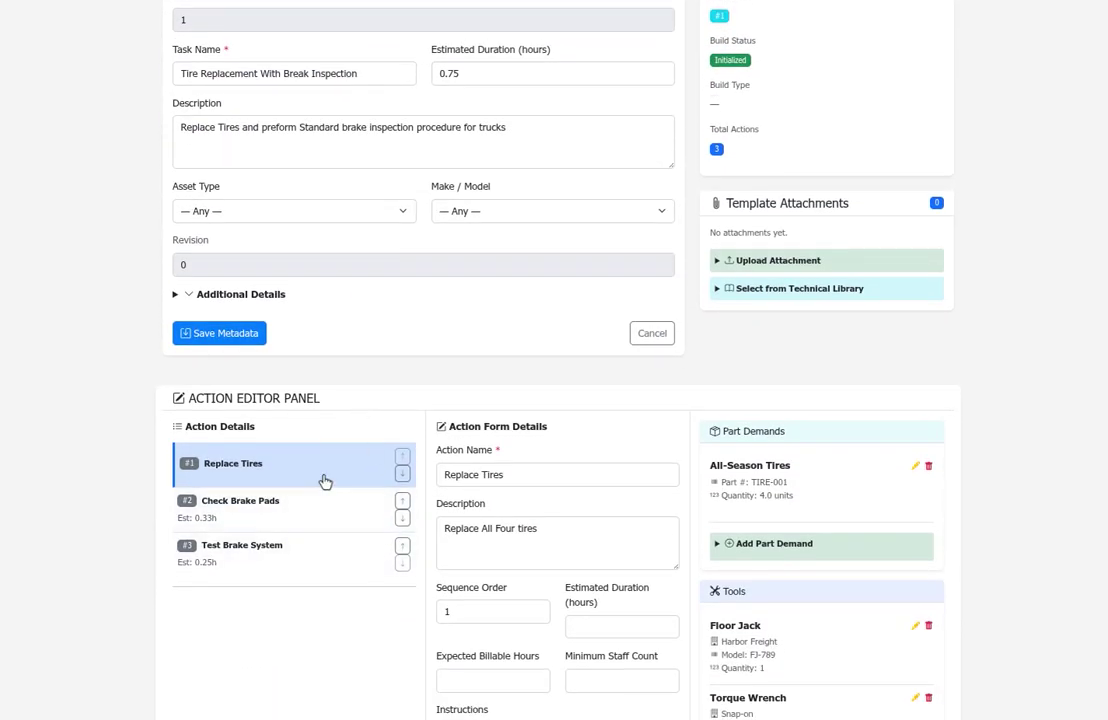
pyautogui.scroll(-3, 324, 482)
pyautogui.scroll(-5, 440, 495)
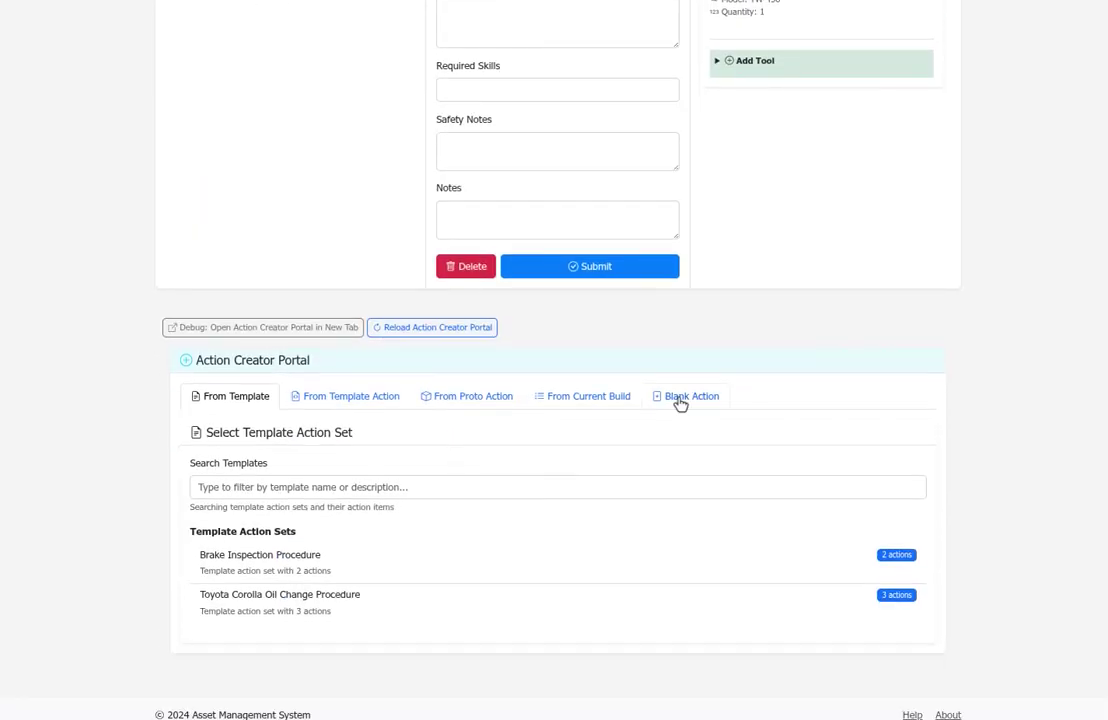
pyautogui.click(680, 401)
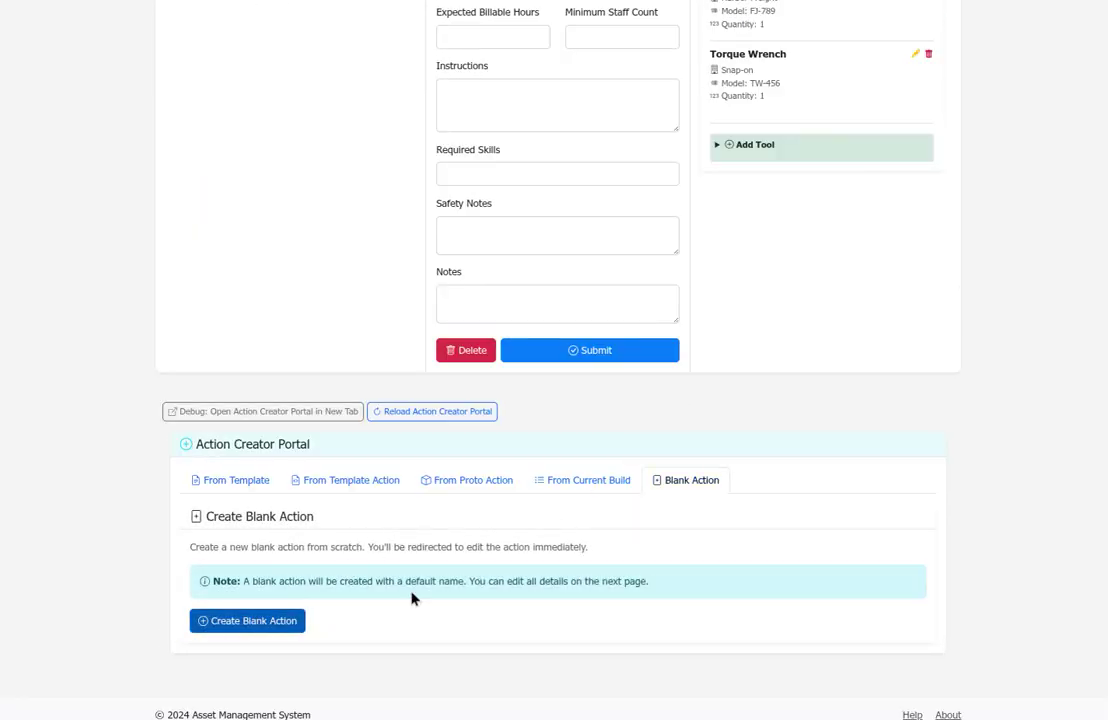
pyautogui.scroll(1, 506, 545)
pyautogui.scroll(3, 363, 564)
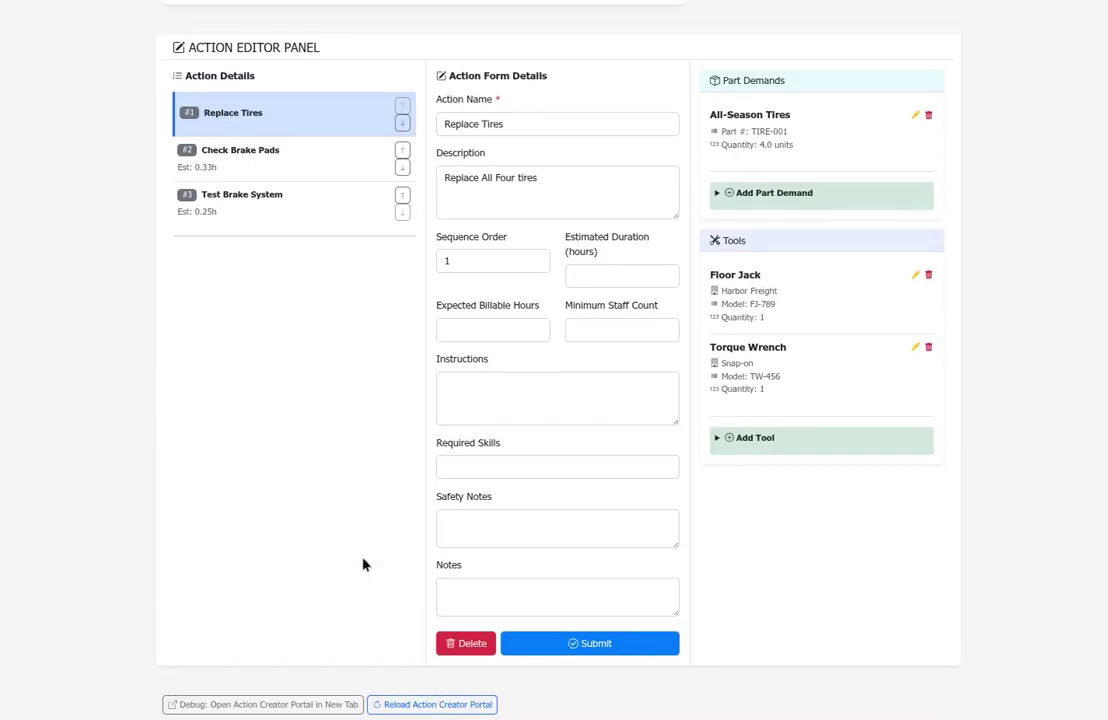
pyautogui.scroll(-4, 364, 500)
pyautogui.scroll(2, 340, 495)
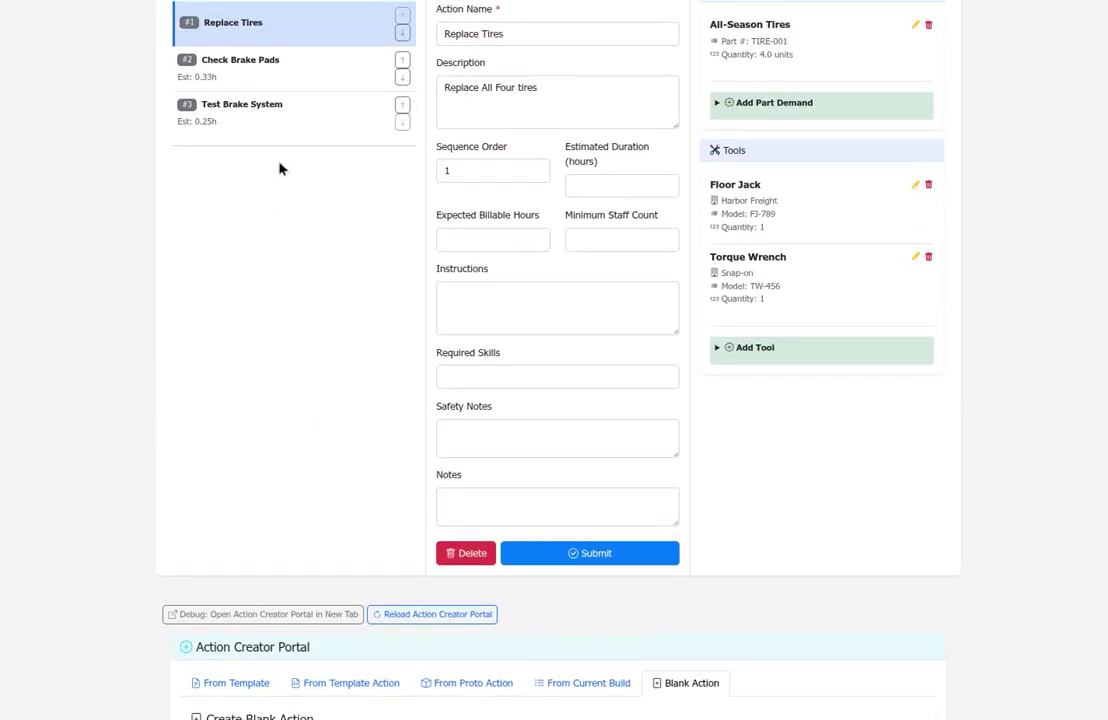
pyautogui.click(274, 126)
pyautogui.click(308, 152)
pyautogui.scroll(2, 433, 270)
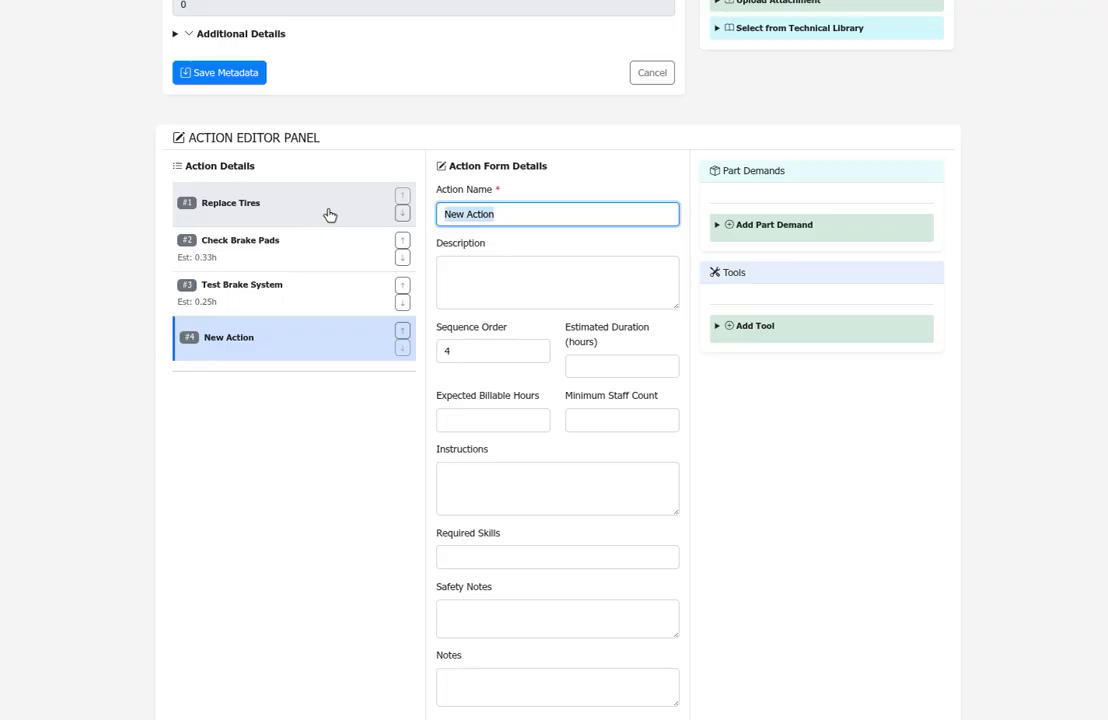
# - Name the blank action "Test Drive" and enter the description "MAKE SURE THERE ARE NO NOISES"
pyautogui.press('BackSpace')
pyautogui.write('Test Drive')
pyautogui.click(471, 284)
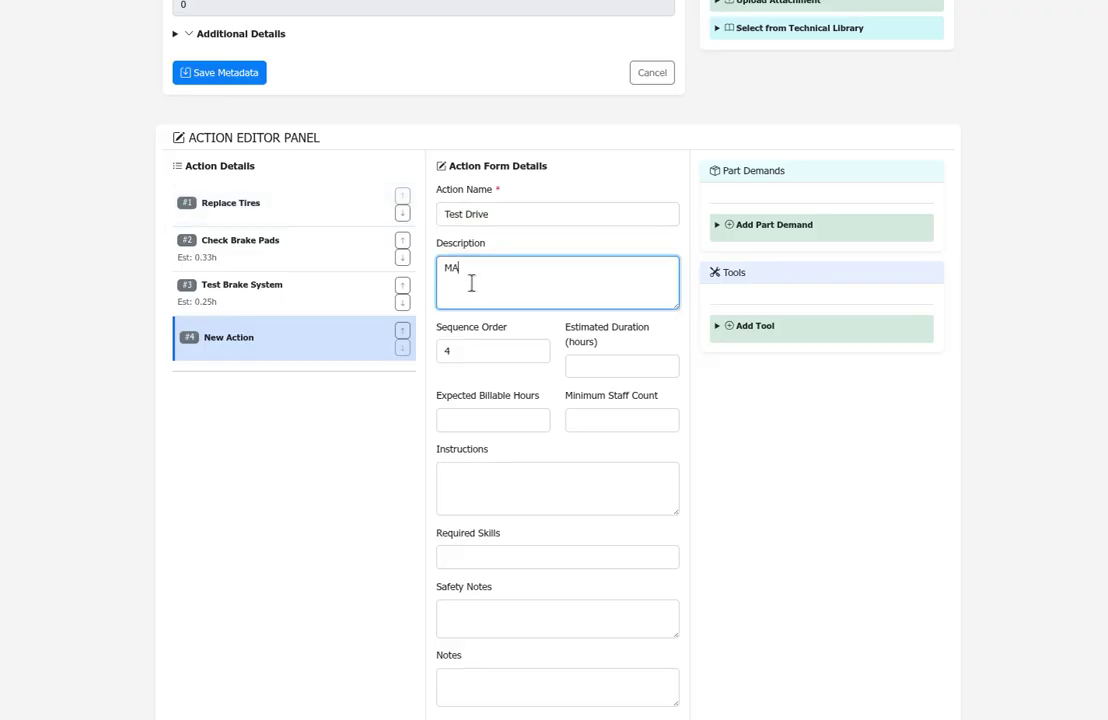
pyautogui.write('MAKE SURE THER')
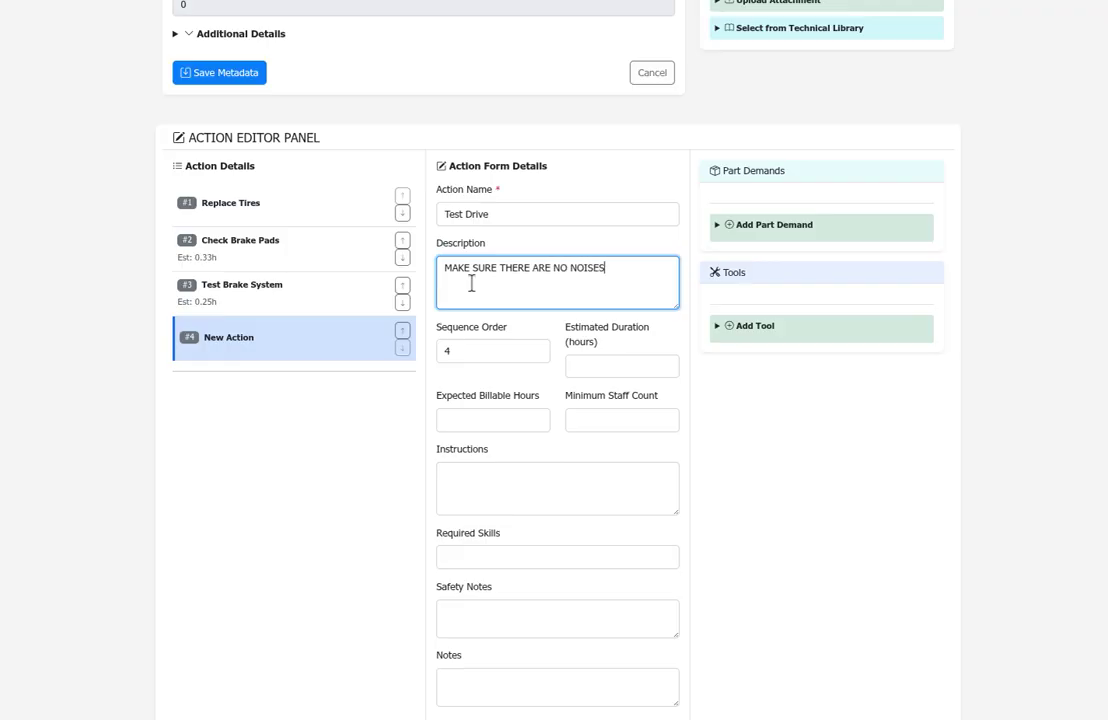
pyautogui.write('E ARE NO NOISES')
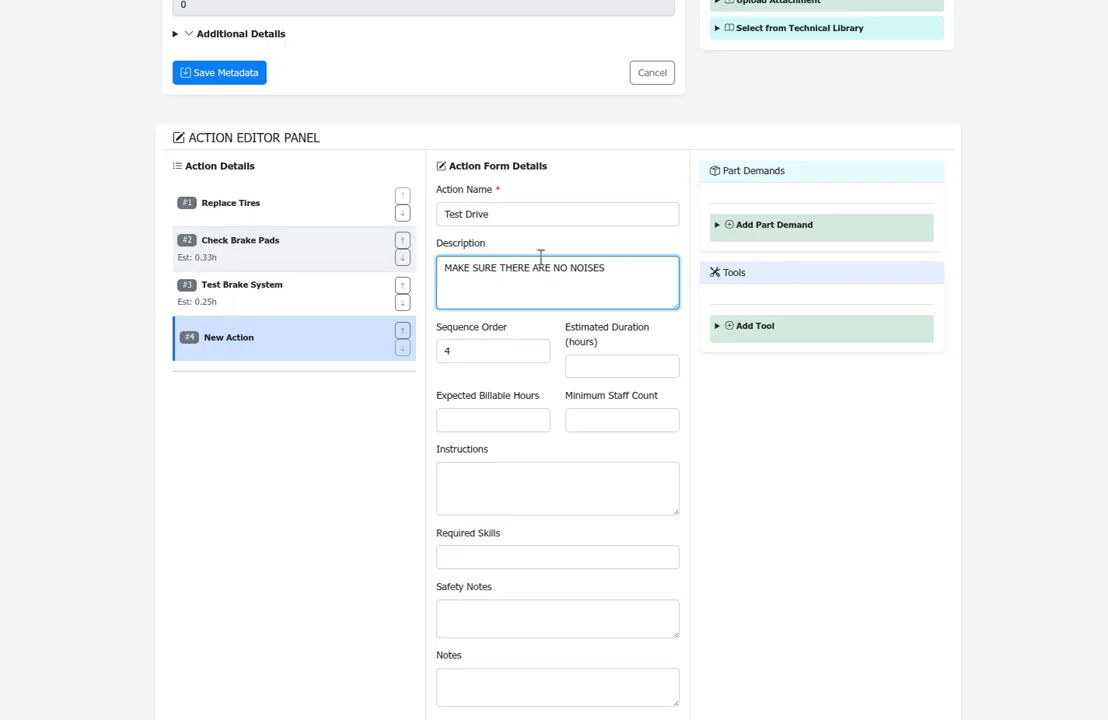
pyautogui.click(697, 358)
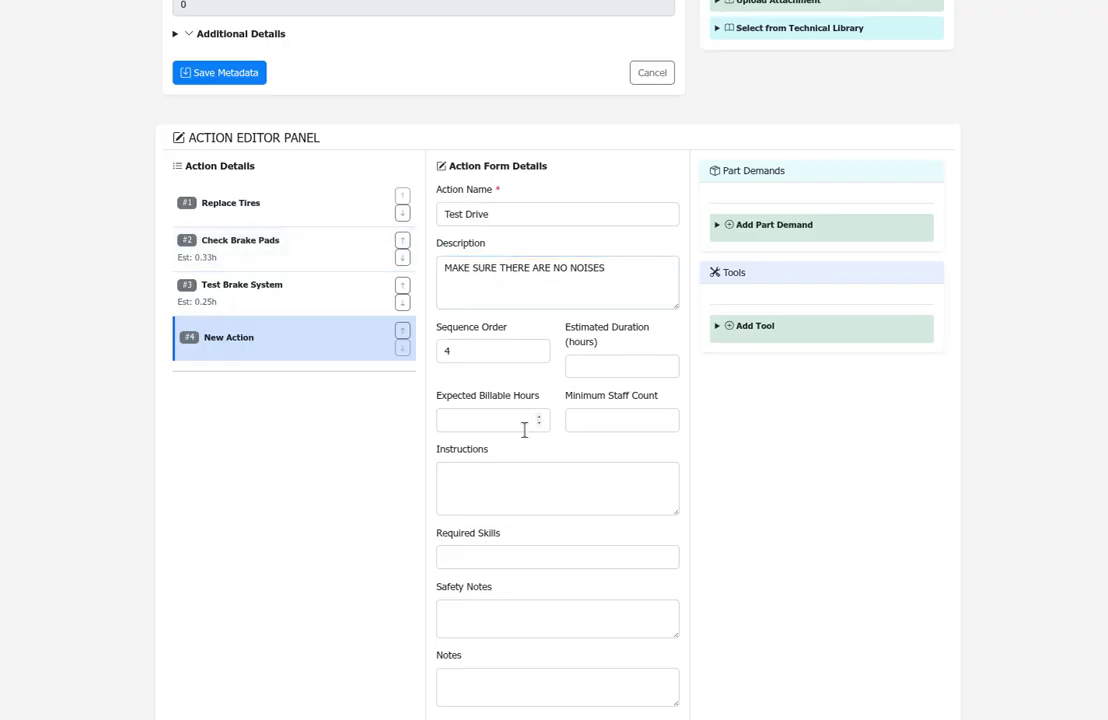
# - Set the Test Drive action's estimated duration to .1 hours and submit the action form
pyautogui.click(588, 373)
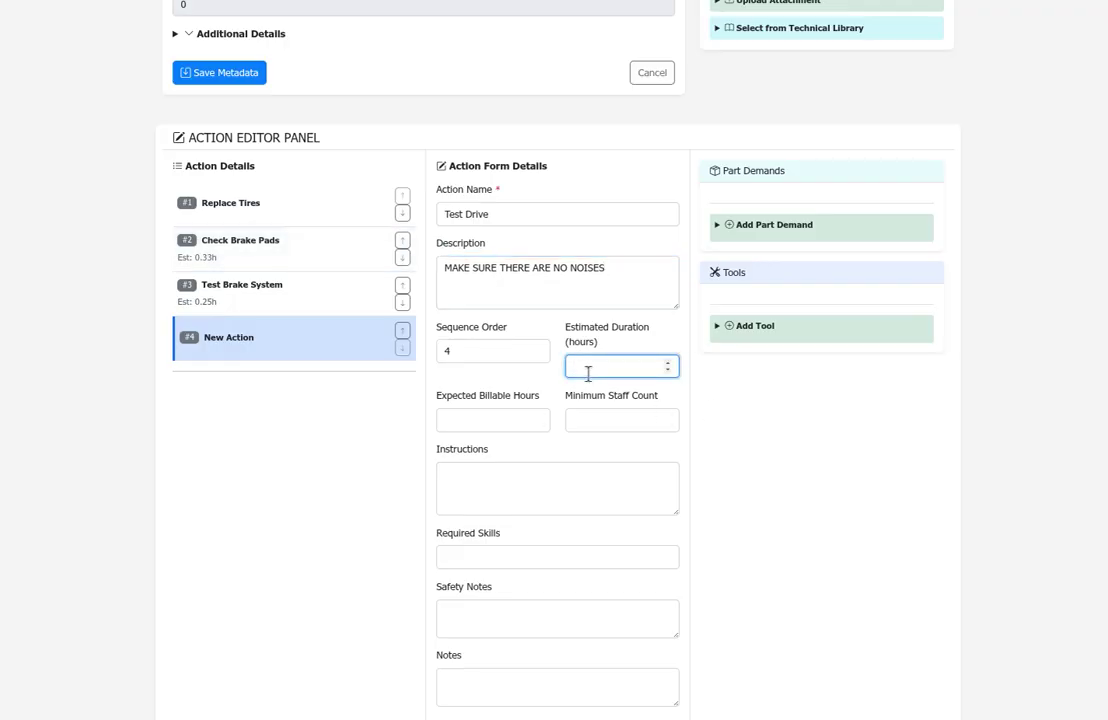
pyautogui.click(745, 411)
pyautogui.scroll(-2, 702, 365)
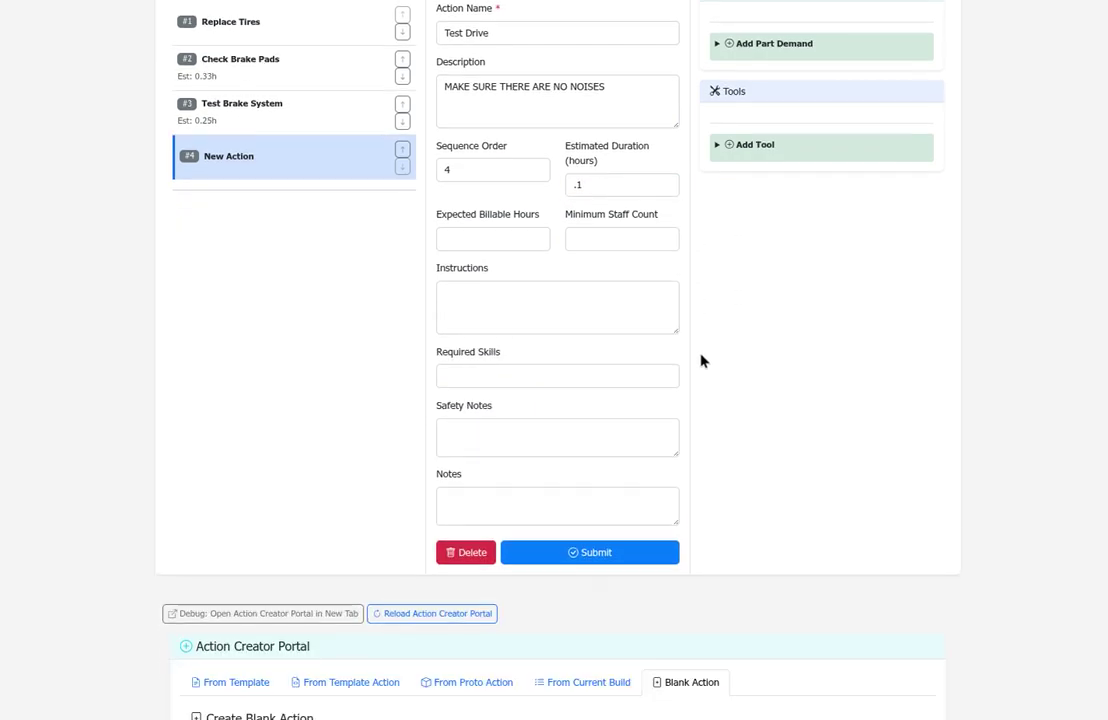
pyautogui.click(616, 555)
# - Set the template's asset type to Vehicle and its make and model to Ford F-250 (2023), and save the metadata
pyautogui.scroll(5, 640, 440)
pyautogui.scroll(1, 640, 418)
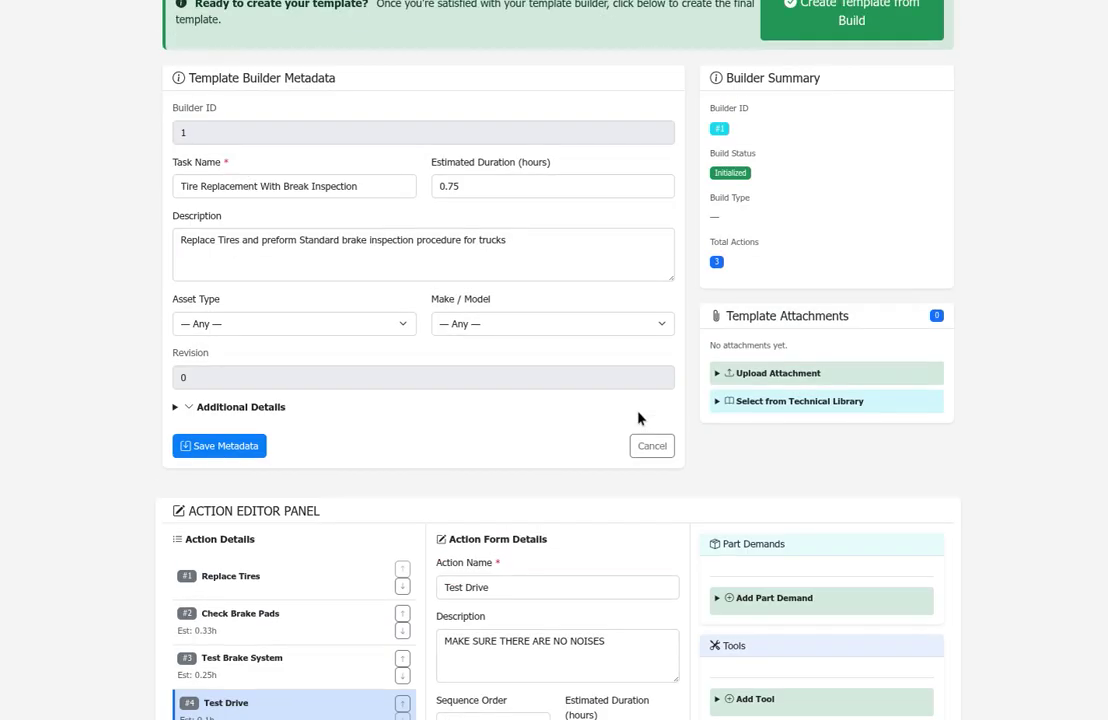
pyautogui.scroll(-6, 272, 532)
pyautogui.scroll(7, 344, 245)
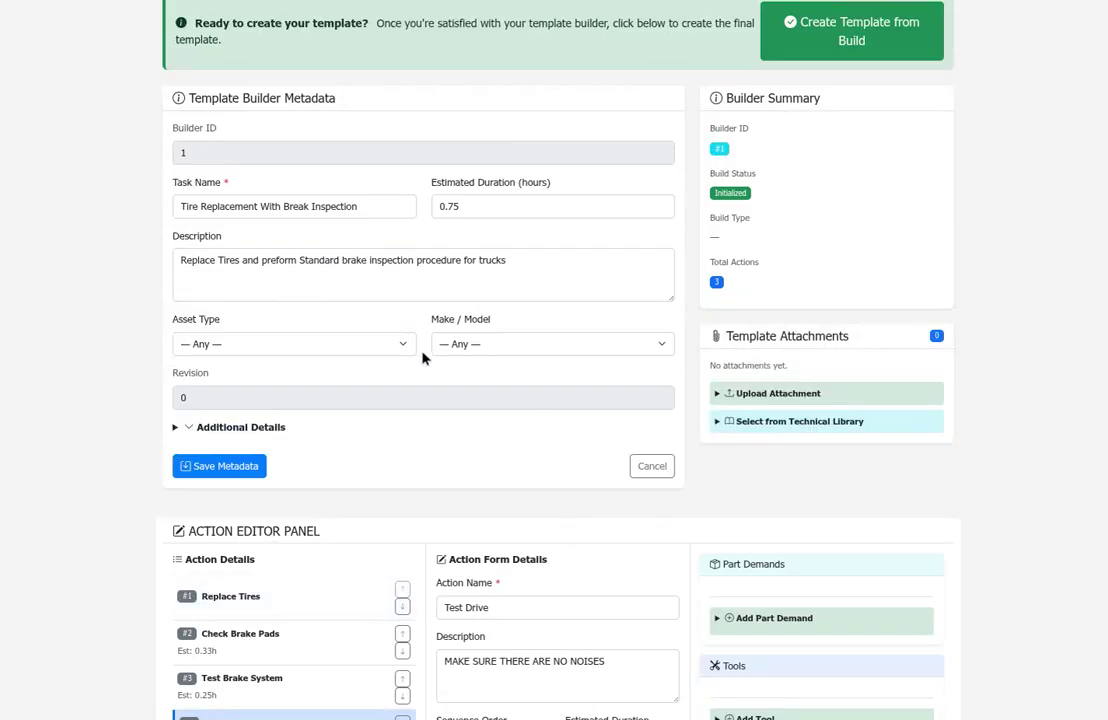
pyautogui.click(396, 349)
pyautogui.click(339, 388)
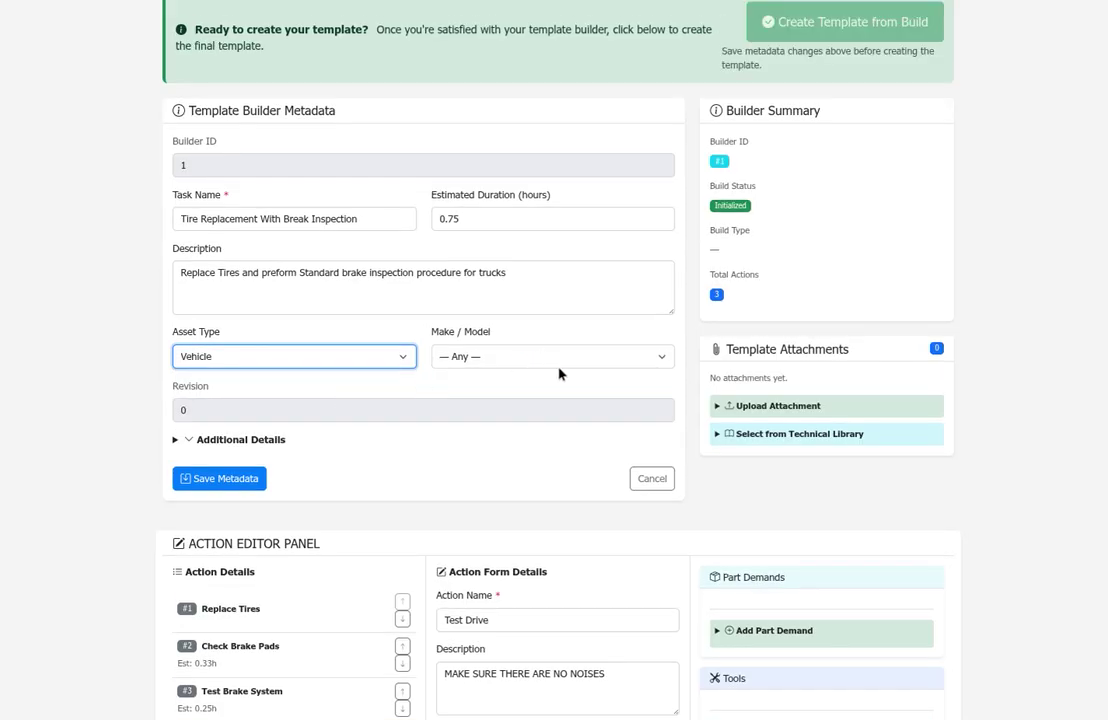
pyautogui.click(559, 362)
pyautogui.click(516, 398)
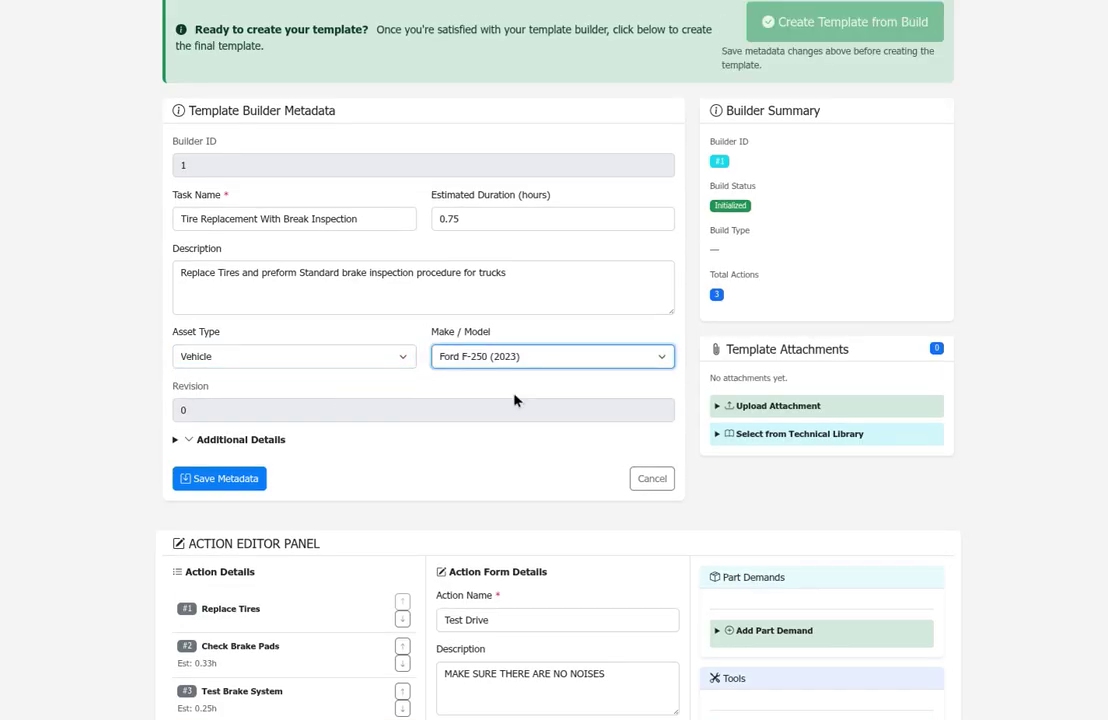
pyautogui.click(228, 482)
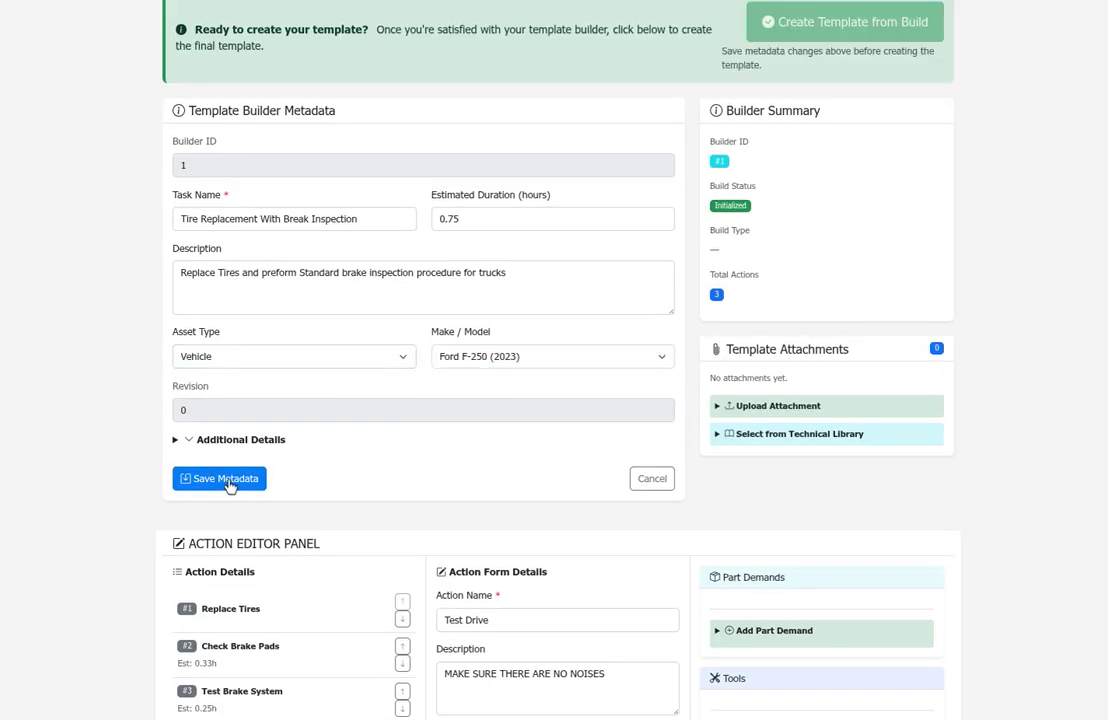
pyautogui.click(207, 484)
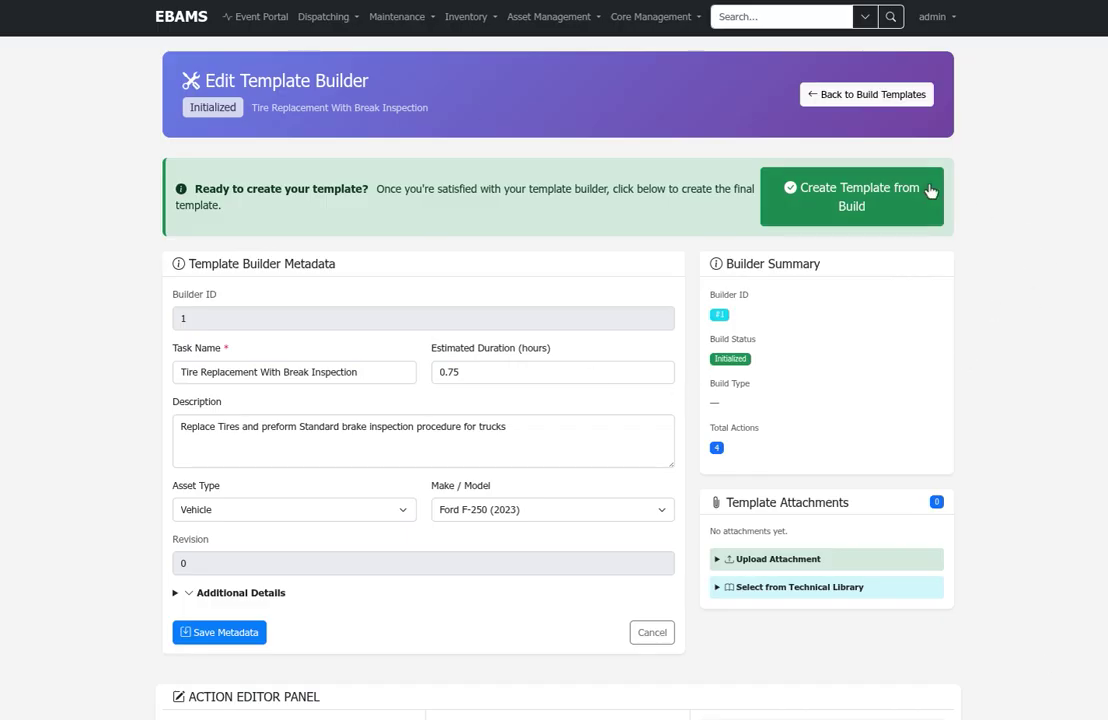
# - Create the final template from the build, confirming the finalization, and review its action items with their parts and tools
pyautogui.click(876, 205)
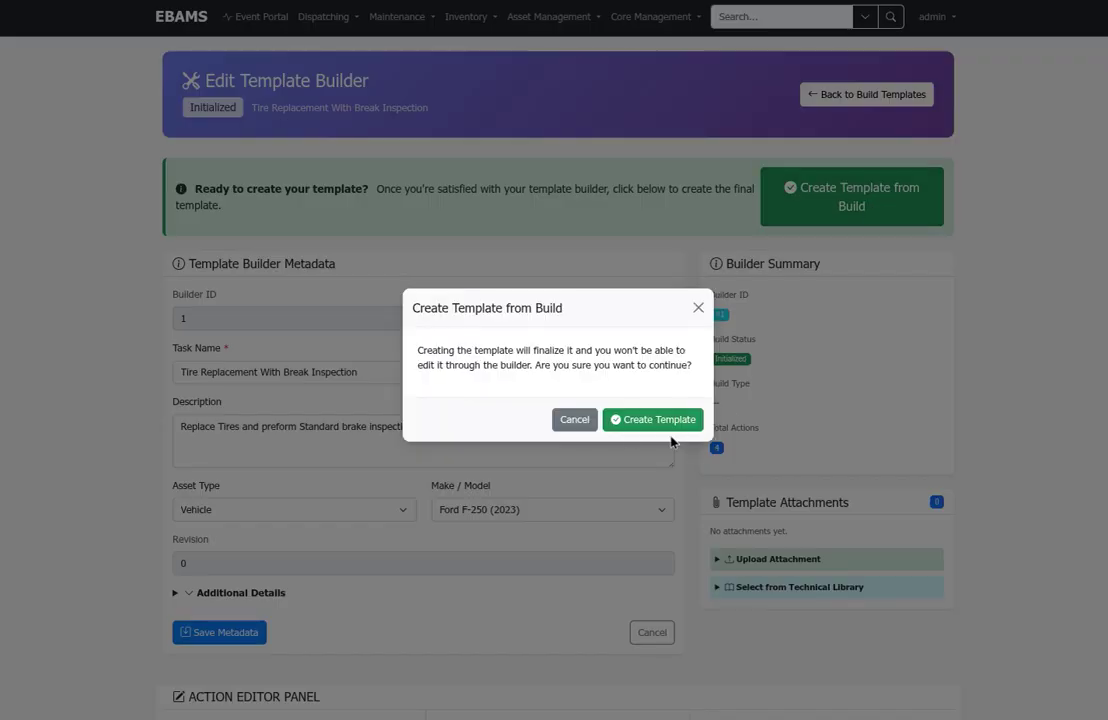
pyautogui.click(638, 424)
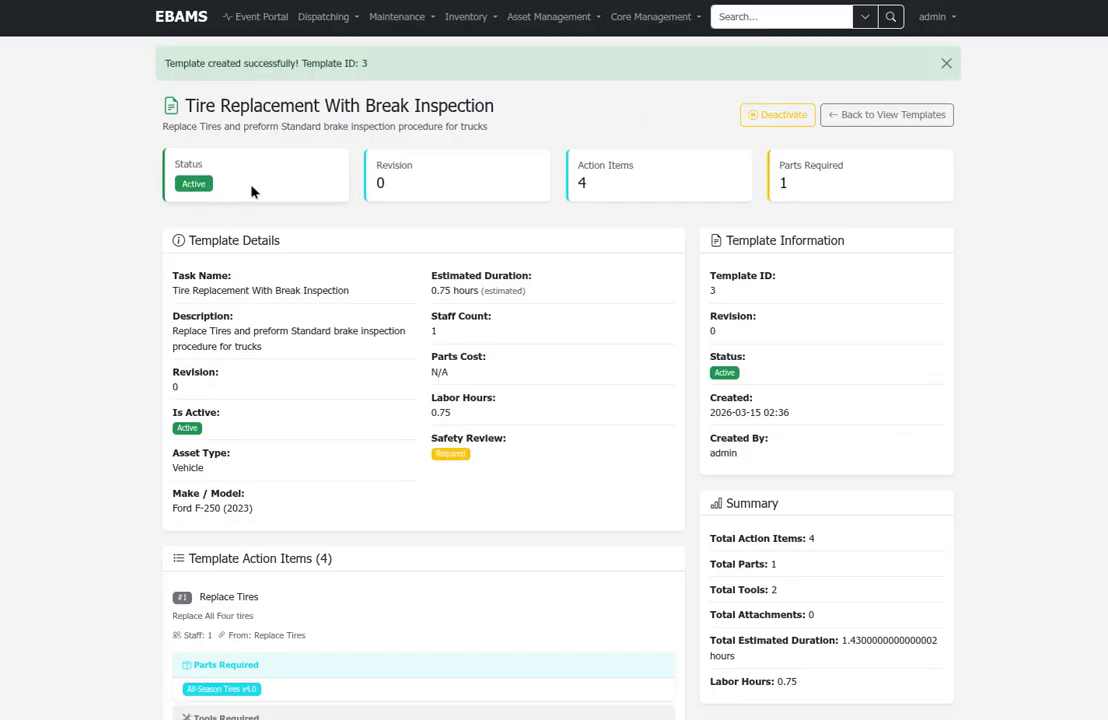
pyautogui.scroll(-3, 163, 195)
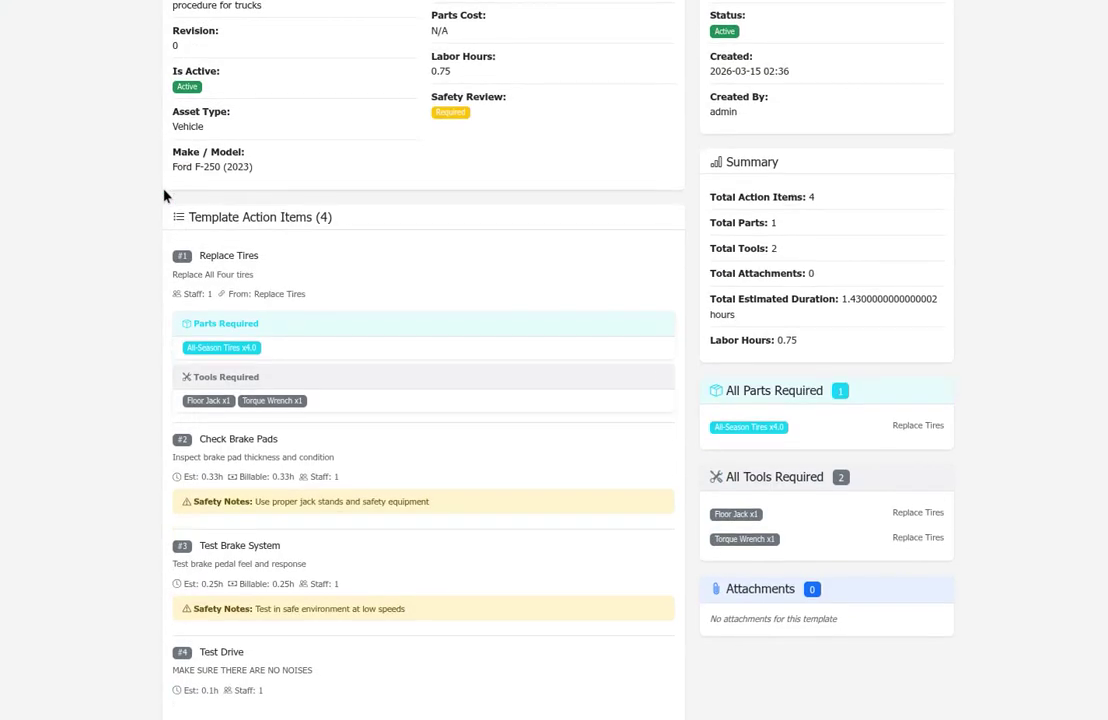
pyautogui.scroll(-1, 166, 195)
pyautogui.moveTo(174, 168); pyautogui.dragTo(300, 610)
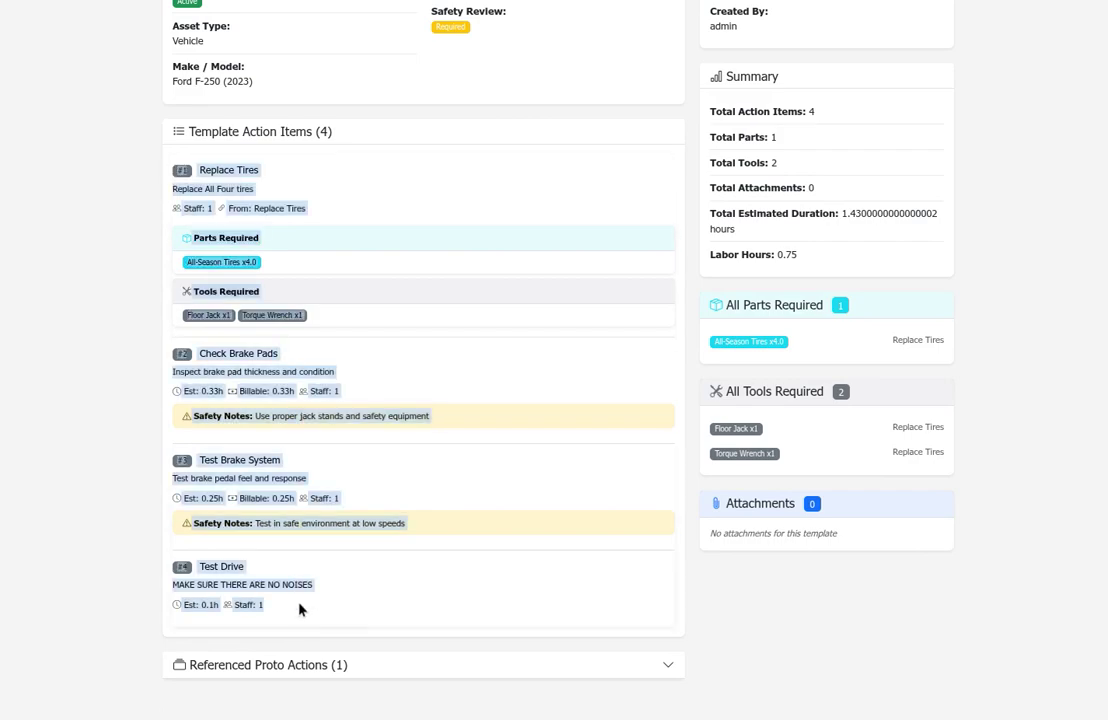
pyautogui.click(460, 598)
pyautogui.scroll(5, 470, 571)
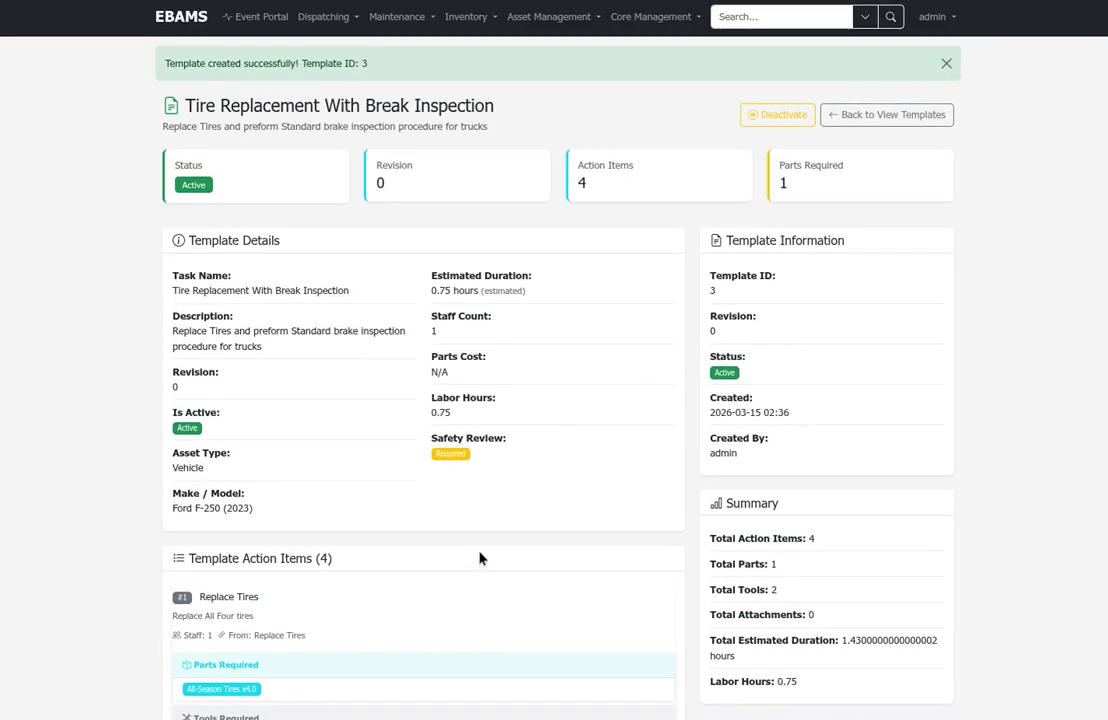
# - Go to the Maintenance Portal page for choosing a portal by role
pyautogui.click(418, 24)
pyautogui.click(410, 22)
pyautogui.click(410, 24)
pyautogui.click(418, 48)
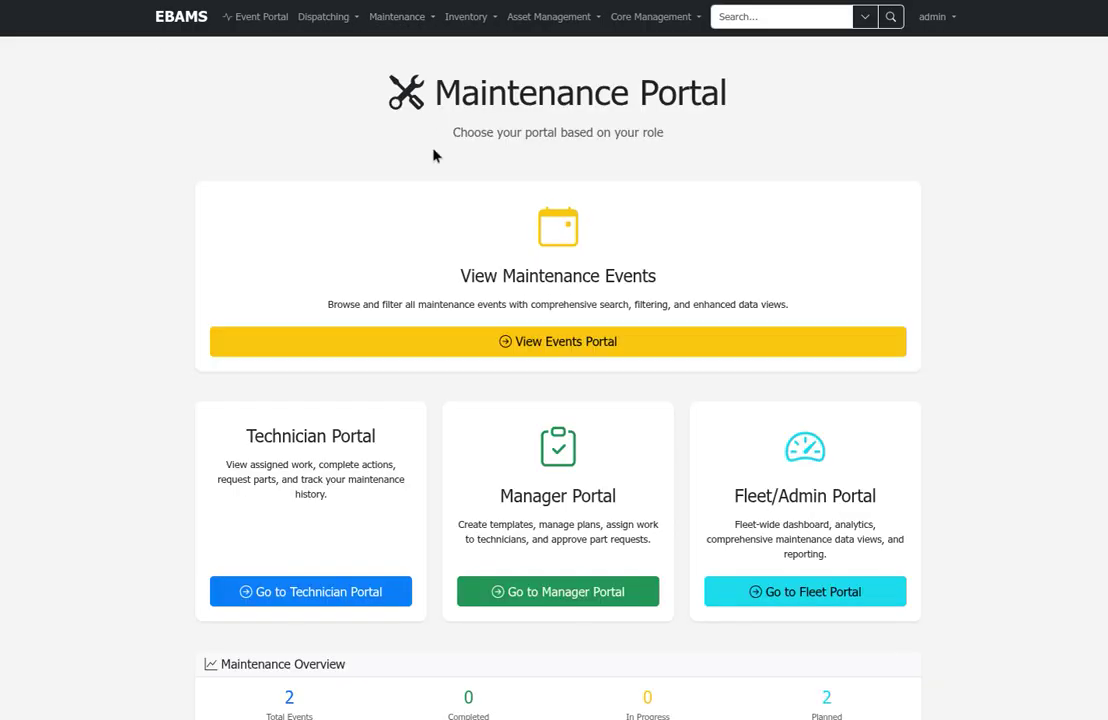
# - Open Create & Assign in the Manager Portal and choose the Tire Replacement With Break Inspection (Rev. 0) template for a new event
pyautogui.click(544, 594)
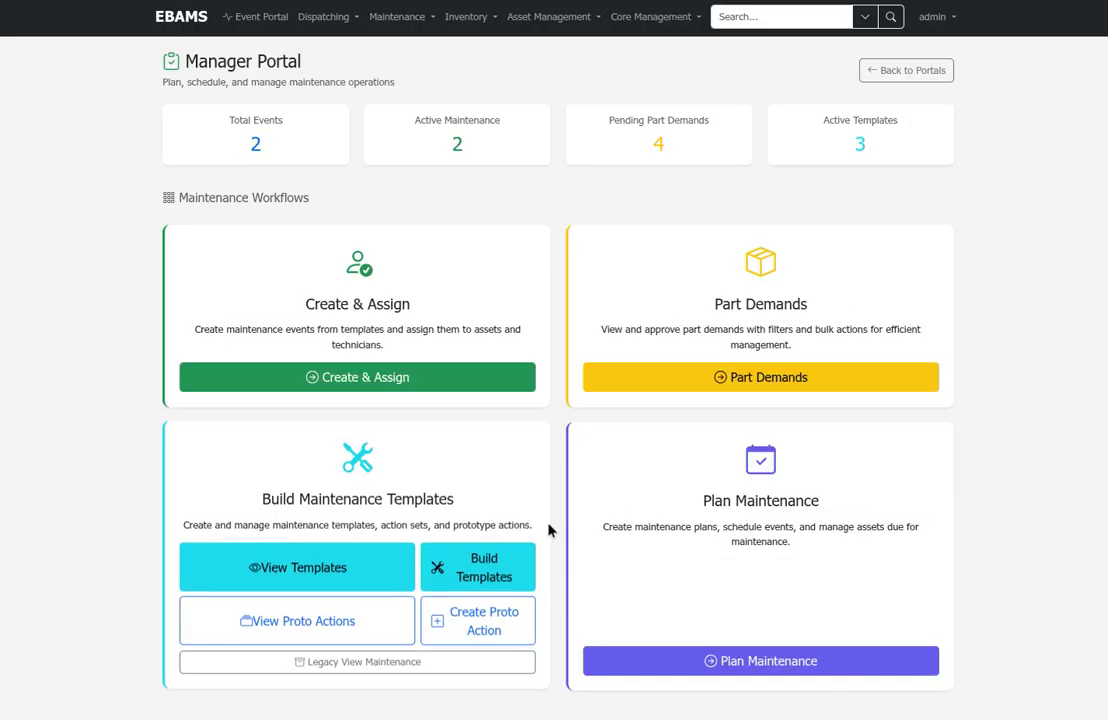
pyautogui.click(462, 386)
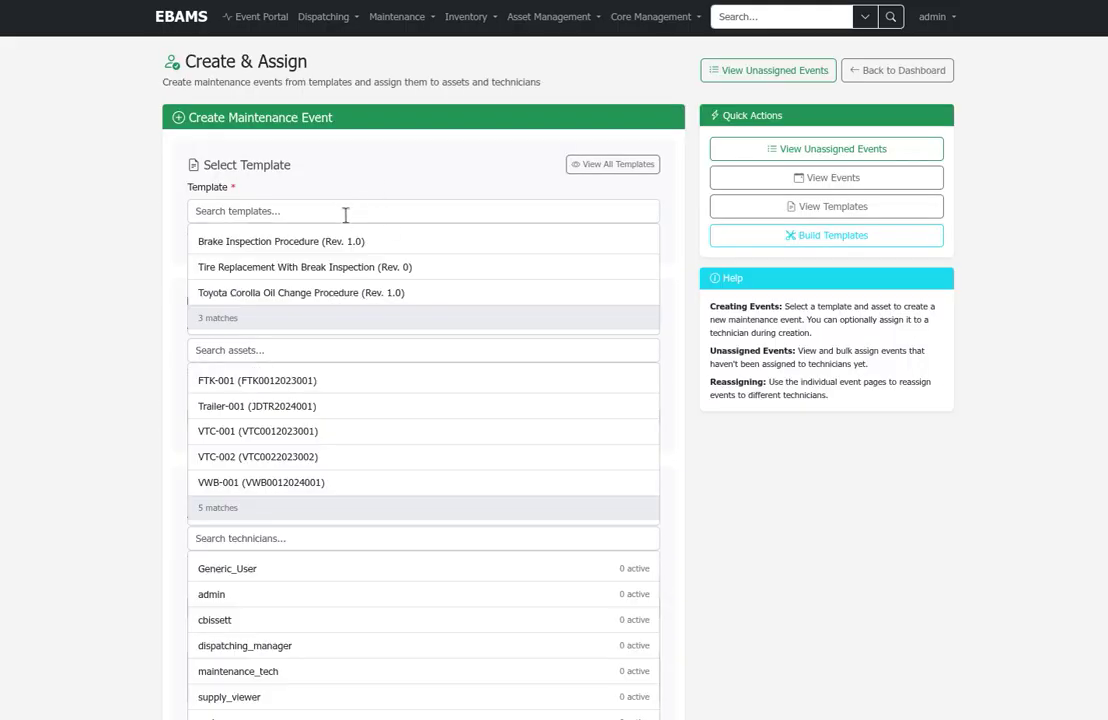
pyautogui.click(346, 268)
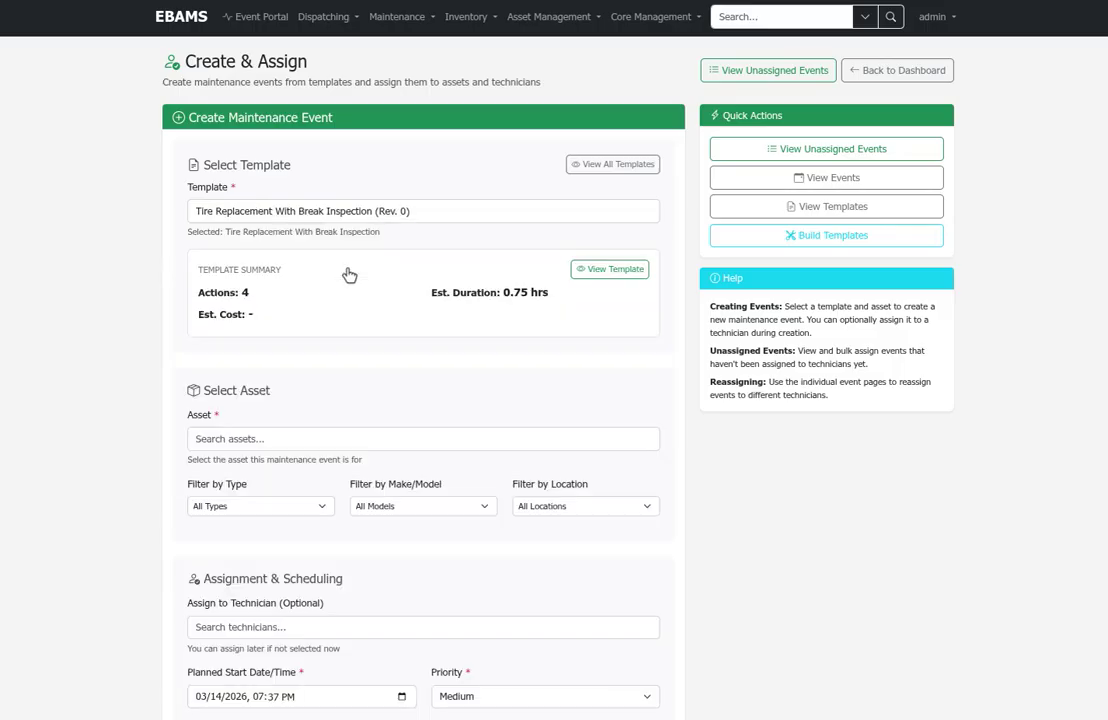
# - Filter the assets by make/model Ford F-250 and choose FTK-001 as the event's asset
pyautogui.scroll(-1, 300, 420)
pyautogui.click(324, 416)
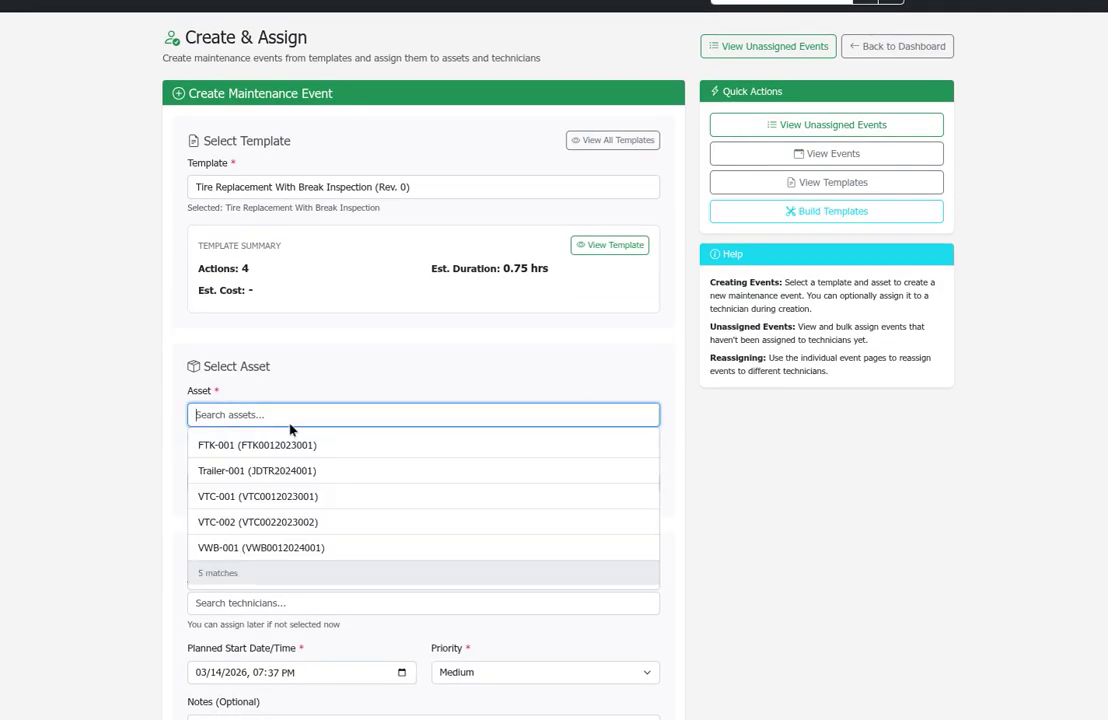
pyautogui.click(529, 383)
pyautogui.click(465, 483)
pyautogui.click(440, 522)
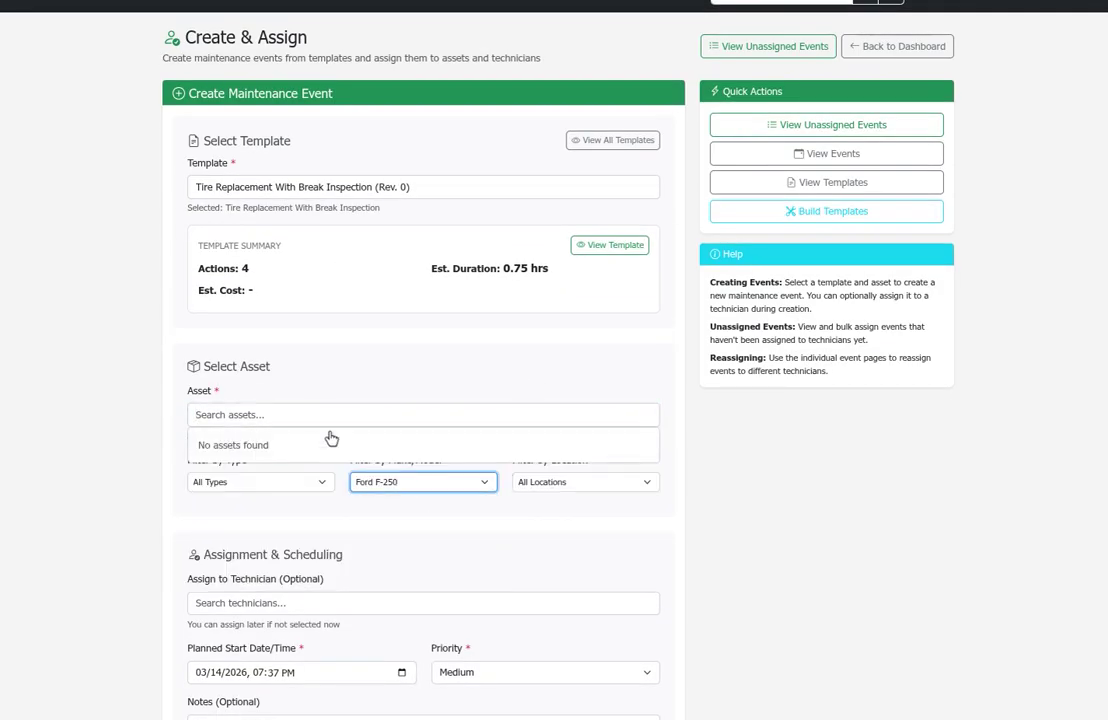
pyautogui.click(290, 447)
# - Assign the event to the admin technician and create the maintenance event
pyautogui.scroll(-3, 331, 435)
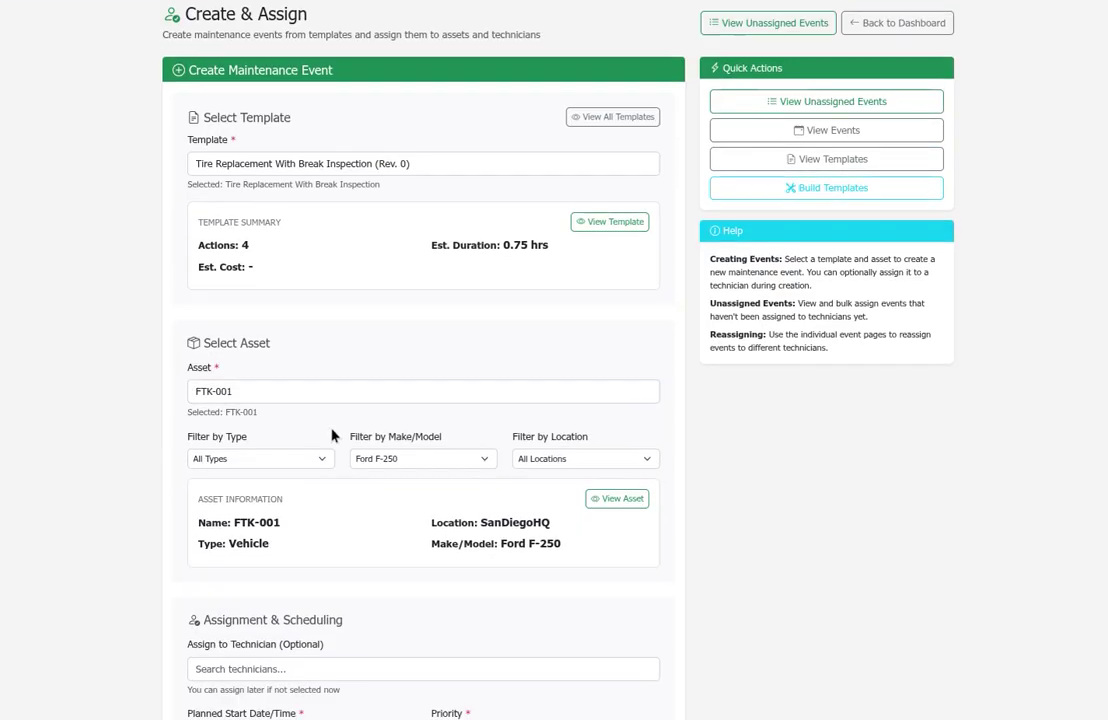
pyautogui.click(331, 427)
pyautogui.click(290, 488)
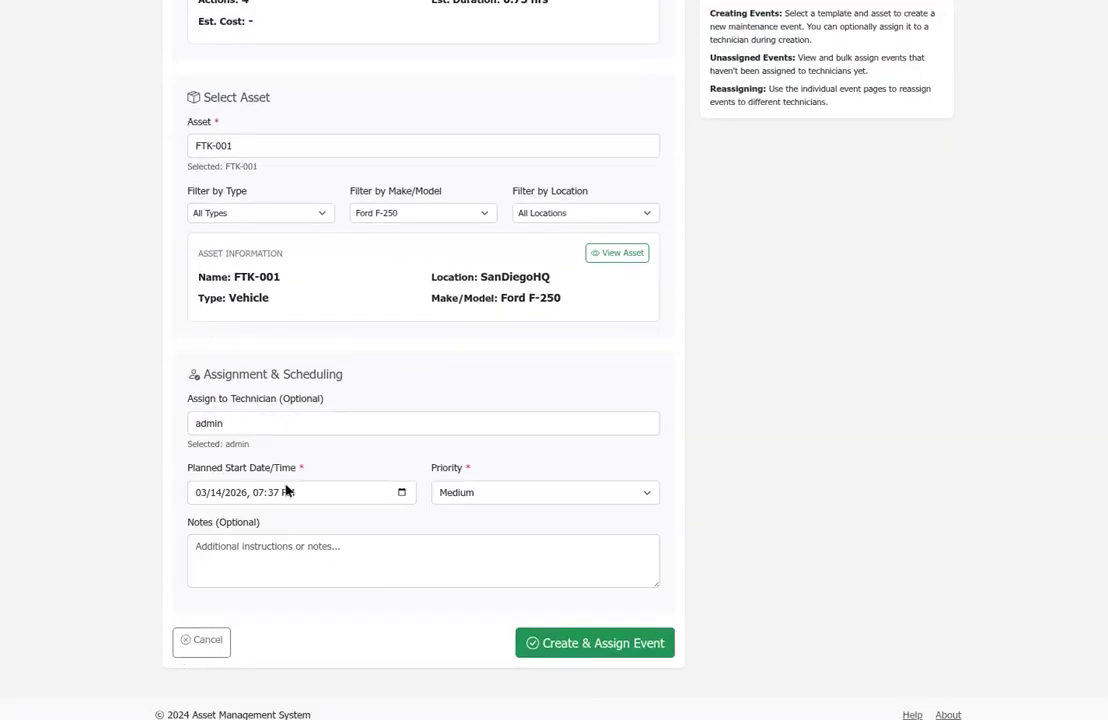
pyautogui.click(596, 645)
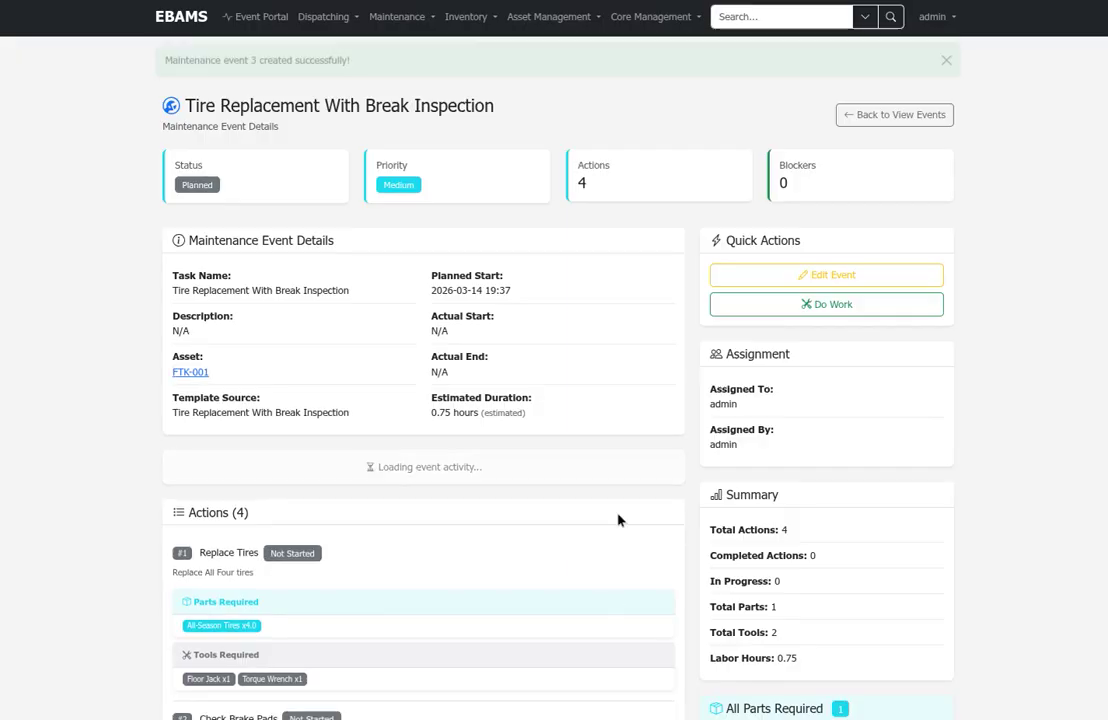
# - Go to the Technician Portal, open the most recently assigned event and review its actions, parts and tools
pyautogui.click(408, 17)
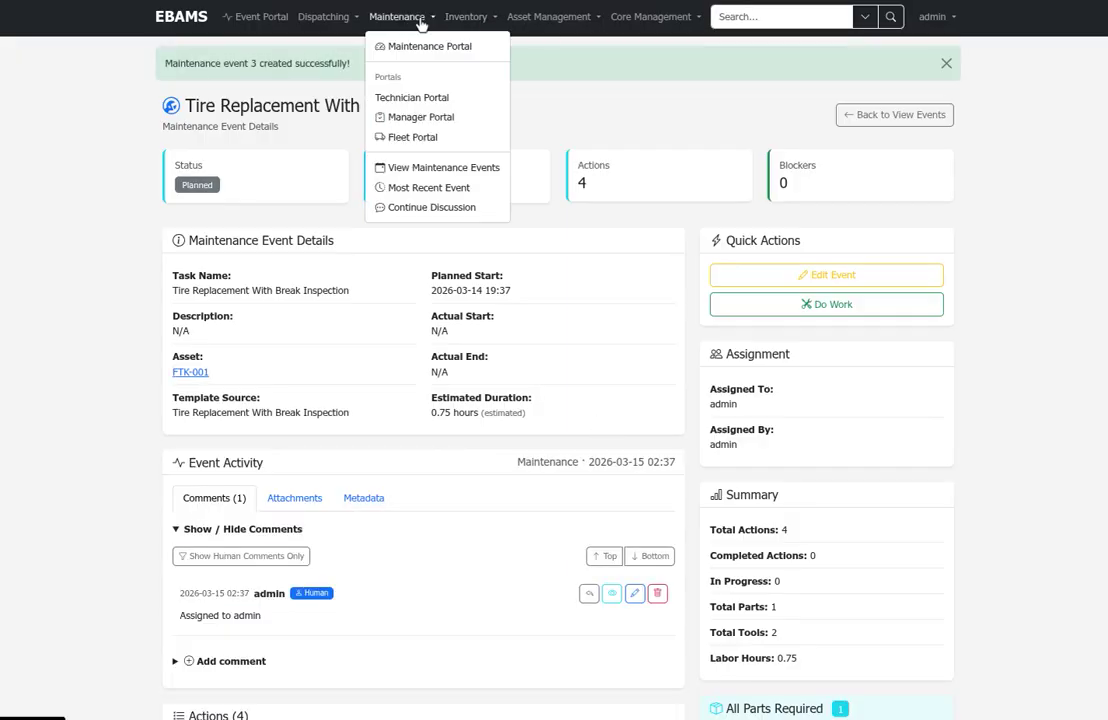
pyautogui.click(410, 97)
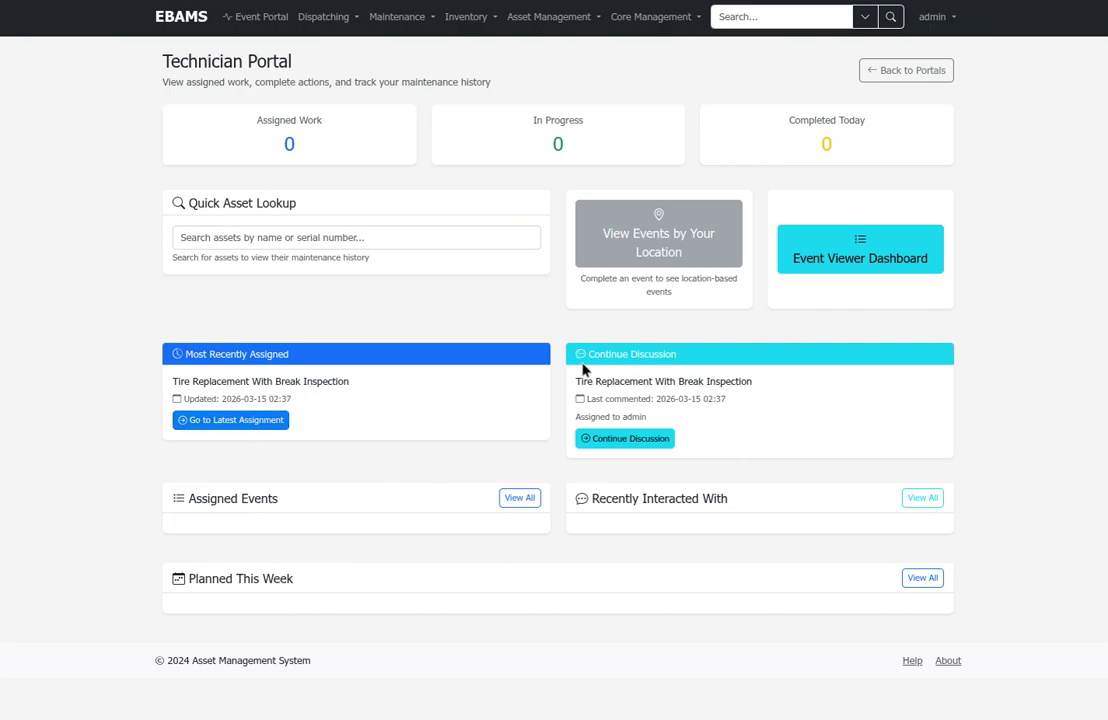
pyautogui.click(226, 428)
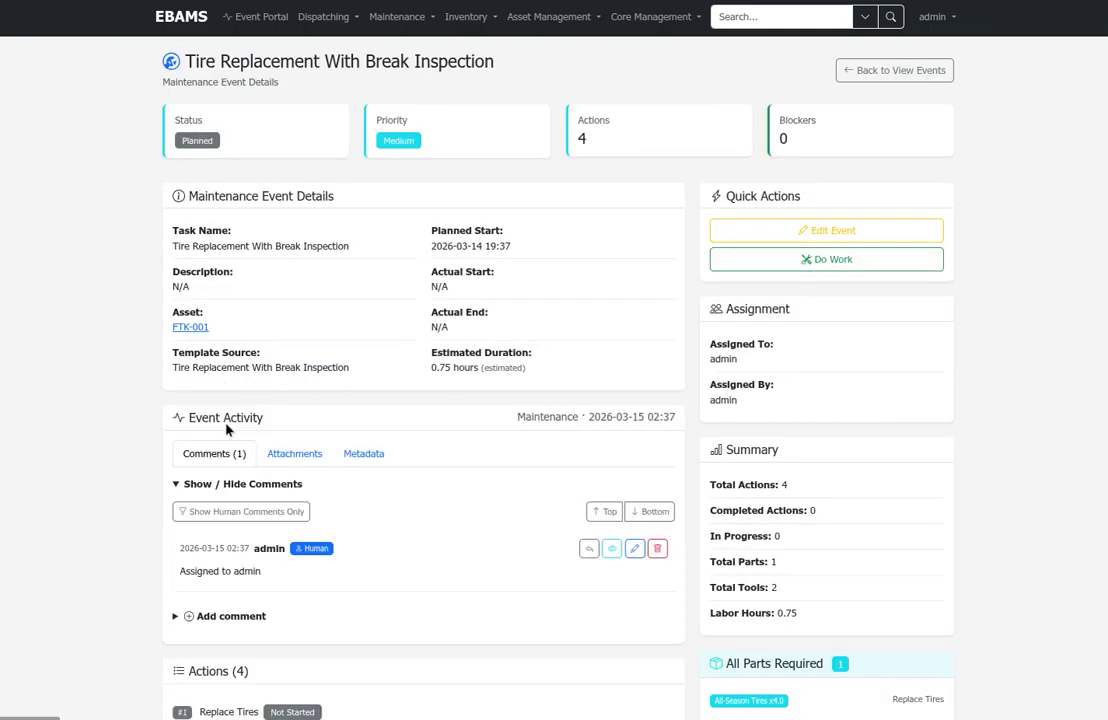
pyautogui.scroll(-5, 391, 453)
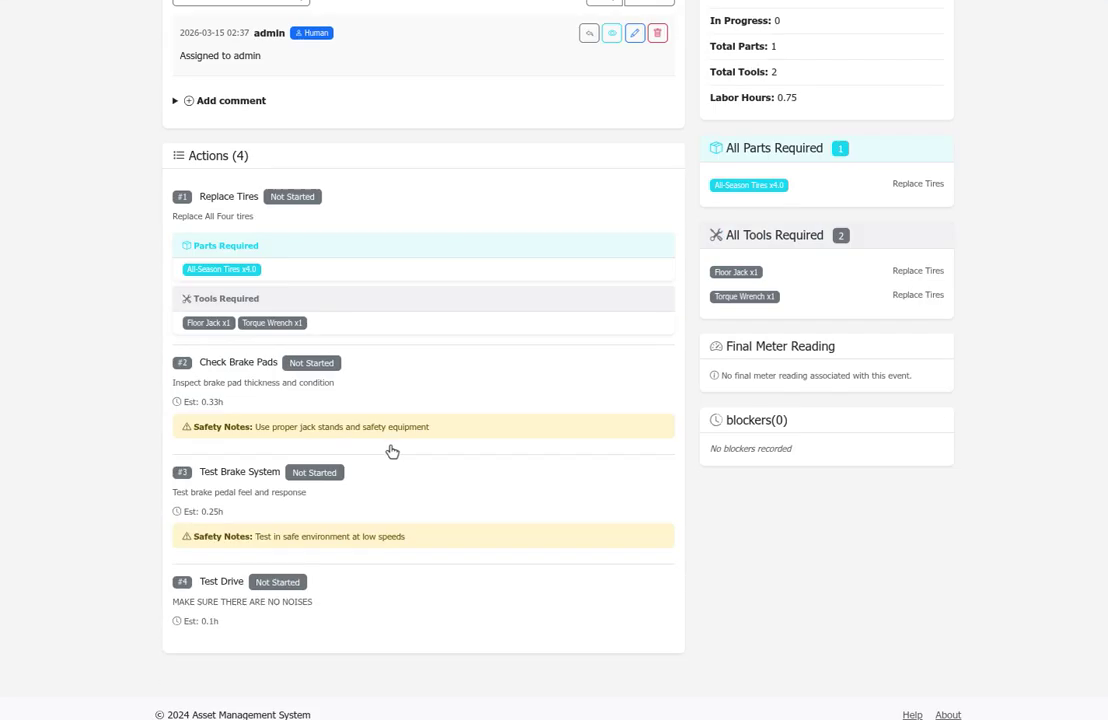
# - Open the tire replacement event's work page and look over its maintenance actions, part demand approval and activity
pyautogui.scroll(5, 391, 453)
pyautogui.click(826, 259)
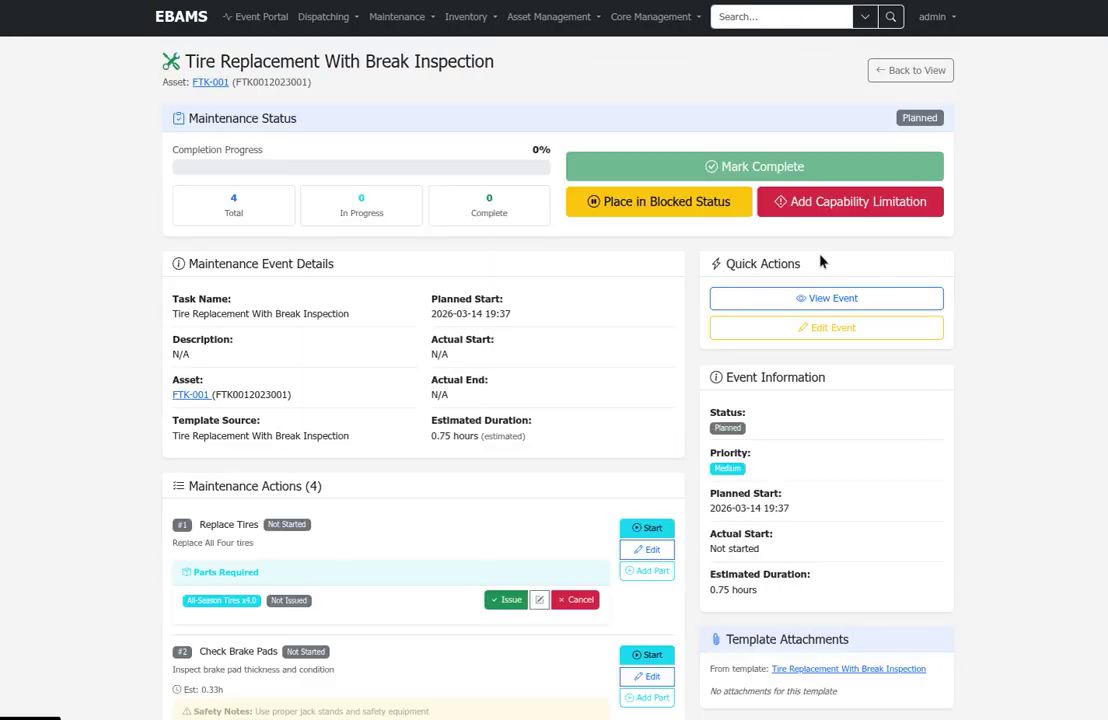
pyautogui.scroll(-1, 680, 300)
pyautogui.scroll(-5, 678, 290)
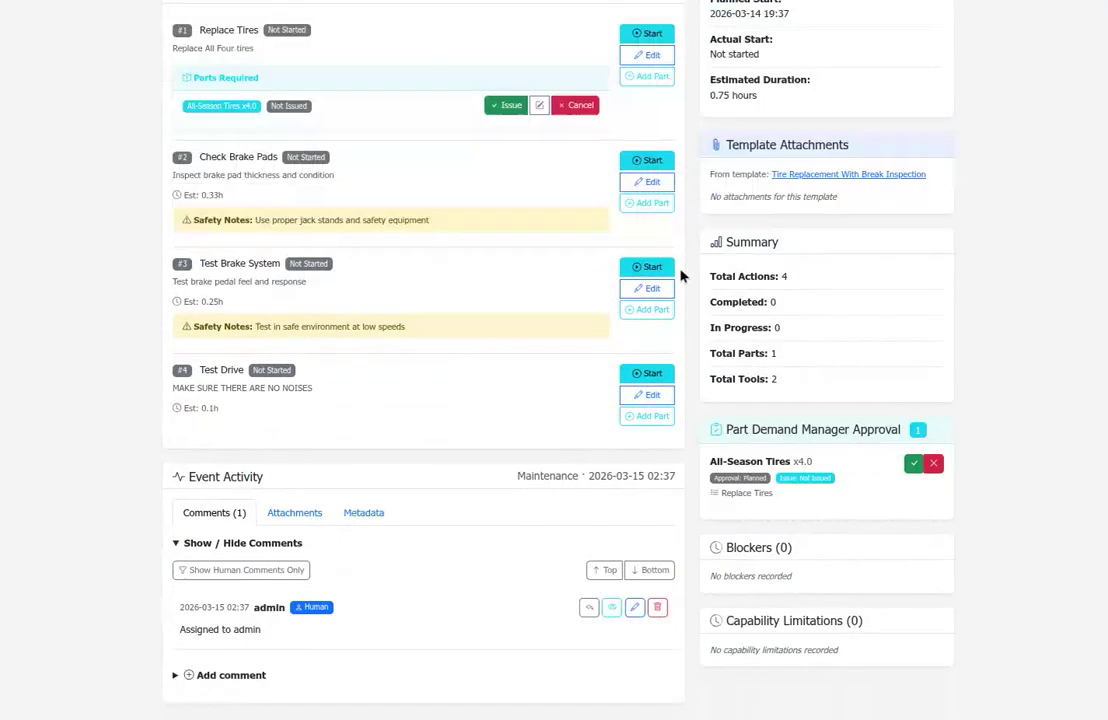
pyautogui.scroll(3, 683, 497)
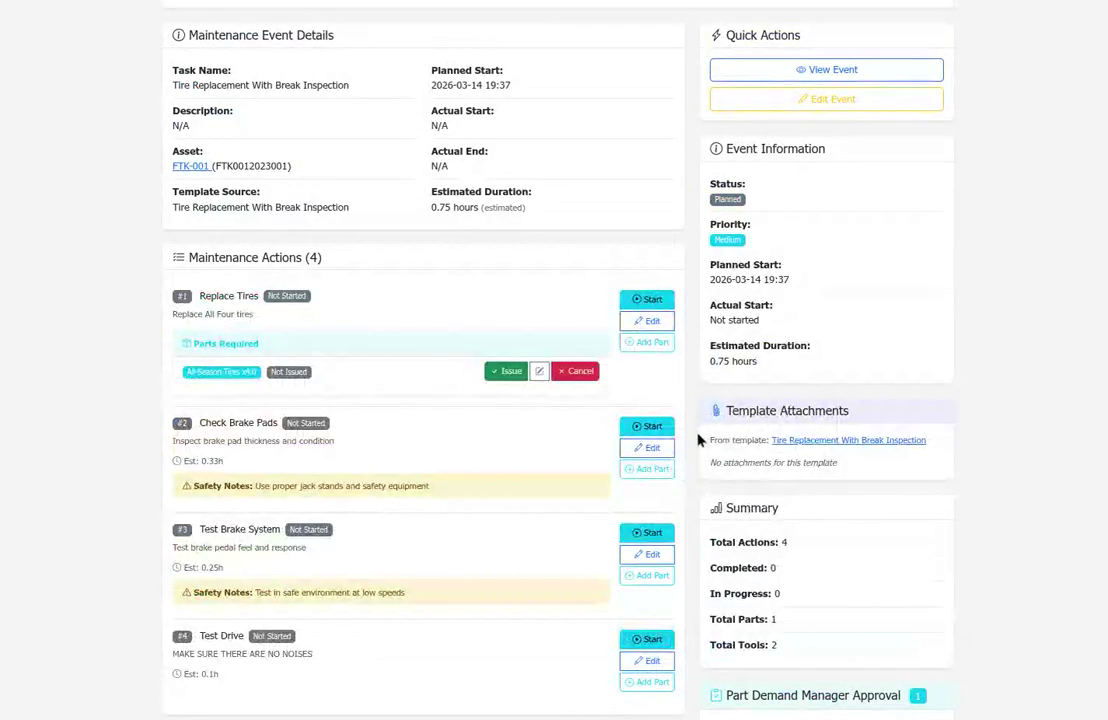
pyautogui.scroll(3, 688, 439)
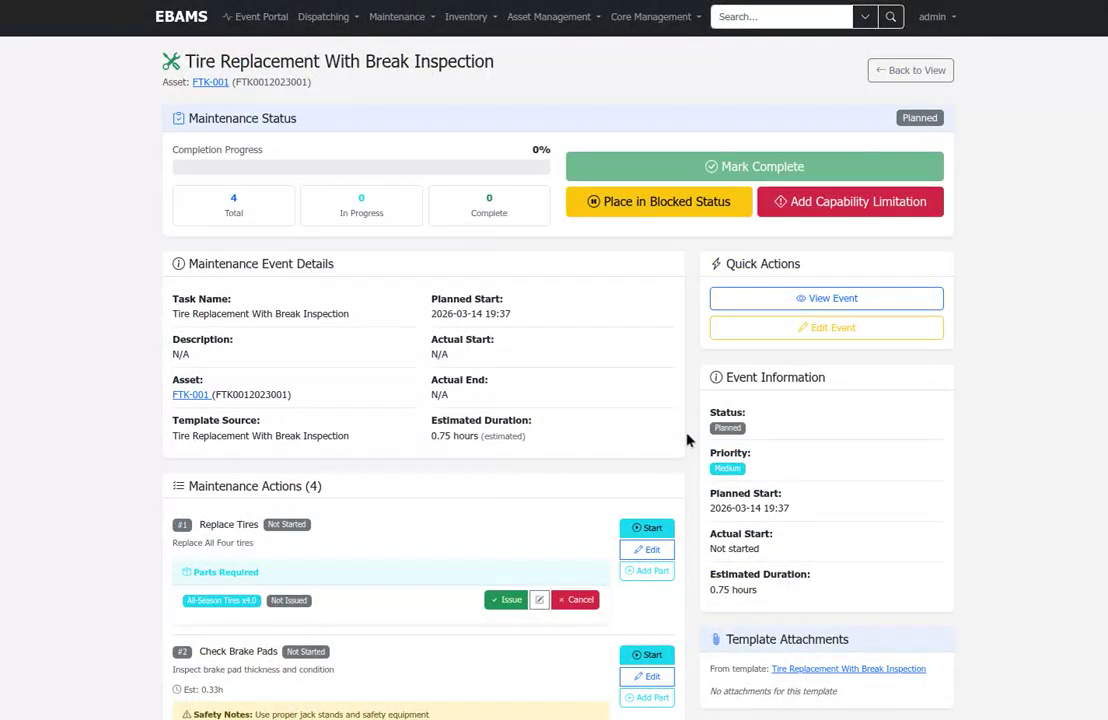
# - Start the Replace Tires action and mark it Complete, keeping automatic issuing of all non-issued part demands enabled
pyautogui.click(647, 527)
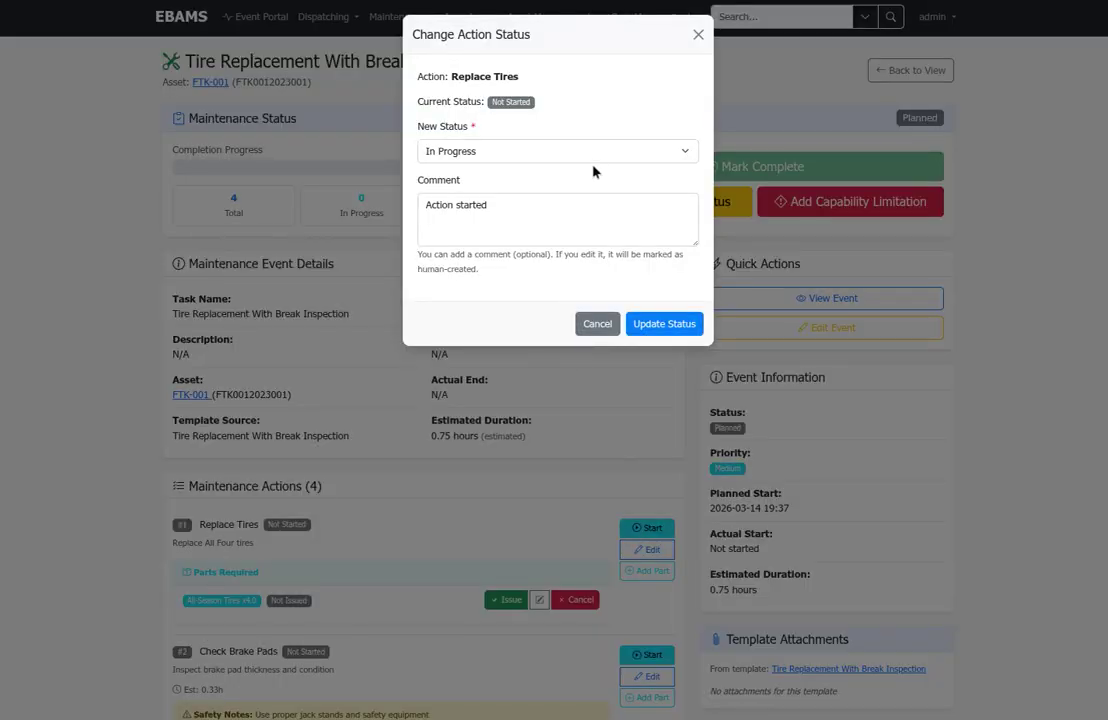
pyautogui.click(690, 324)
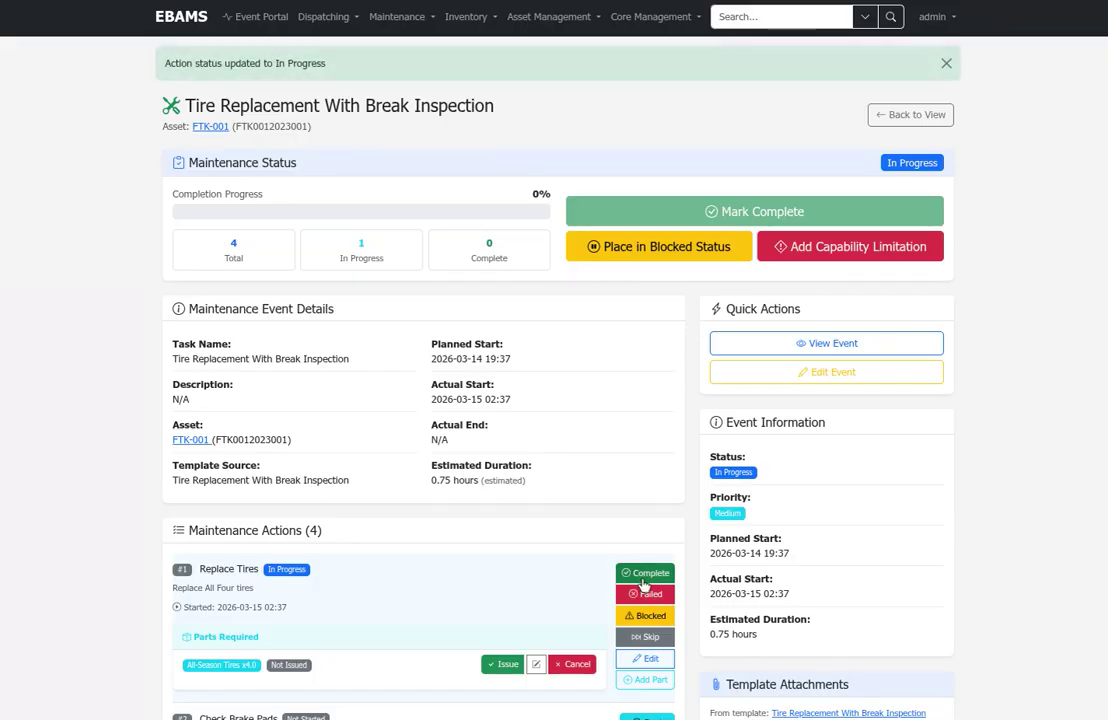
pyautogui.click(644, 578)
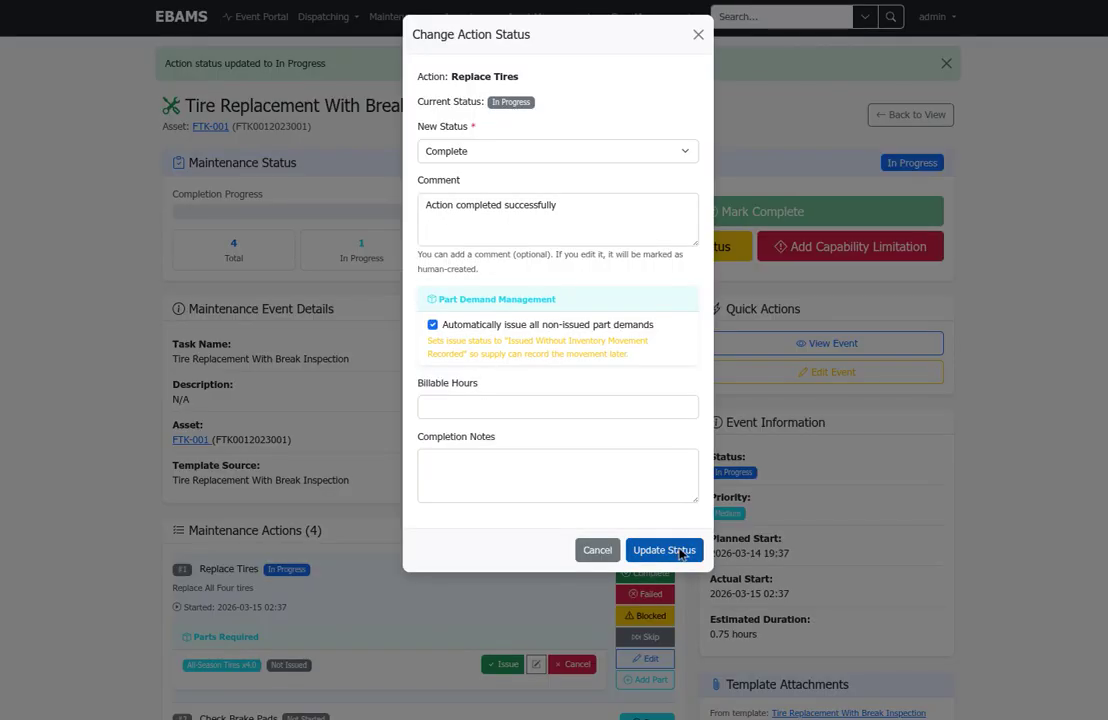
pyautogui.click(663, 550)
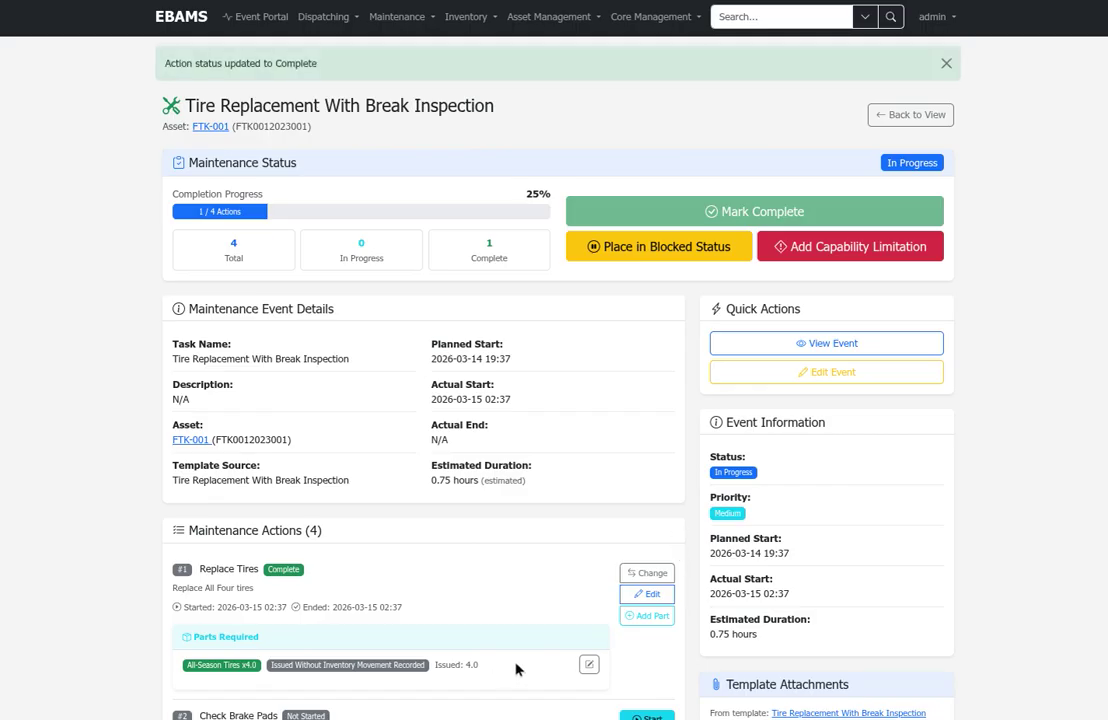
# - Check the issue status of the All-Season Tires part under the Replace Tires action
pyautogui.scroll(-1, 460, 600)
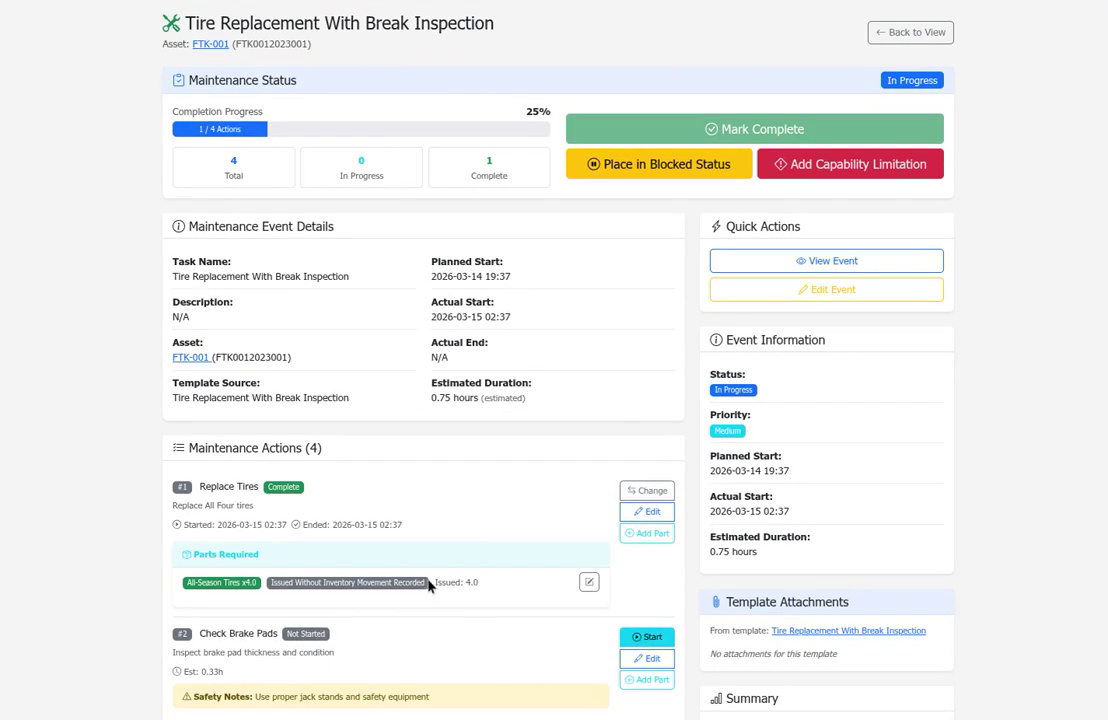
pyautogui.moveTo(430, 585); pyautogui.dragTo(268, 590)
pyautogui.click(268, 588)
pyautogui.scroll(1, 490, 470)
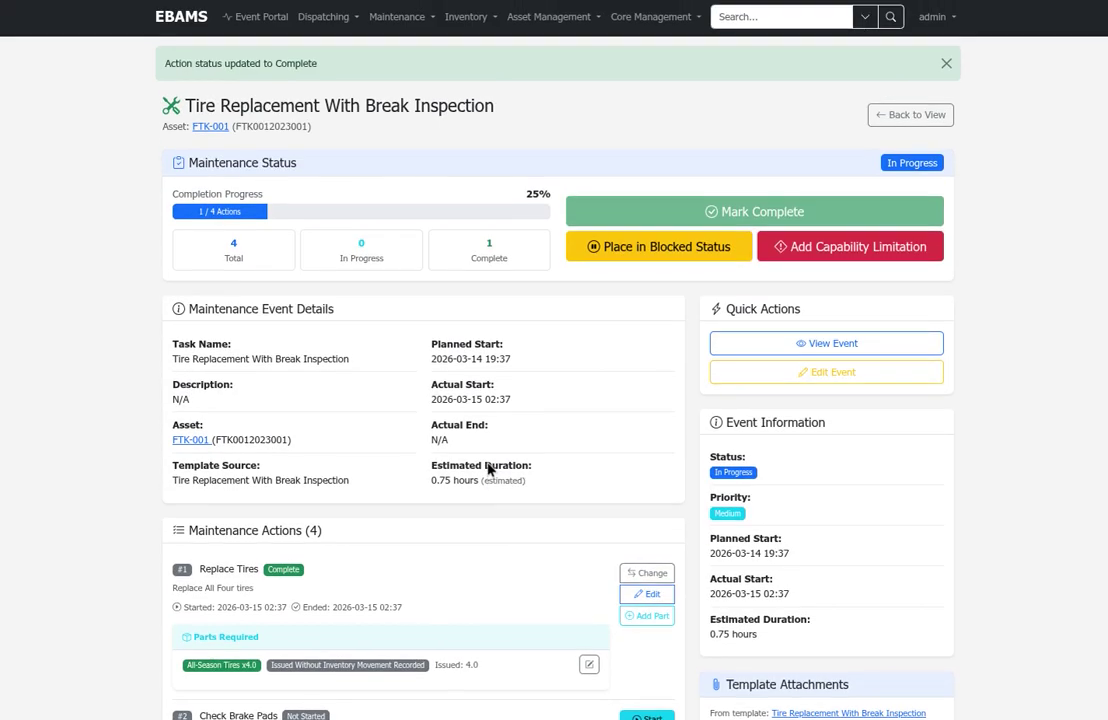